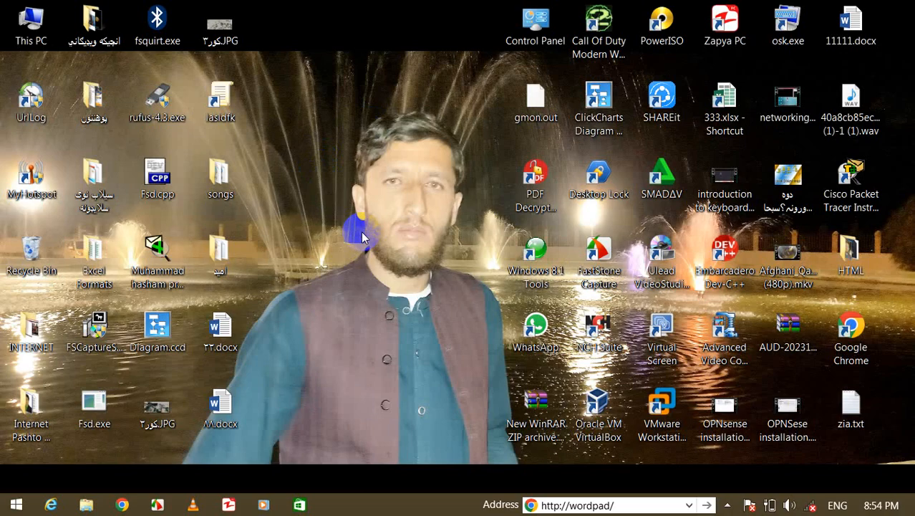
Refresh the desktop three times from its right-click menu.
right_click(358, 176)
click(420, 232)
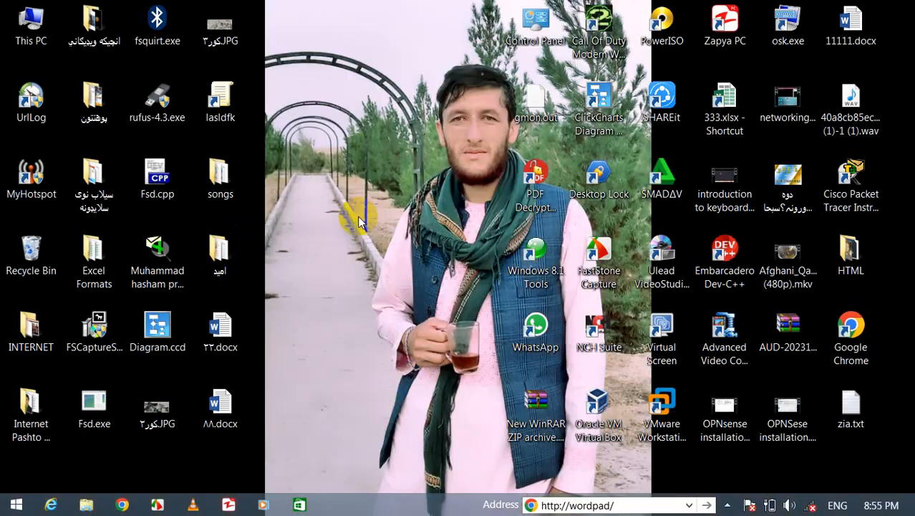
right_click(294, 171)
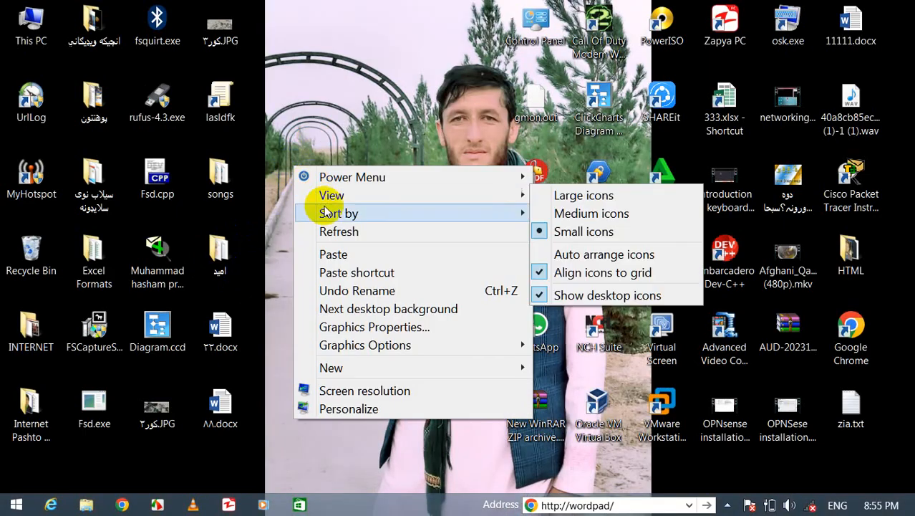
click(327, 230)
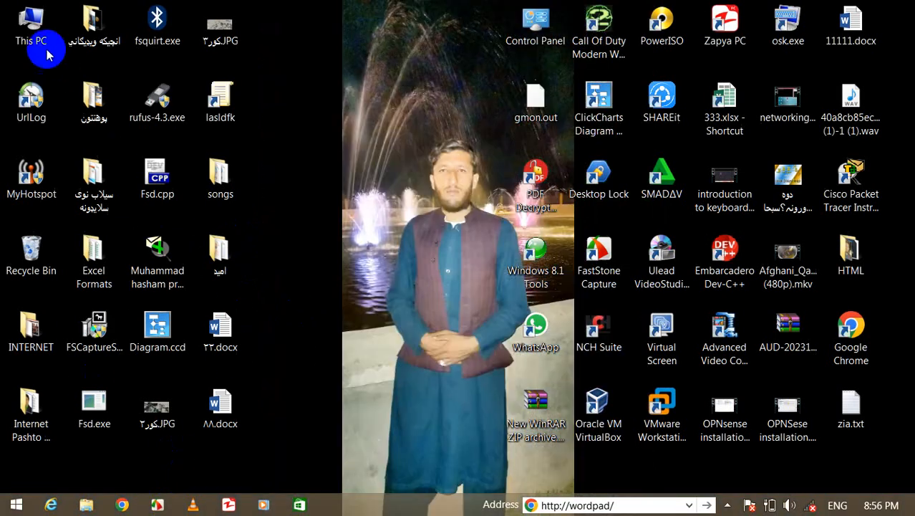
click(42, 33)
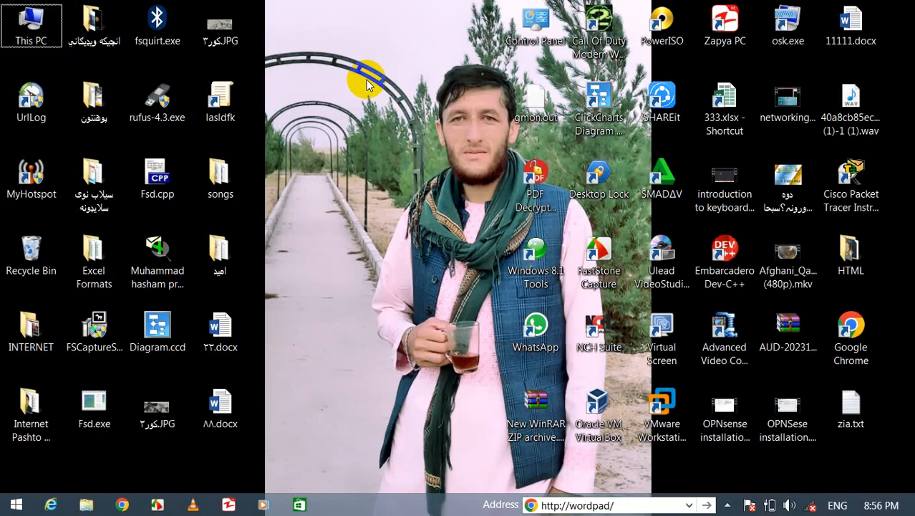
right_click(366, 80)
click(419, 155)
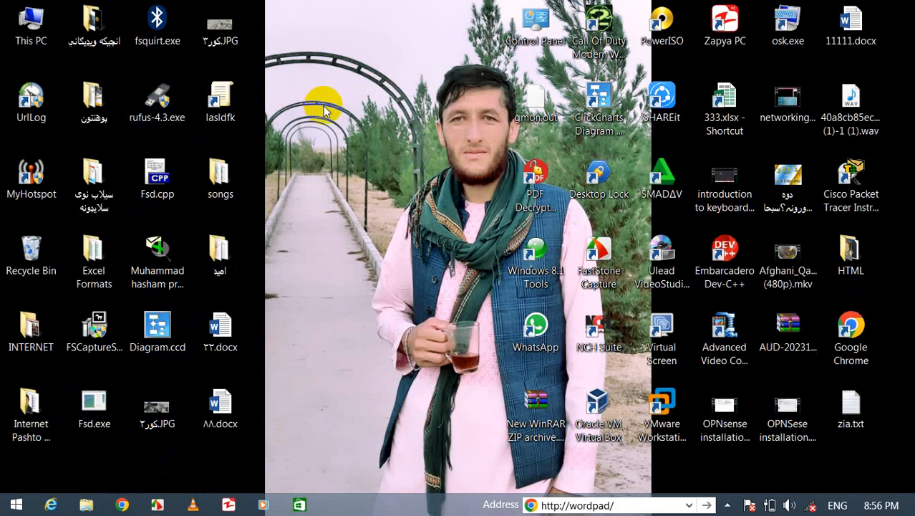
Launch Paint by searching 'paint', nudge its window, close it, then refresh the desktop.
key(super+s)
text(paint)
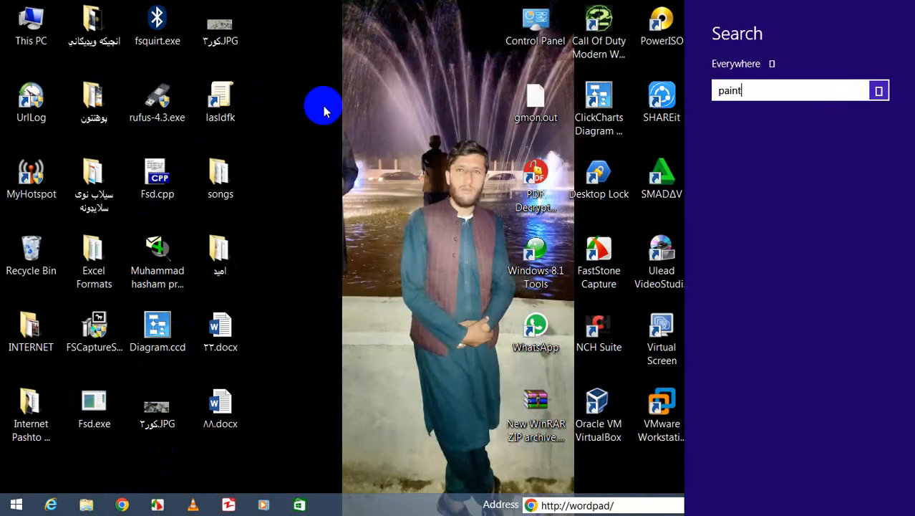
key(Return)
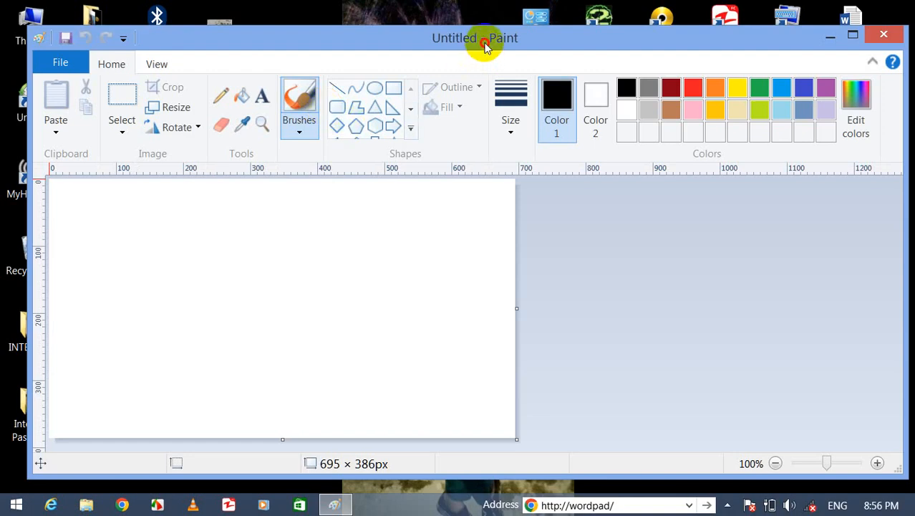
drag(484, 41, 457, 26)
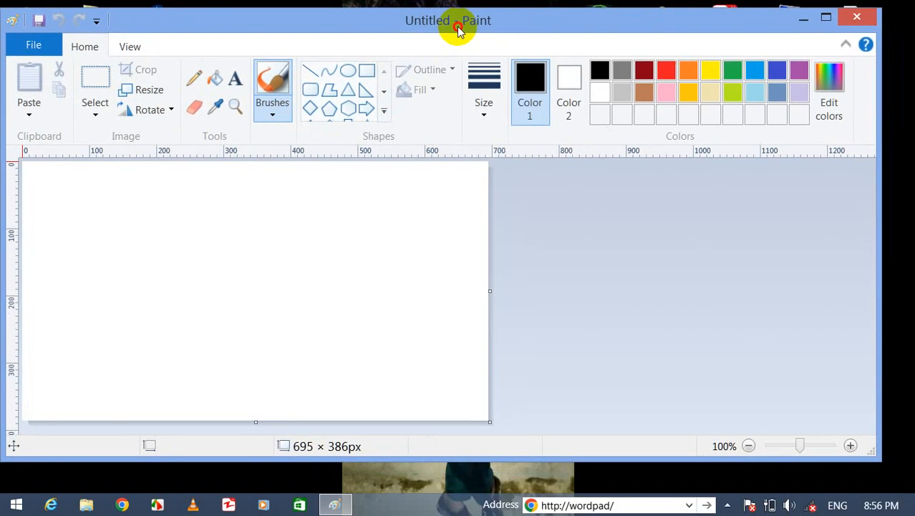
click(857, 15)
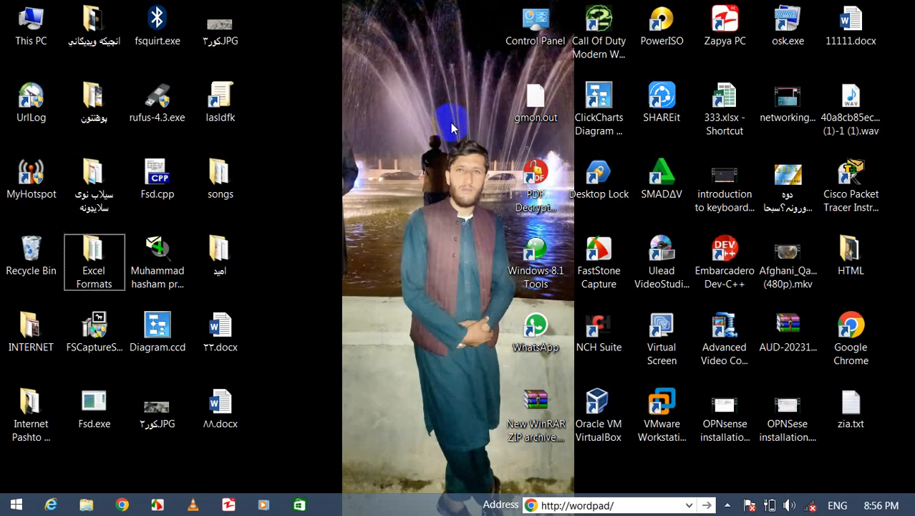
right_click(451, 123)
click(500, 185)
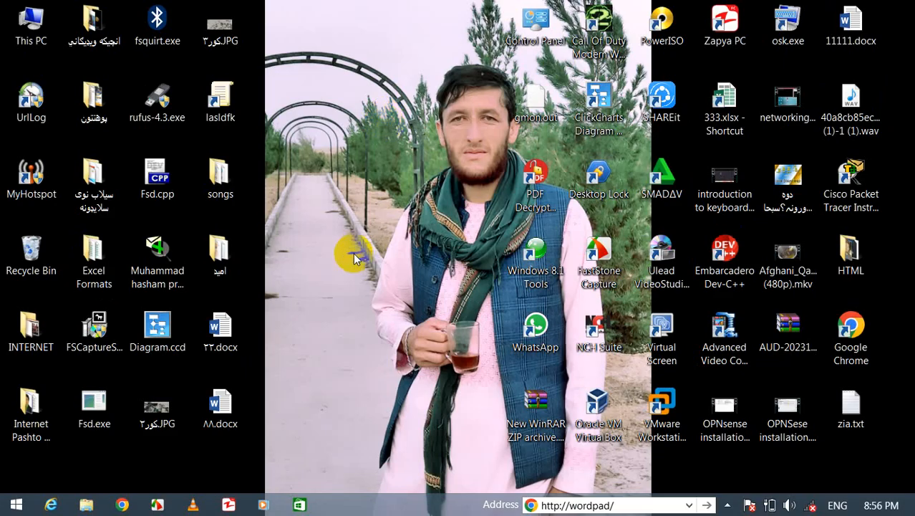
Open Paint by filtering the apps list for 'paint', then close it again.
key(super)
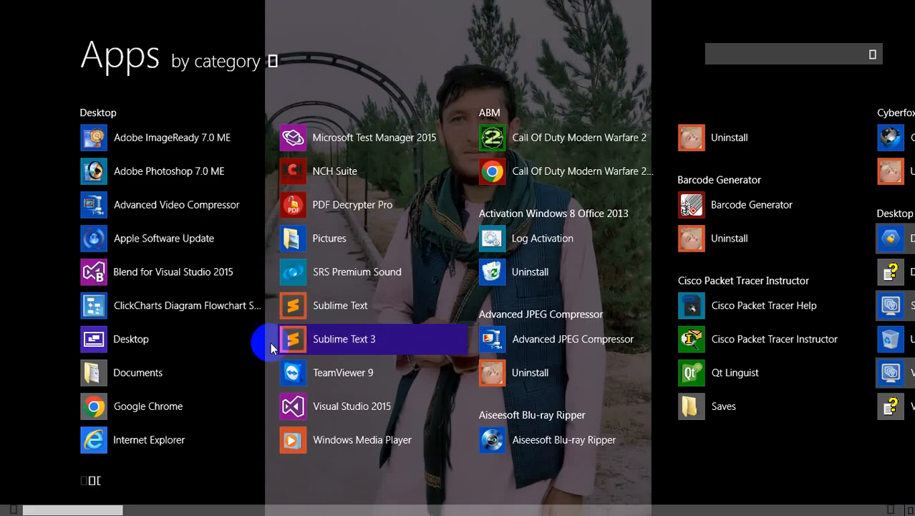
click(797, 55)
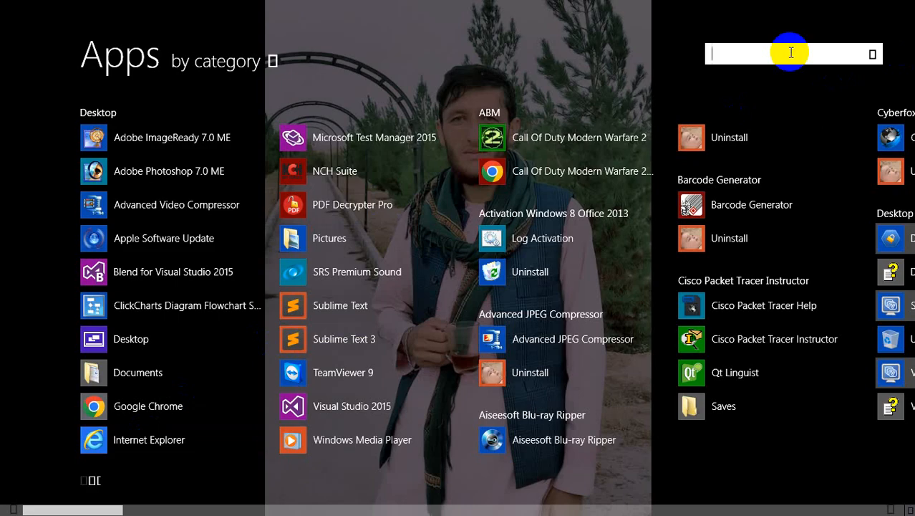
text(paint)
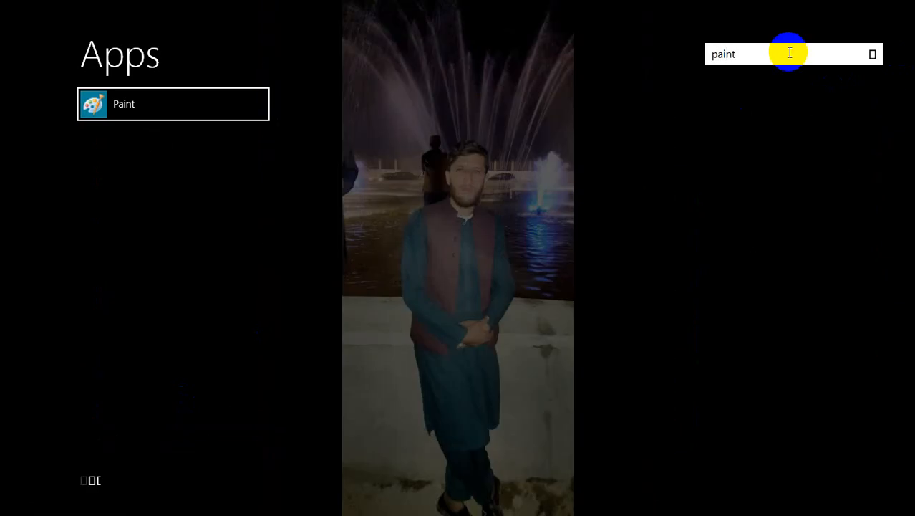
key(Return)
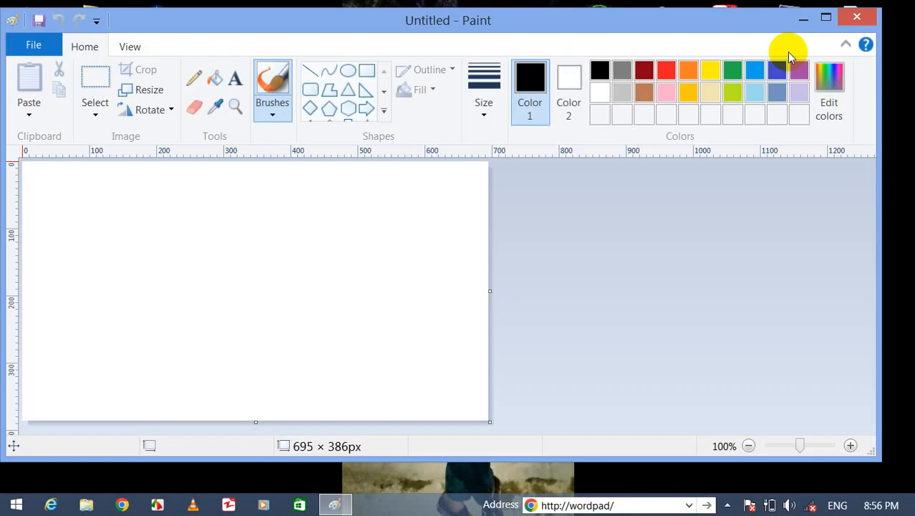
click(856, 17)
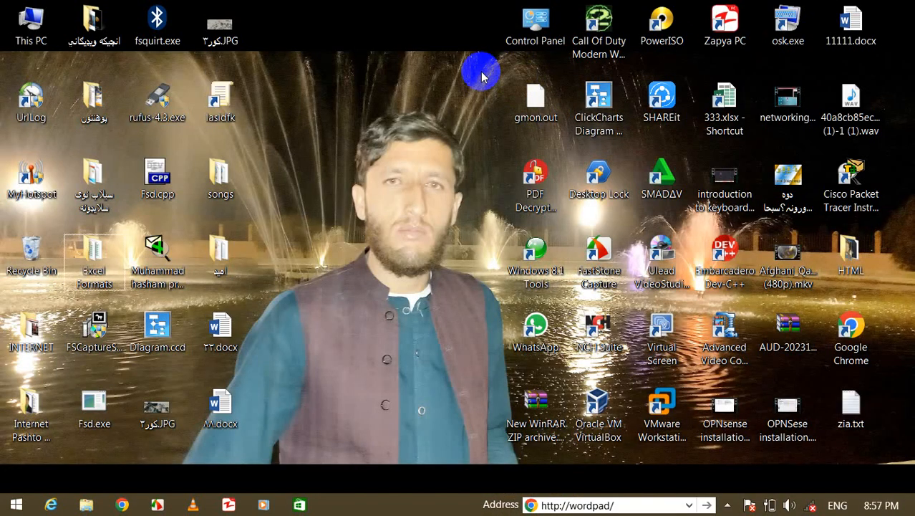
Search for 'pai' and launch Paint from the top result.
key(super+s)
text(paitn)
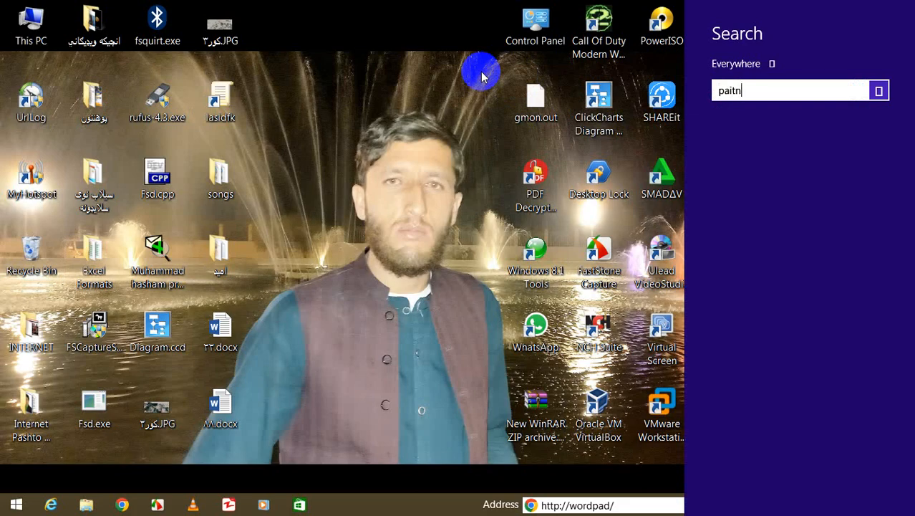
key(BackSpace)
key(BackSpace)
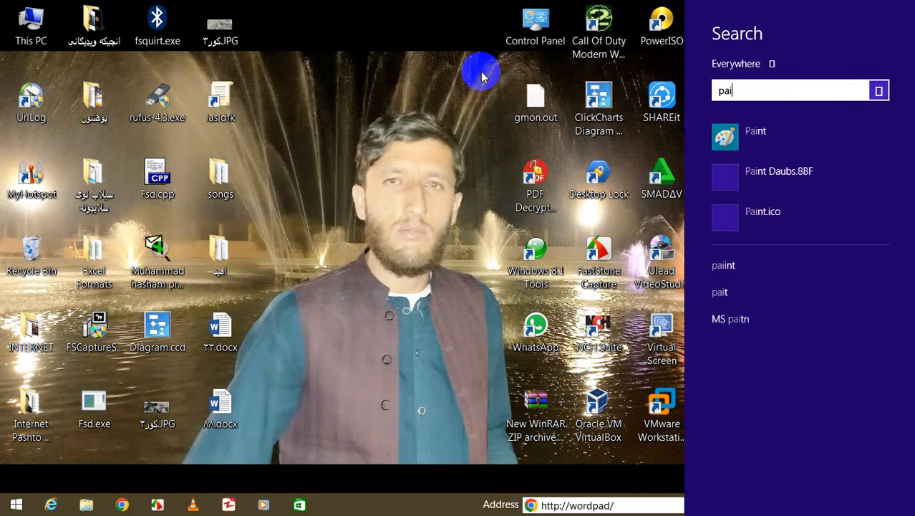
key(Return)
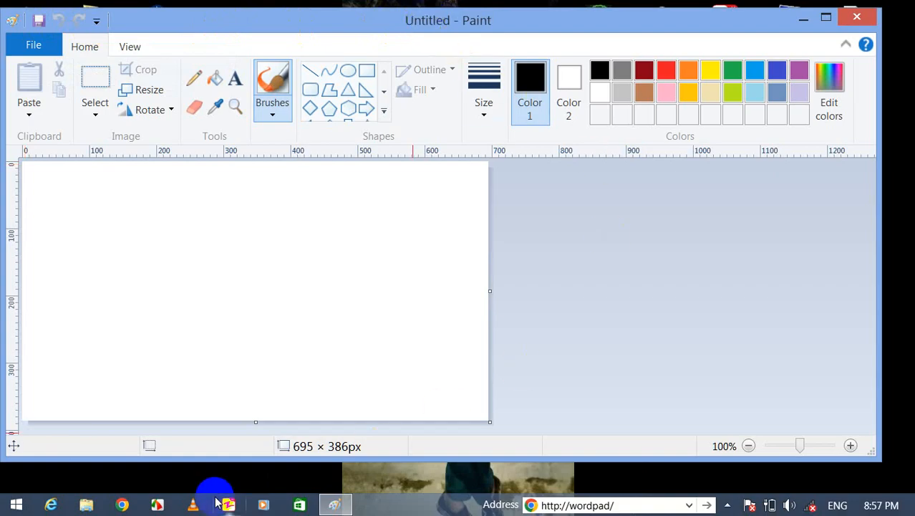
Shift the Paint window slightly down and zoom in on the blank 695 × 386 px canvas.
mouse_move(326, 25)
mouse_down()
mouse_move(380, 28)
mouse_move(326, 36)
mouse_up()
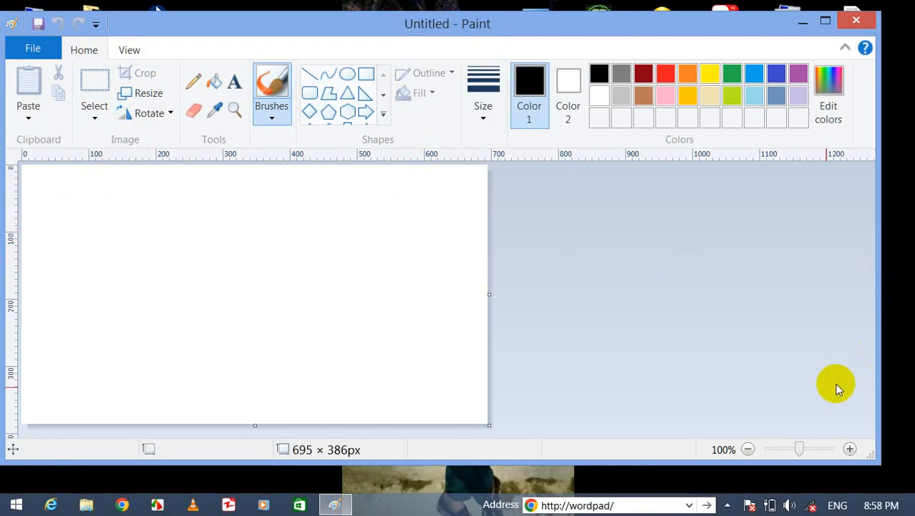
mouse_move(799, 449)
mouse_down()
mouse_move(812, 445)
mouse_move(768, 443)
mouse_move(827, 440)
mouse_move(770, 445)
mouse_move(816, 447)
mouse_move(776, 455)
mouse_move(814, 444)
mouse_up()
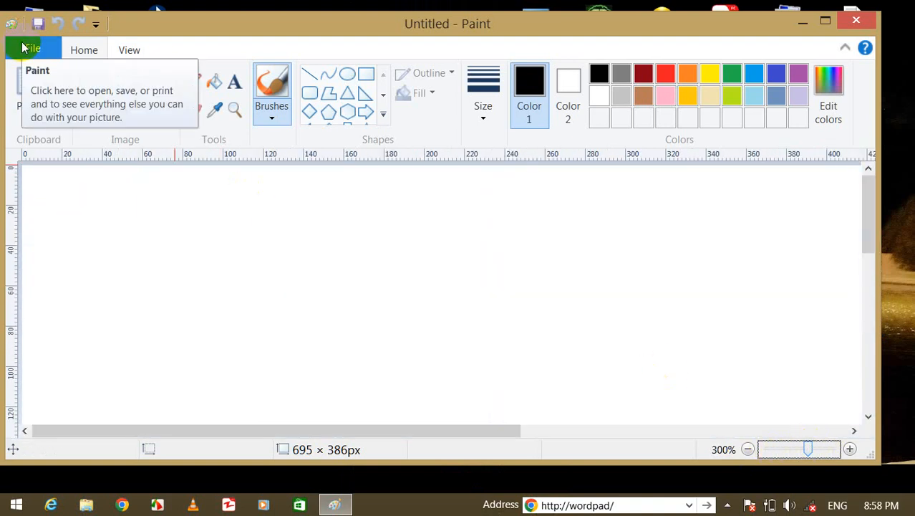
click(25, 46)
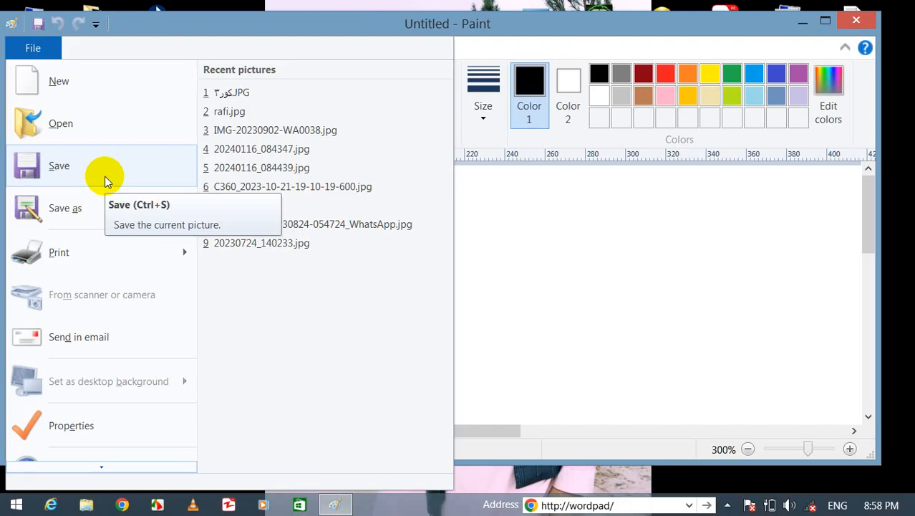
click(705, 305)
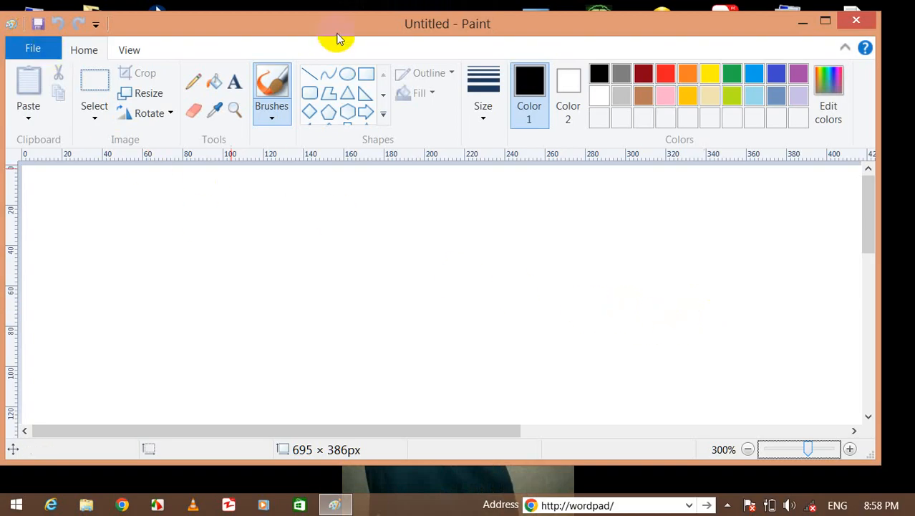
Draw a wide black rectangle split into three boxes by two vertical lines.
click(365, 74)
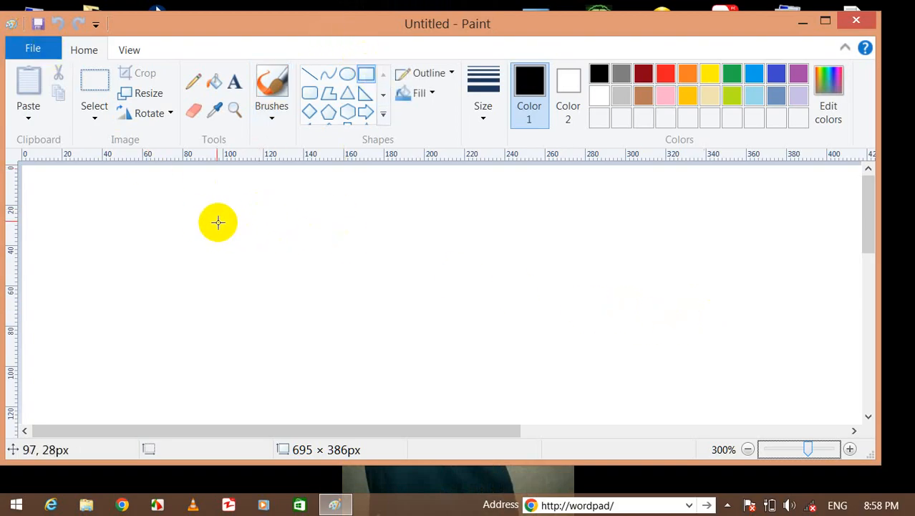
drag(218, 222, 499, 330)
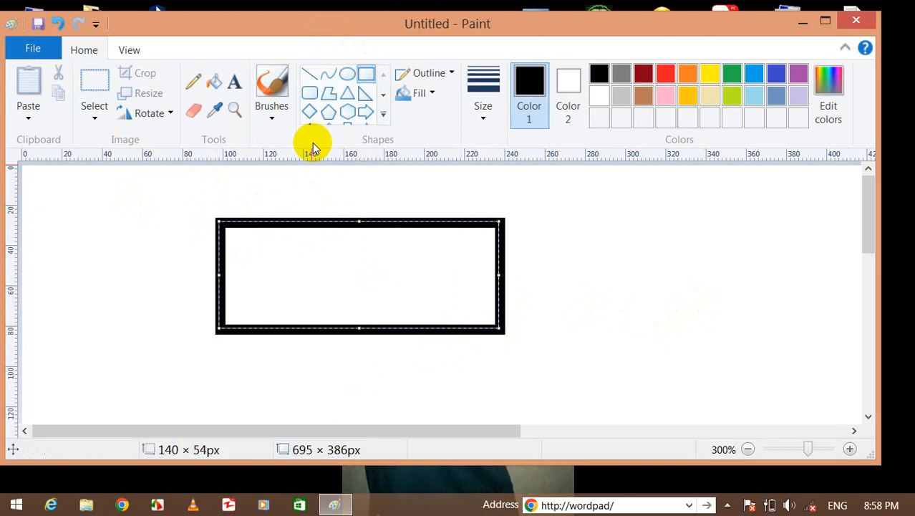
click(309, 74)
drag(293, 229, 287, 330)
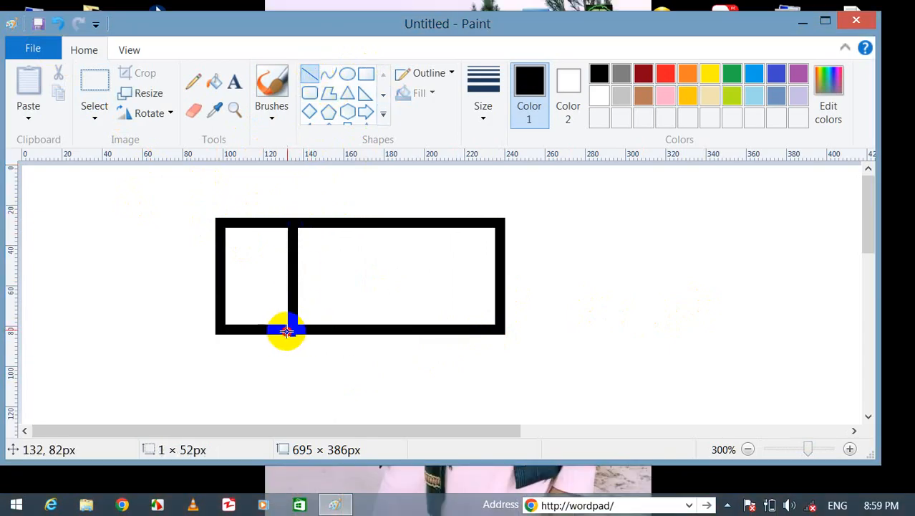
click(310, 77)
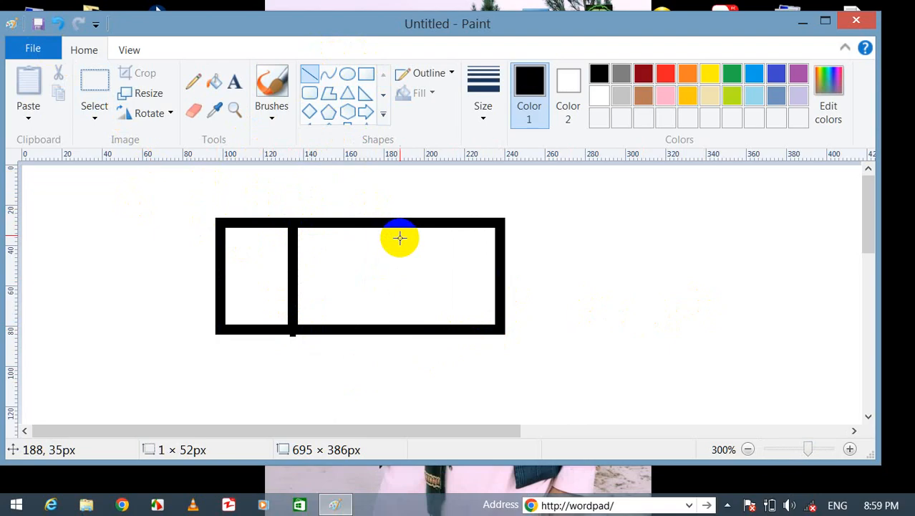
drag(400, 238, 400, 330)
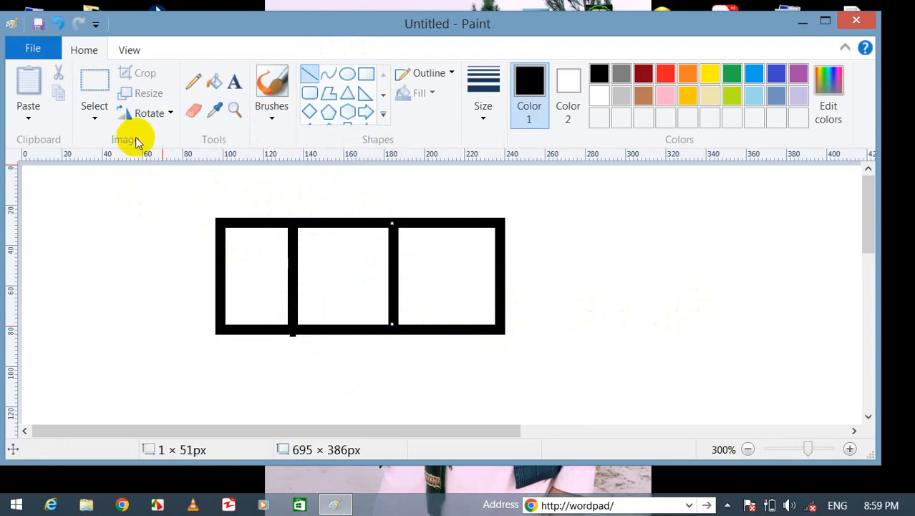
Save the drawing on the Desktop as the PNG file Recturld.
click(33, 48)
click(54, 166)
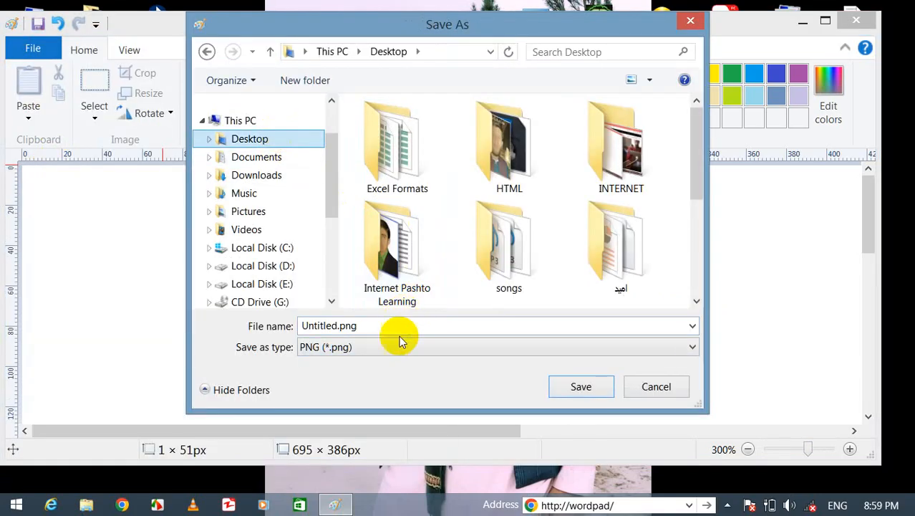
click(396, 327)
text(Re)
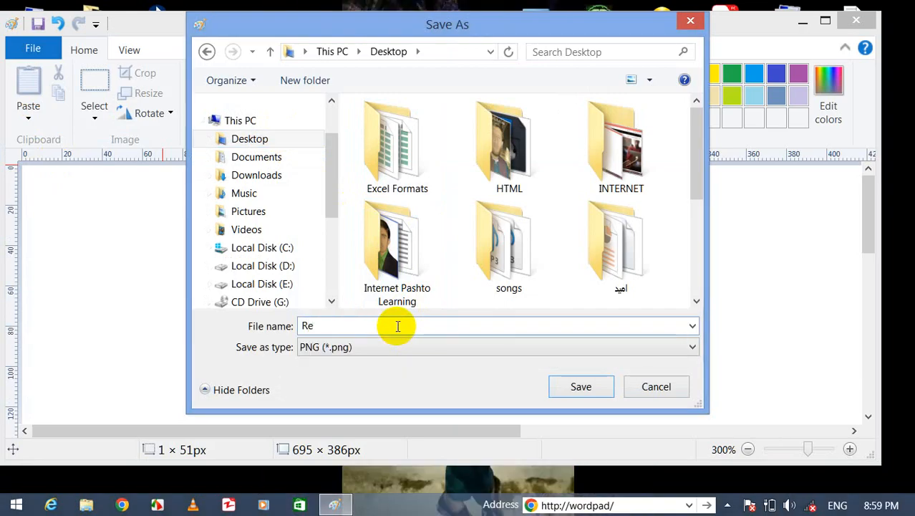
text(cturld)
key(Return)
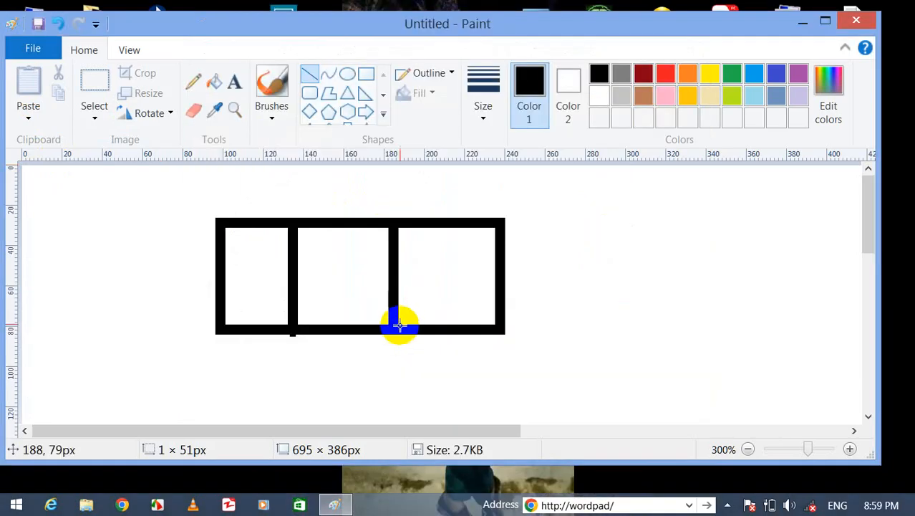
Close Paint, move Recturld.png lower on the desktop, and preview it in Photos before closing.
click(852, 21)
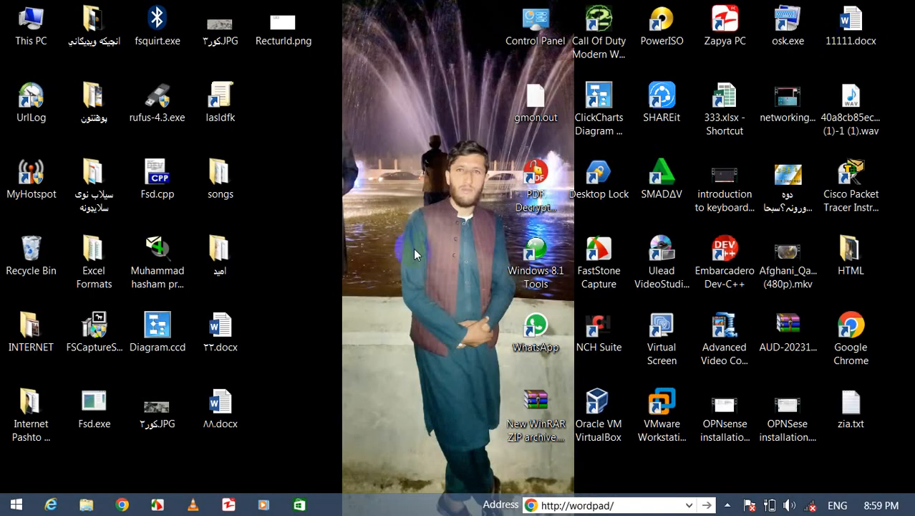
mouse_move(301, 40)
mouse_down()
mouse_move(340, 129)
mouse_move(344, 176)
mouse_up()
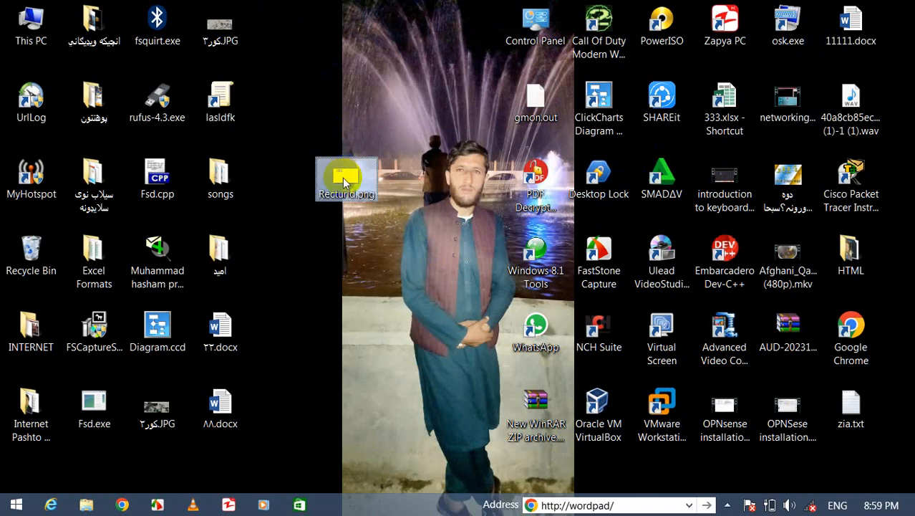
double_click(344, 181)
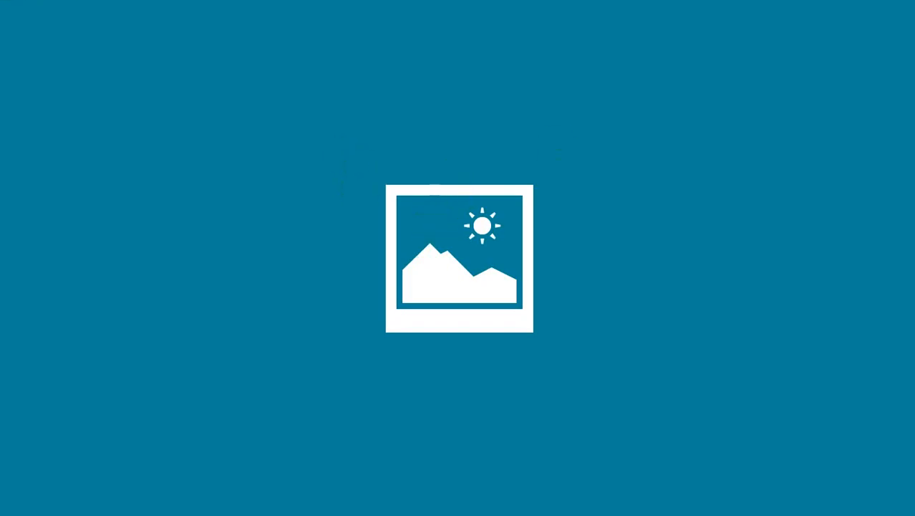
click(784, 2)
click(906, 10)
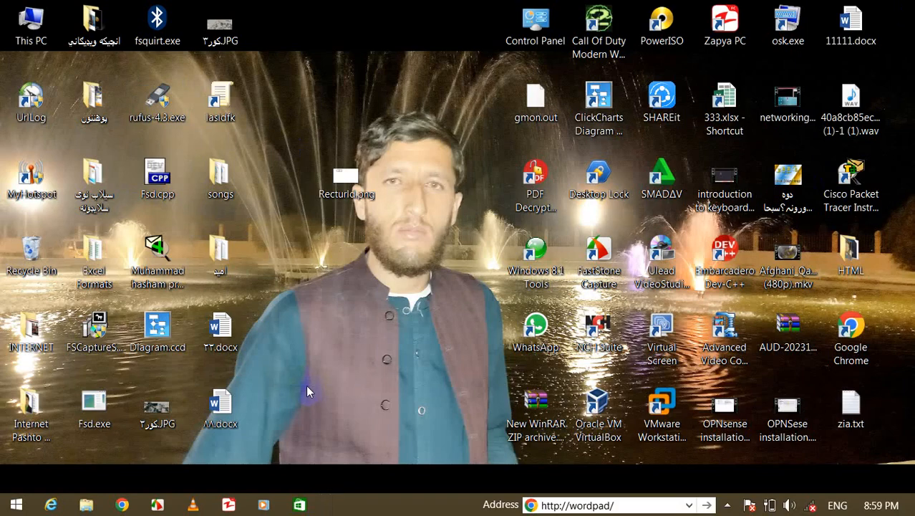
Search for Paint again, retrying after a mistyped query, and launch it.
key(super+s)
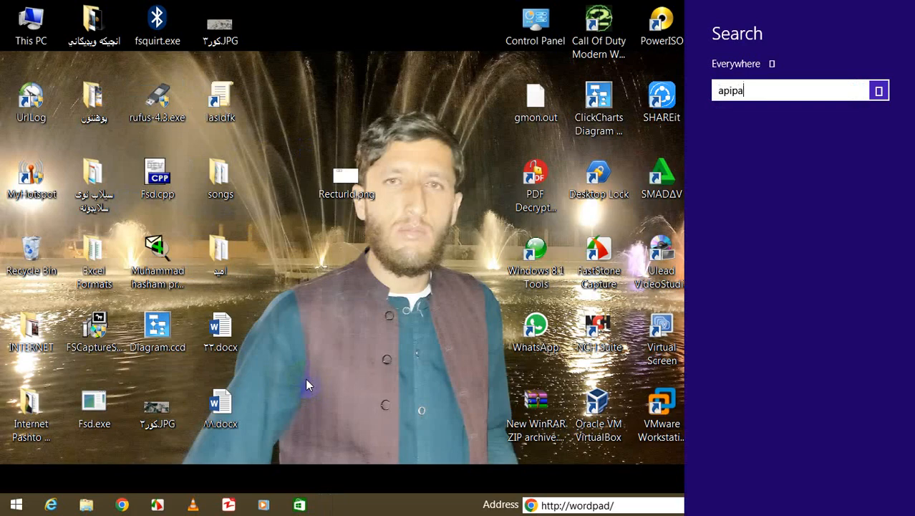
text(apipaint)
key(Return)
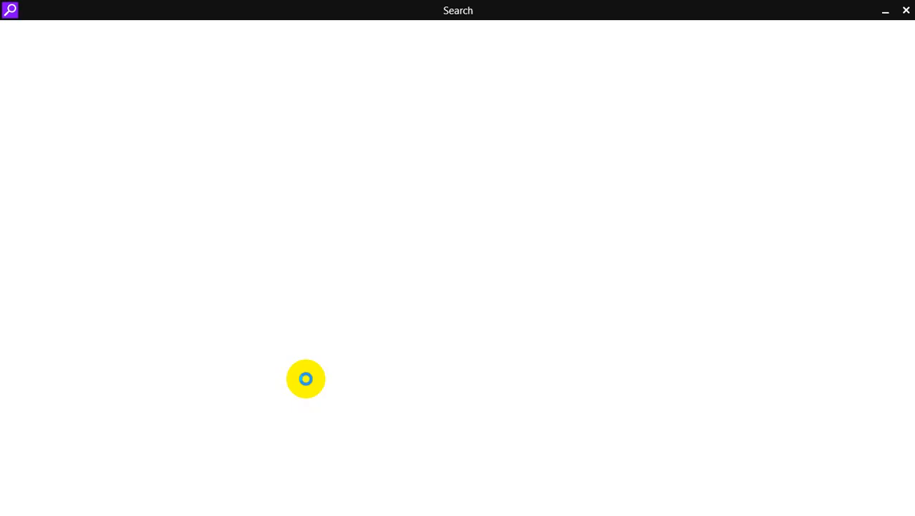
click(906, 10)
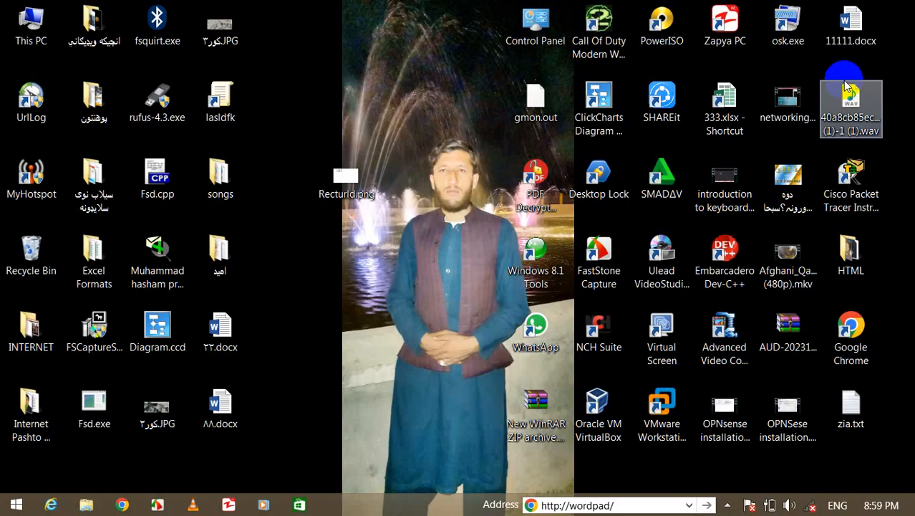
key(super+s)
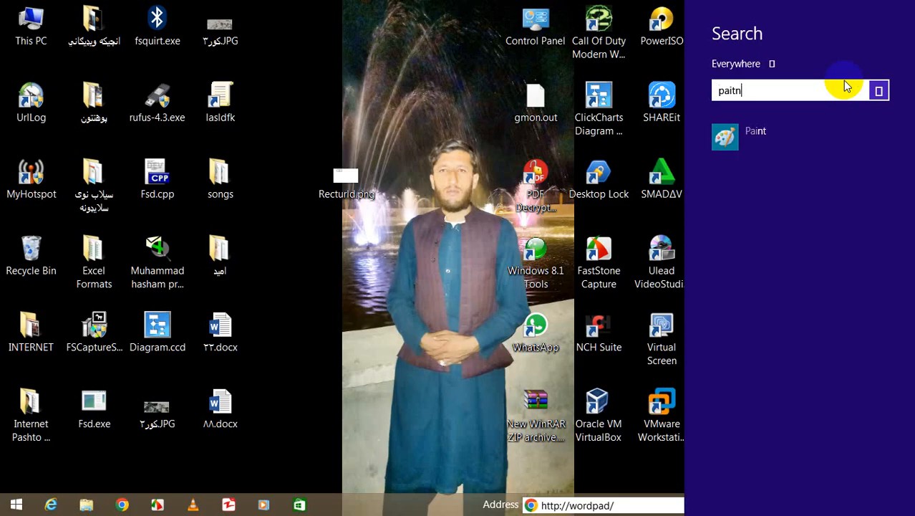
text(pain)
key(Return)
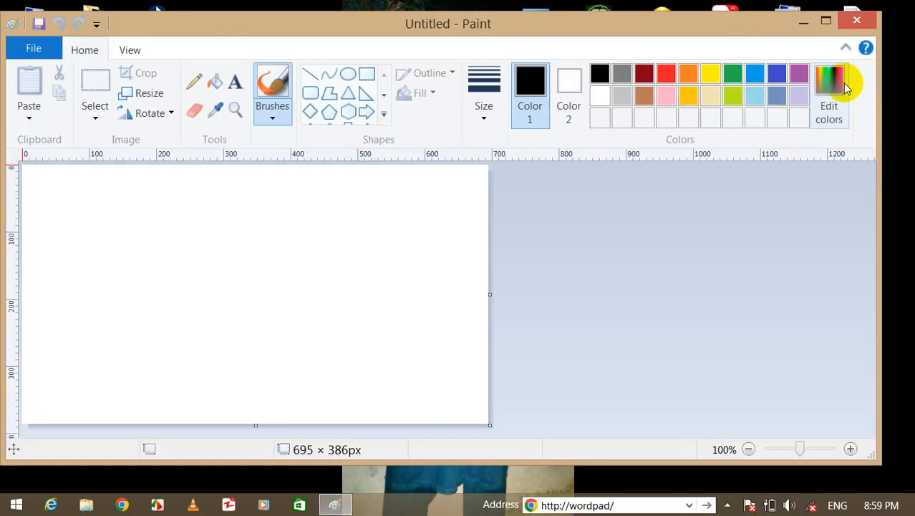
click(35, 56)
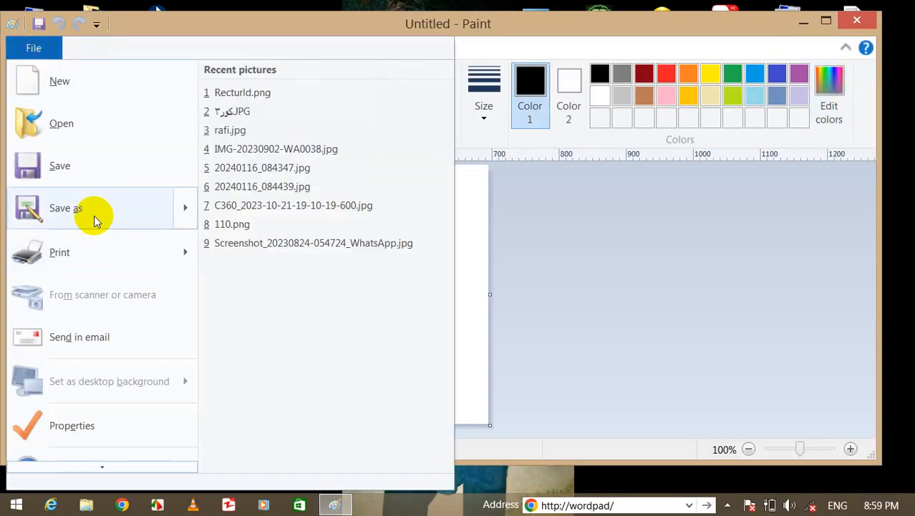
mouse_move(80, 203)
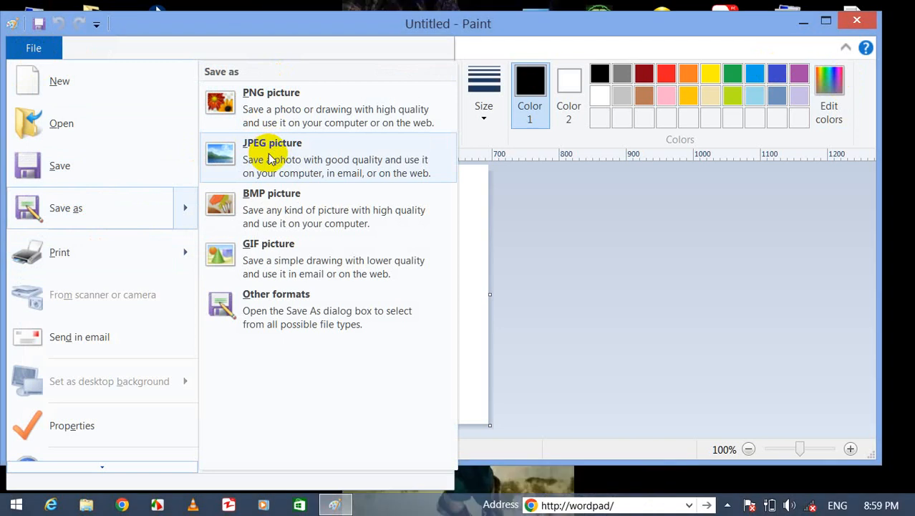
mouse_move(118, 246)
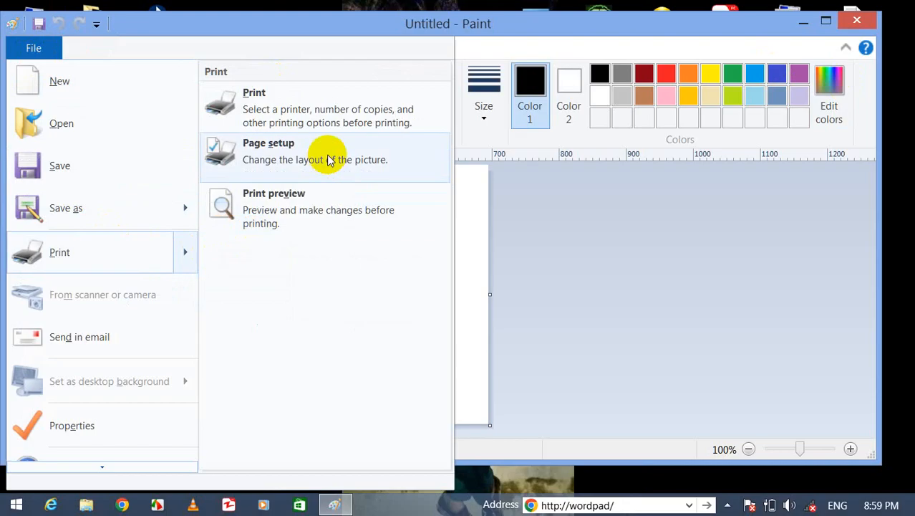
click(305, 194)
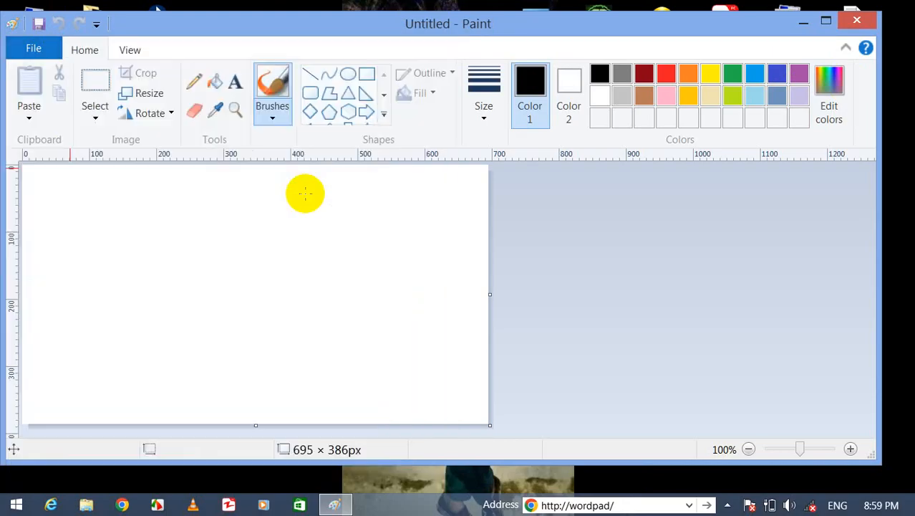
click(34, 48)
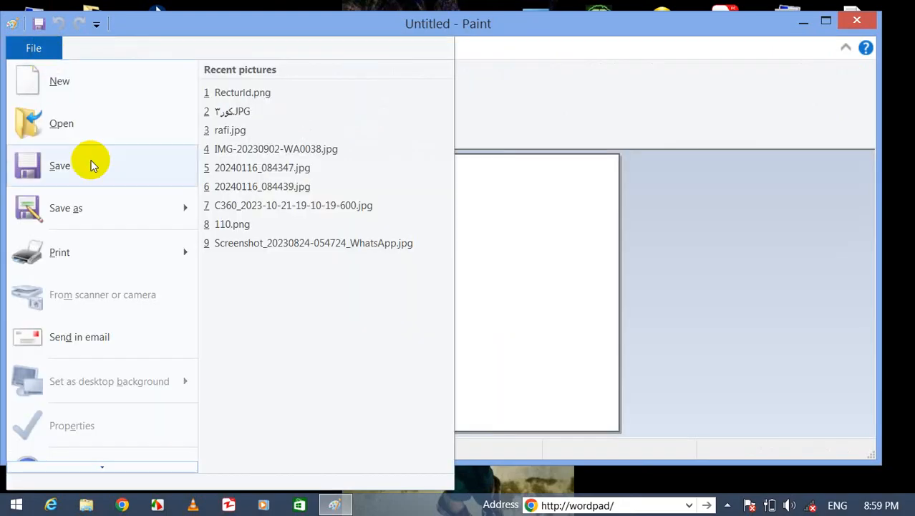
click(25, 53)
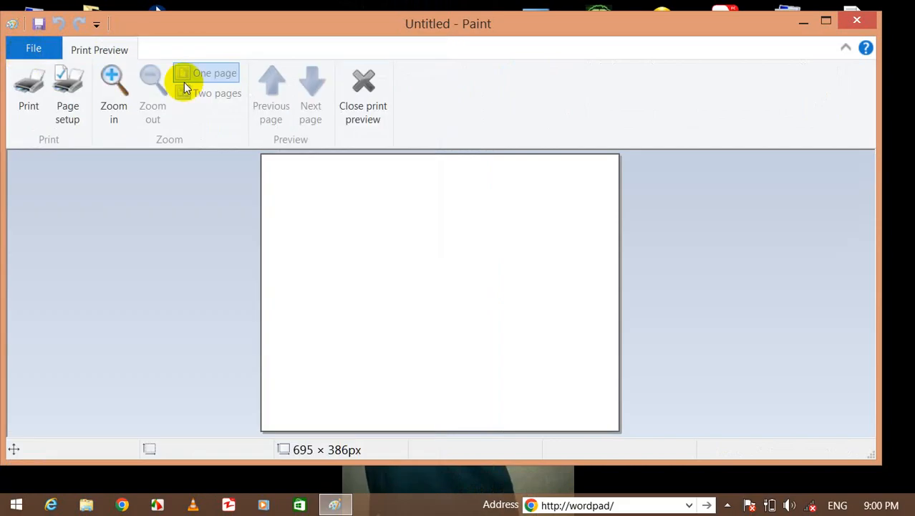
click(358, 93)
click(32, 47)
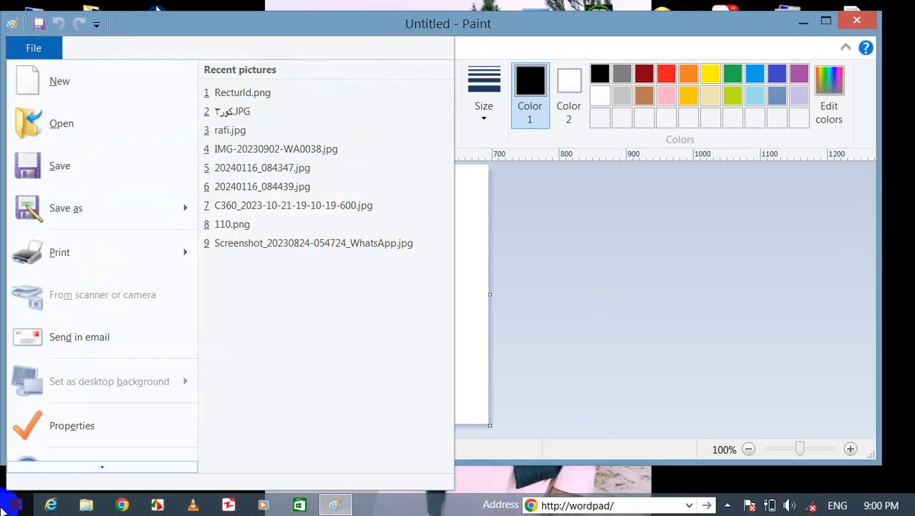
click(676, 249)
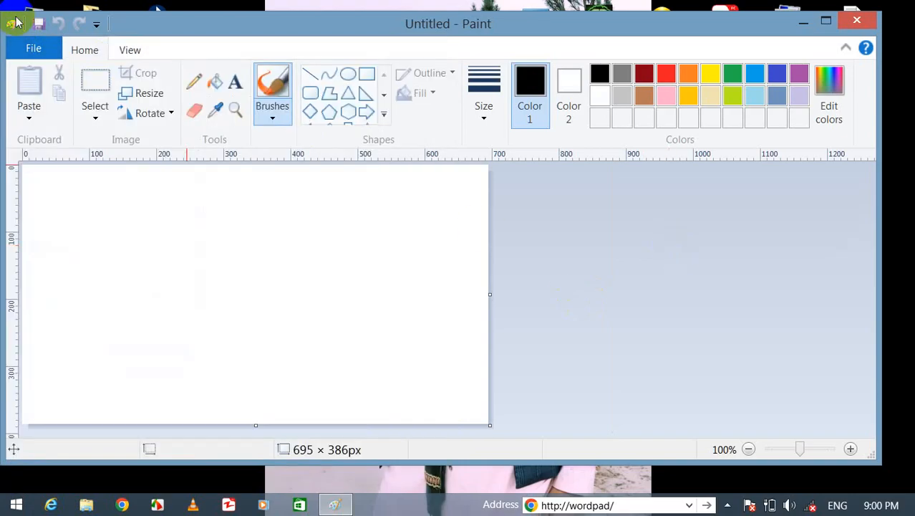
click(33, 47)
Start opening a picture and browse Local Disk (C:) into the Users profile folders.
click(59, 123)
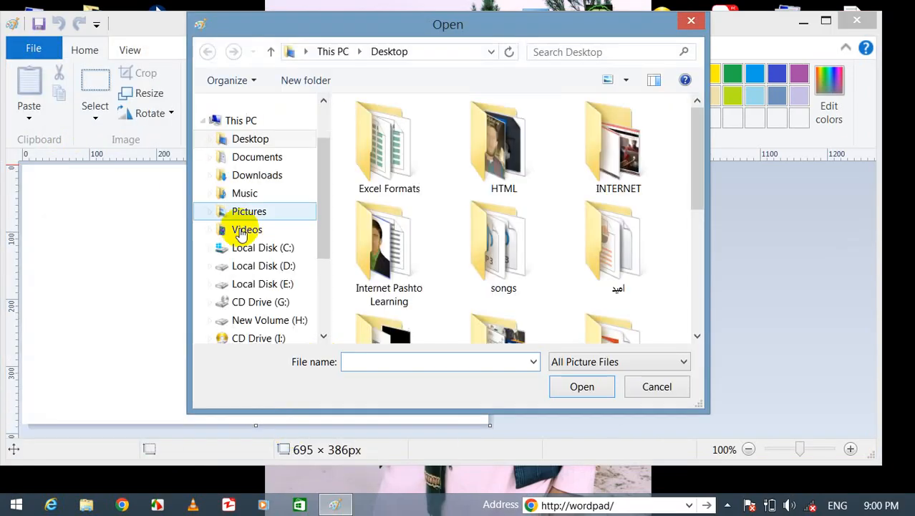
click(283, 247)
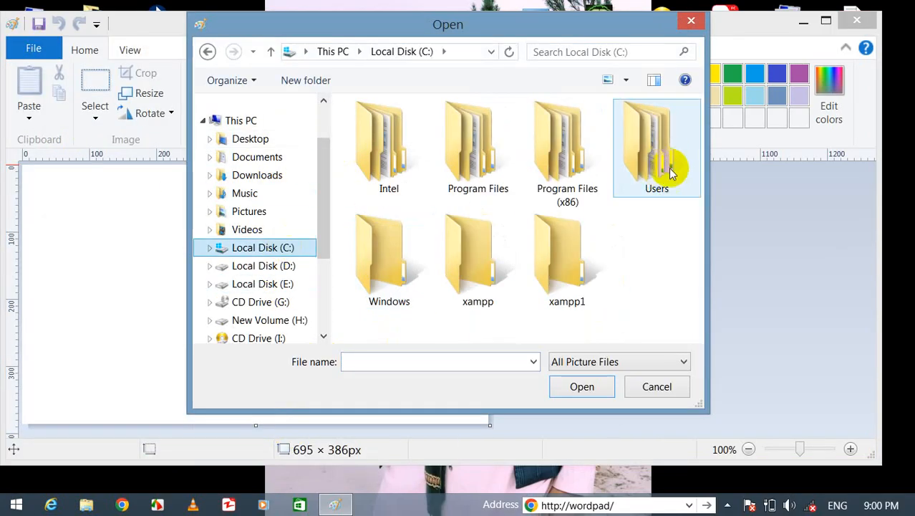
double_click(388, 258)
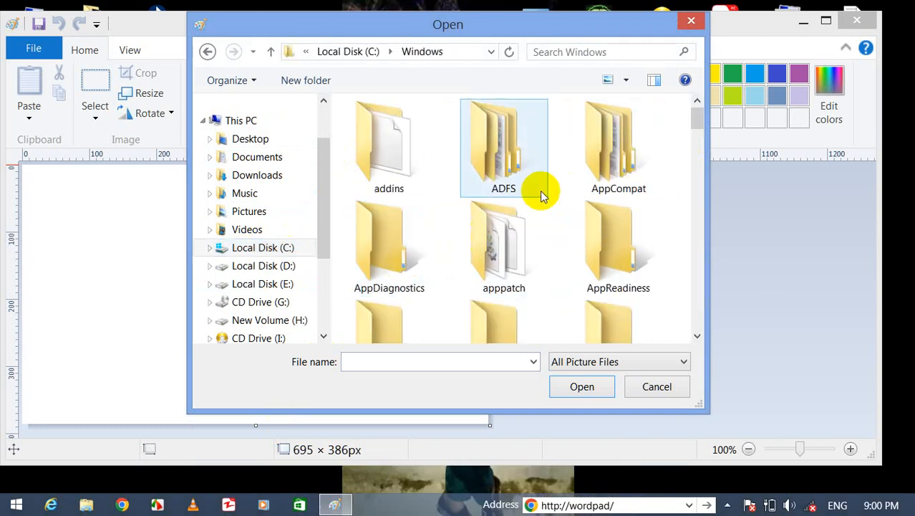
click(212, 56)
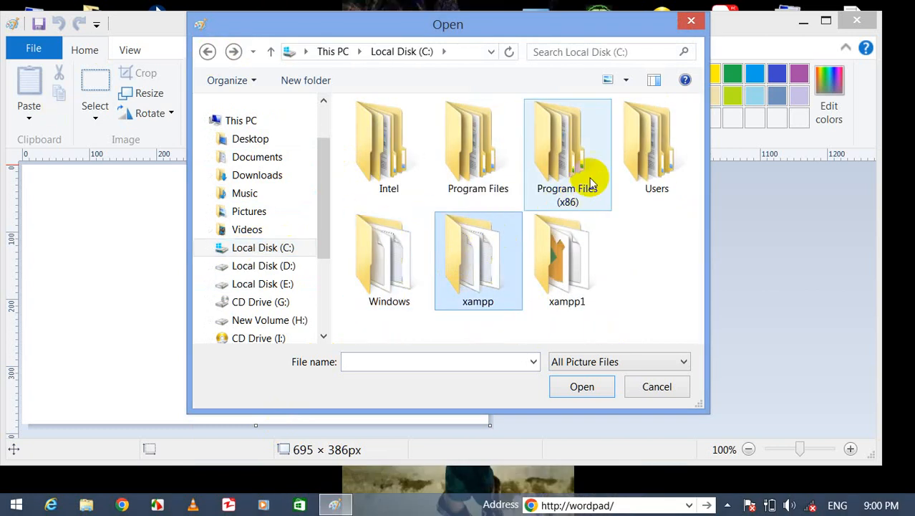
double_click(660, 125)
click(505, 271)
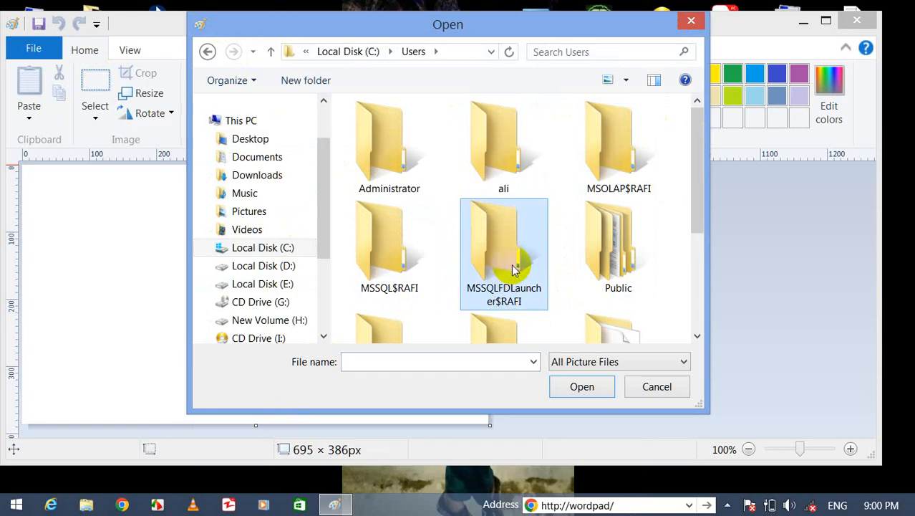
scroll(512, 269, down, 3)
double_click(518, 307)
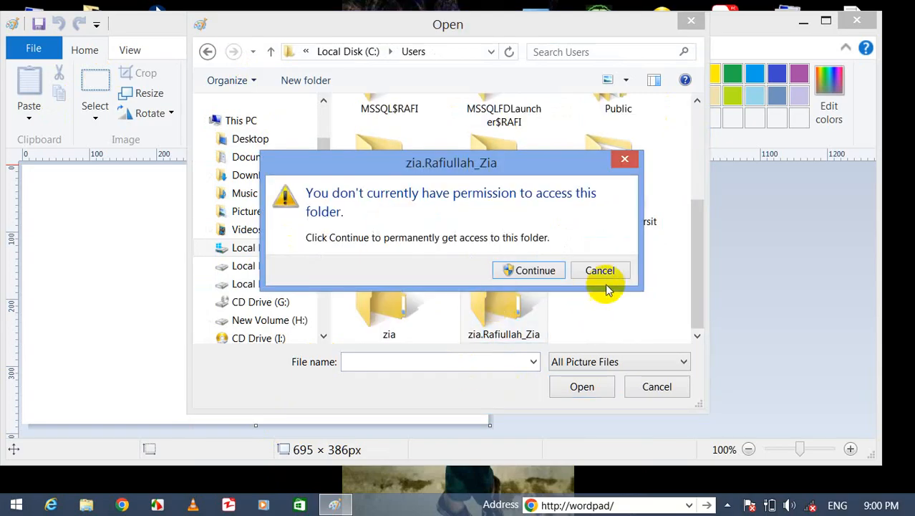
click(603, 271)
double_click(619, 200)
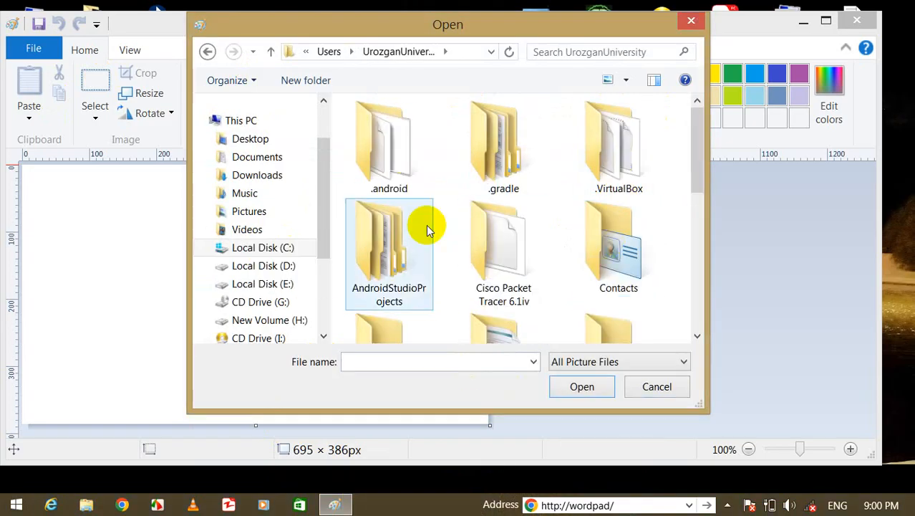
click(548, 248)
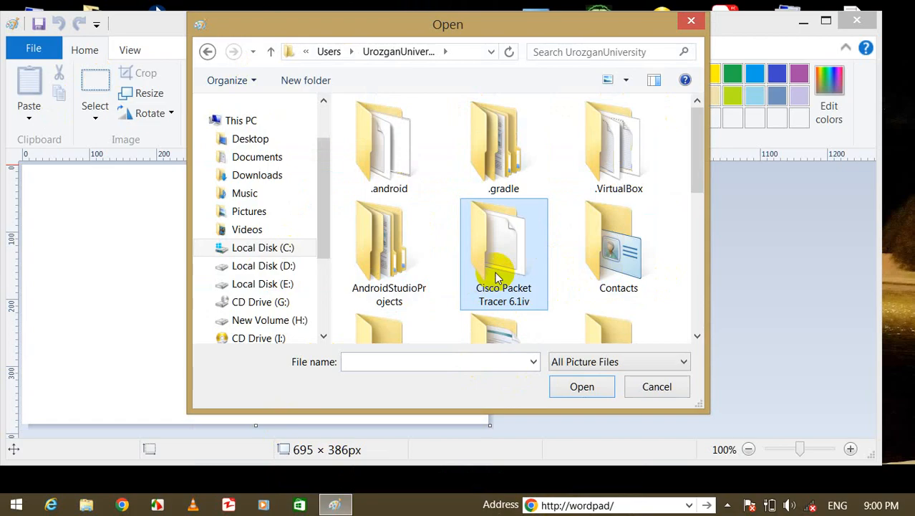
click(654, 219)
drag(699, 143, 706, 195)
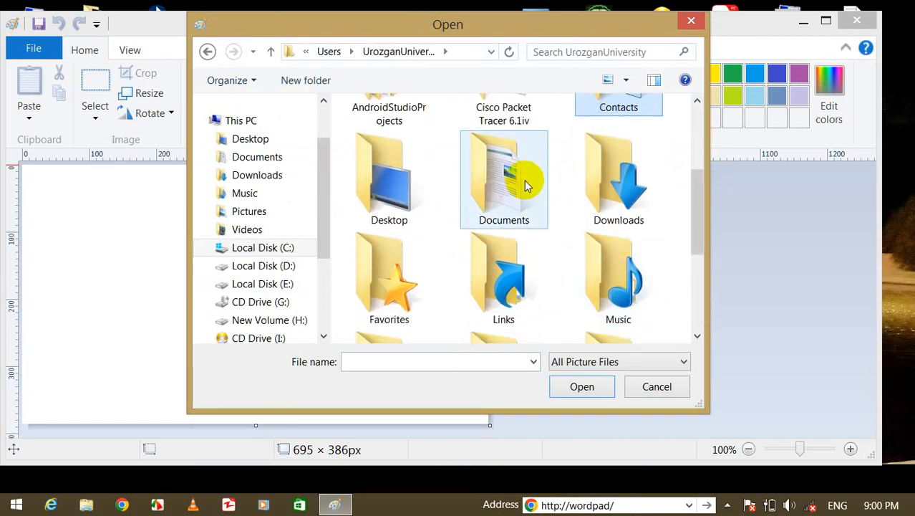
Open 20231020_193117.jpg from Documents > Zapya > Photo.
double_click(523, 180)
click(416, 315)
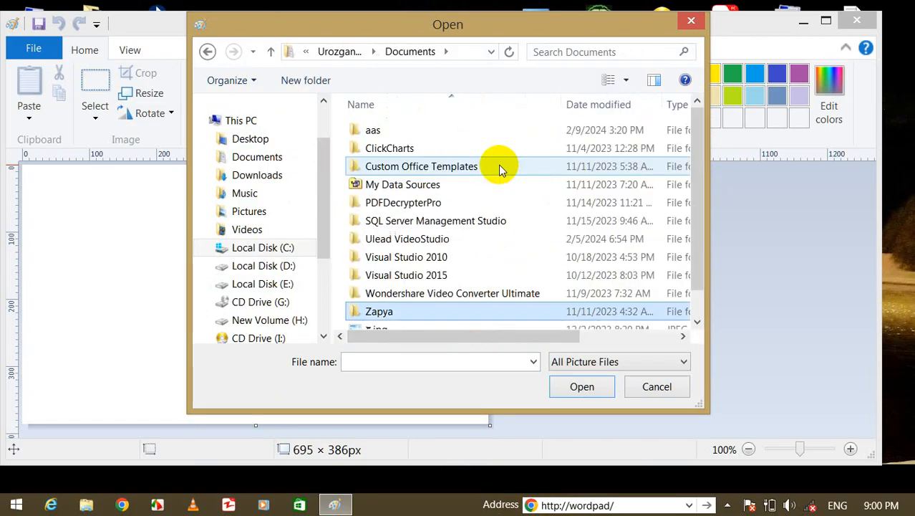
double_click(416, 315)
click(414, 257)
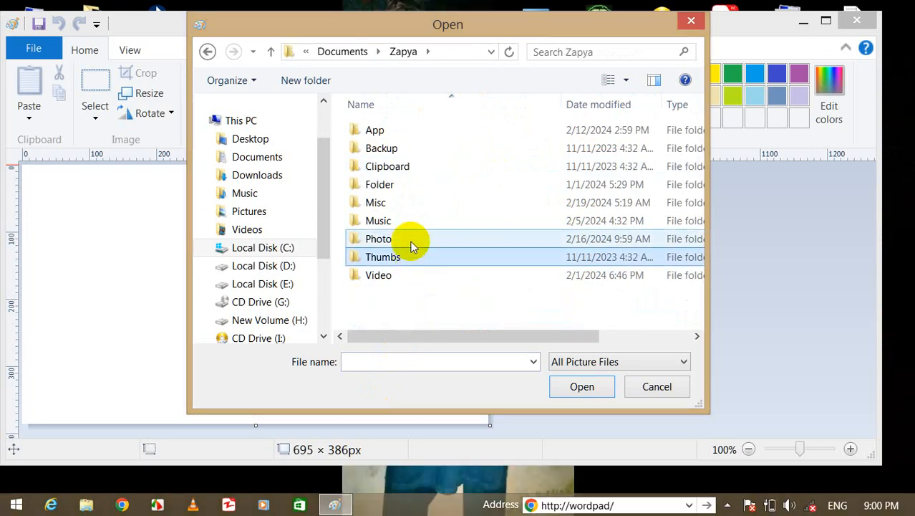
double_click(411, 242)
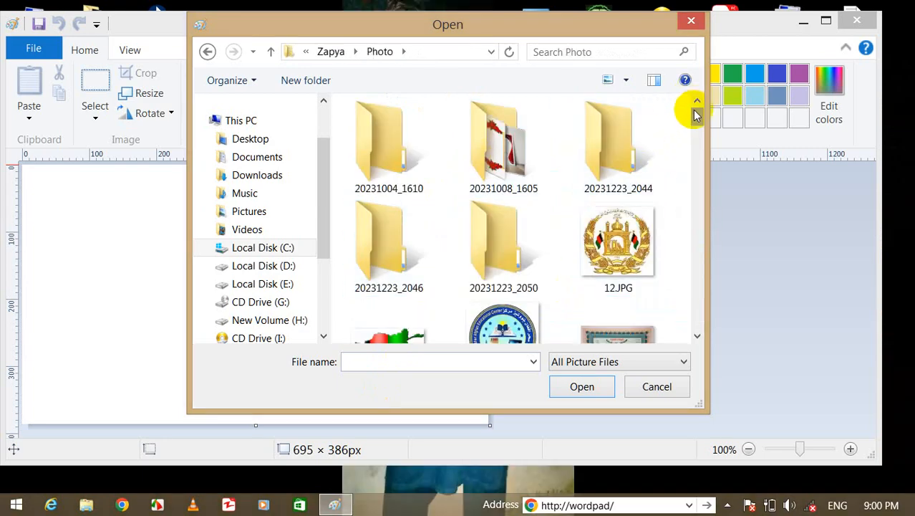
drag(696, 114, 697, 137)
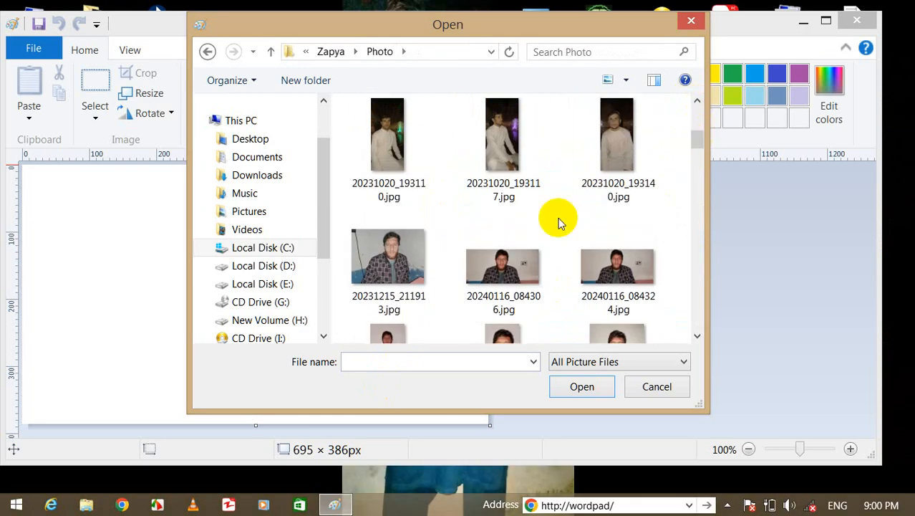
click(493, 140)
click(574, 388)
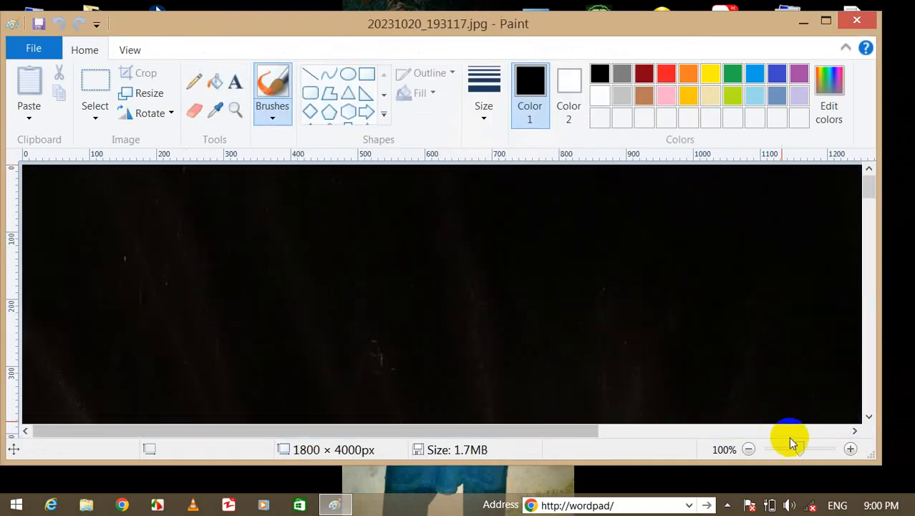
At 50% zoom, type the doctor's name near the photo's top-left and color it green.
mouse_move(799, 444)
mouse_down()
mouse_move(770, 445)
mouse_move(786, 447)
mouse_up()
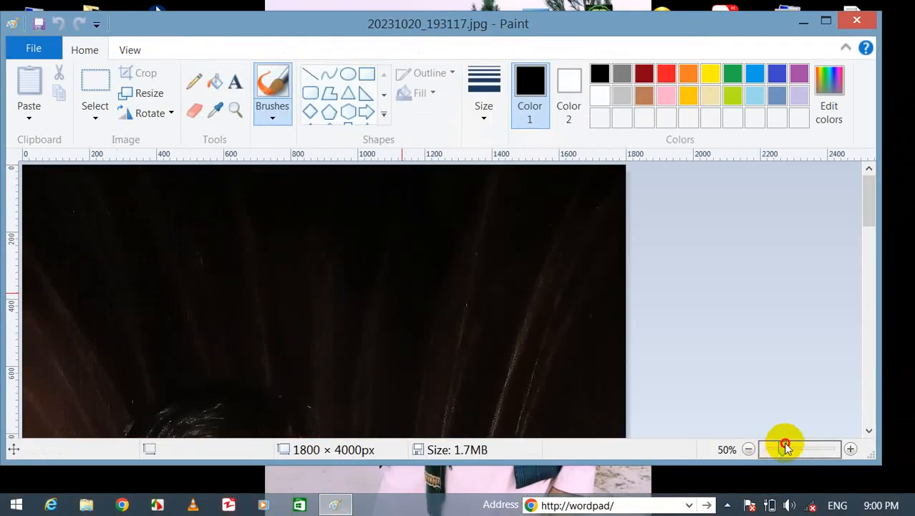
click(235, 81)
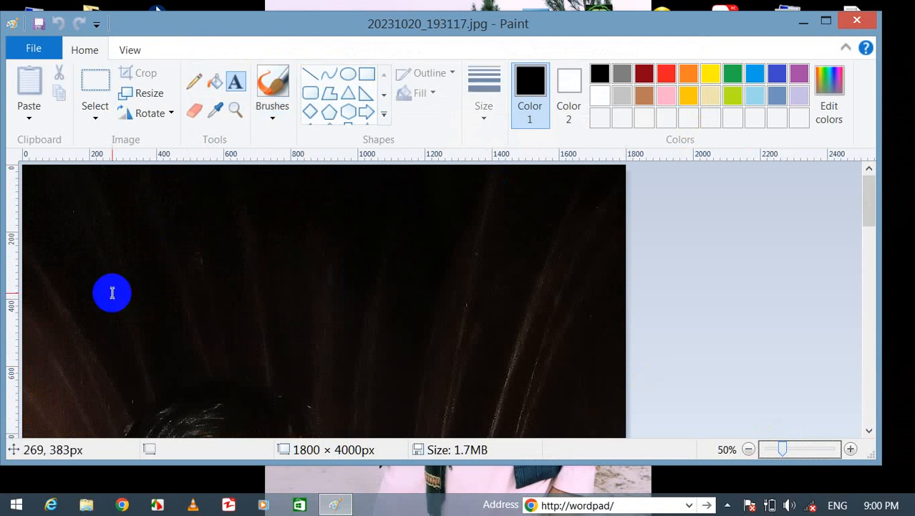
click(132, 244)
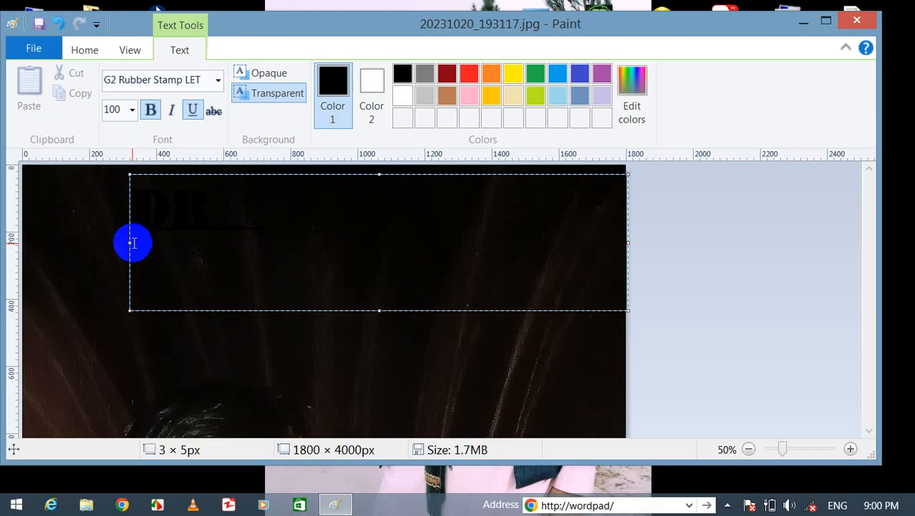
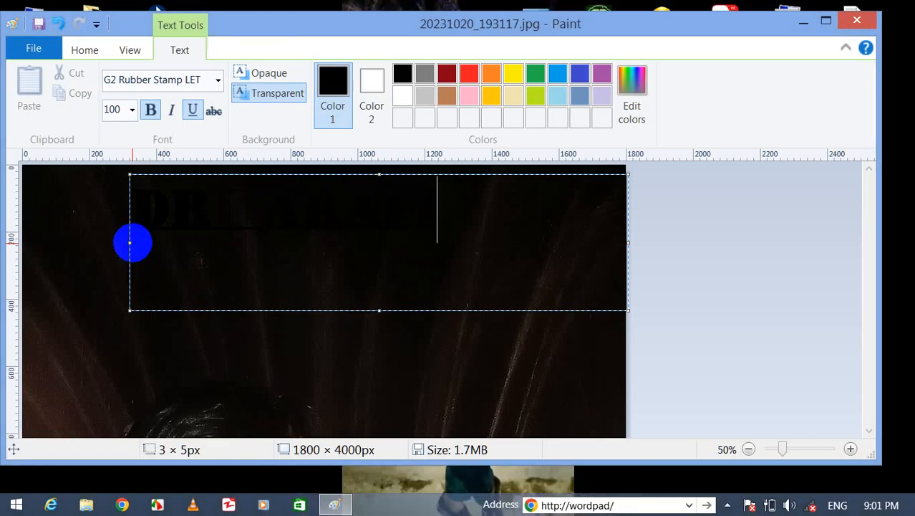
drag(468, 222, 142, 224)
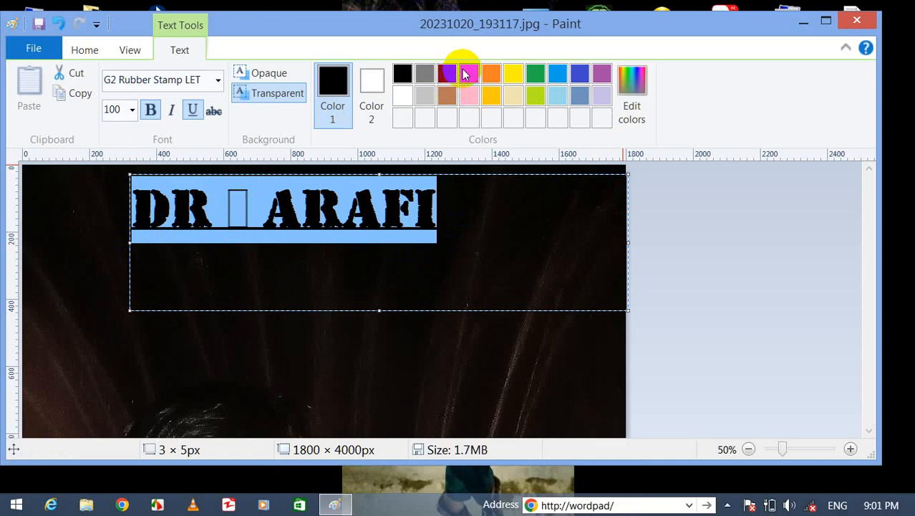
click(468, 73)
click(536, 73)
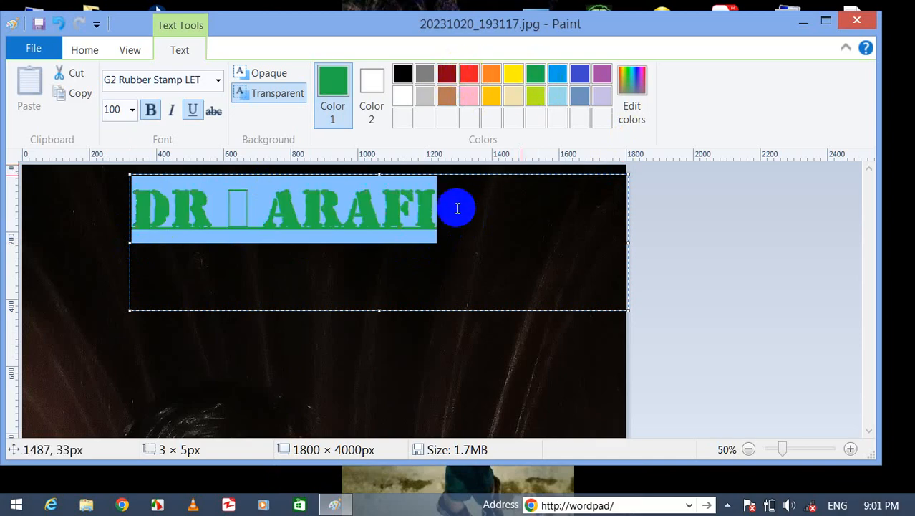
Correct the ending of the doctor's name and select the whole line.
click(457, 207)
key(BackSpace)
key(BackSpace)
key(BackSpace)
key(BackSpace)
key(BackSpace)
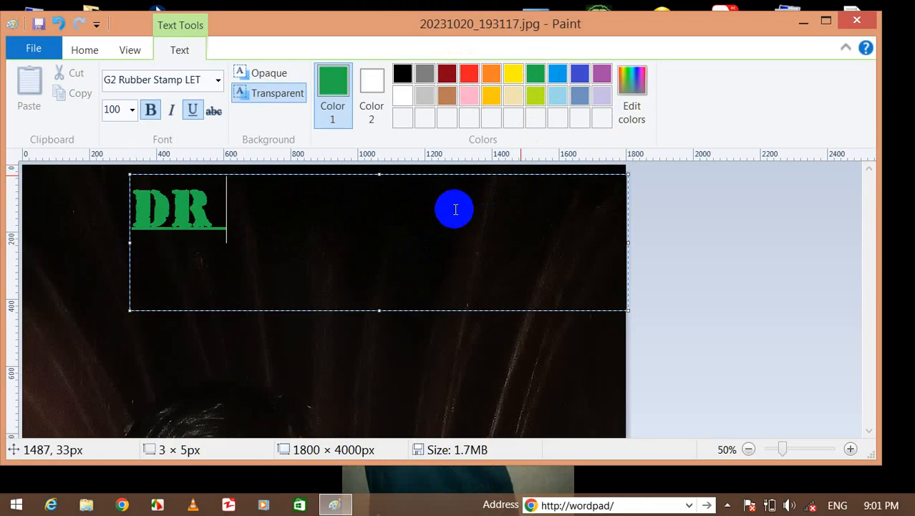
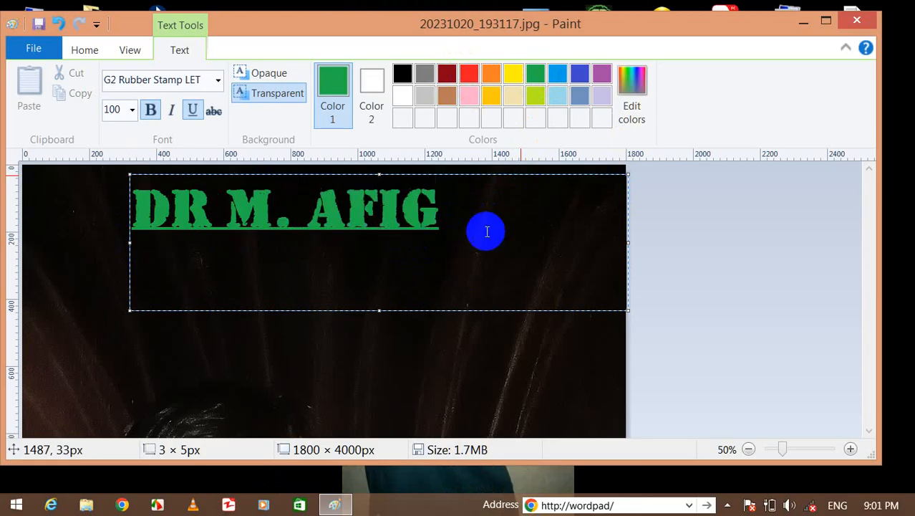
drag(484, 231, 106, 225)
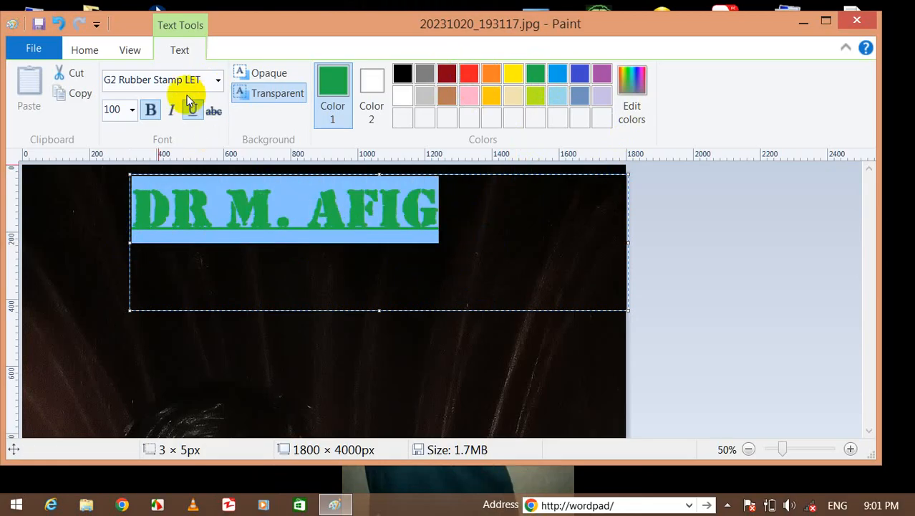
Set the name text's font size to 28.
click(132, 110)
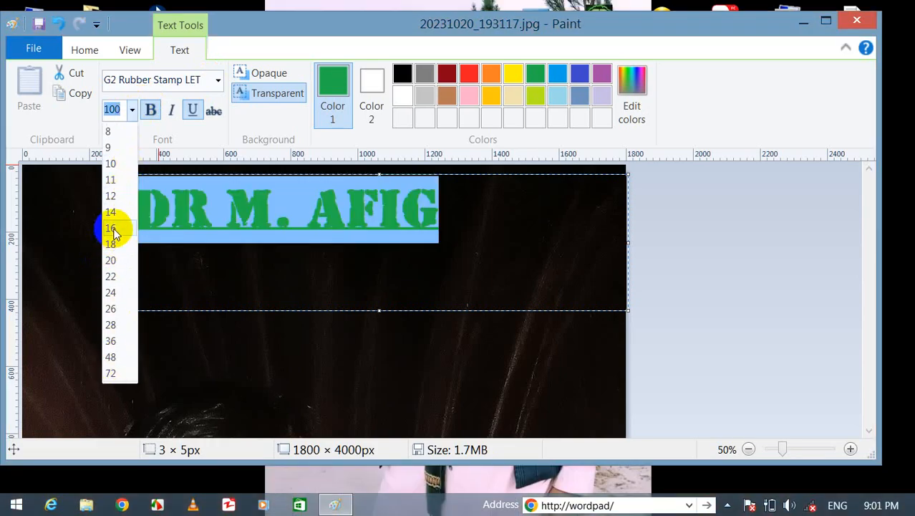
click(111, 228)
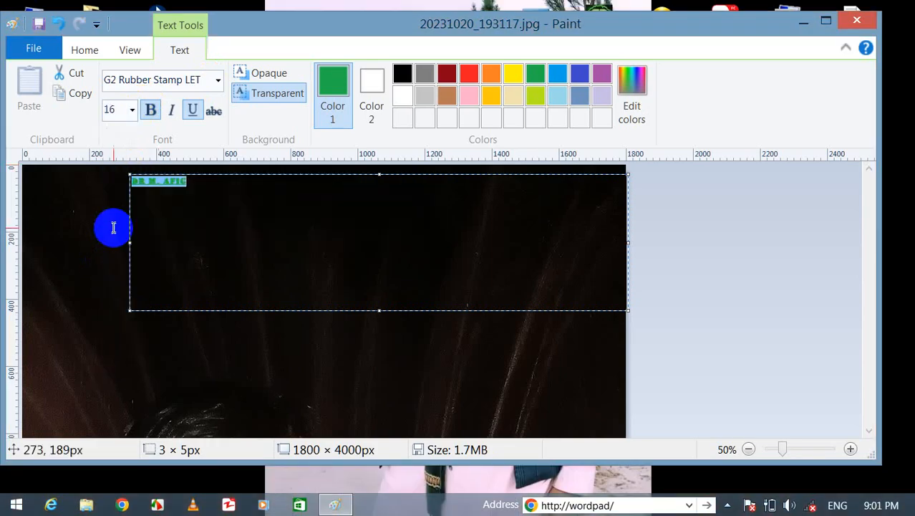
click(132, 110)
click(115, 324)
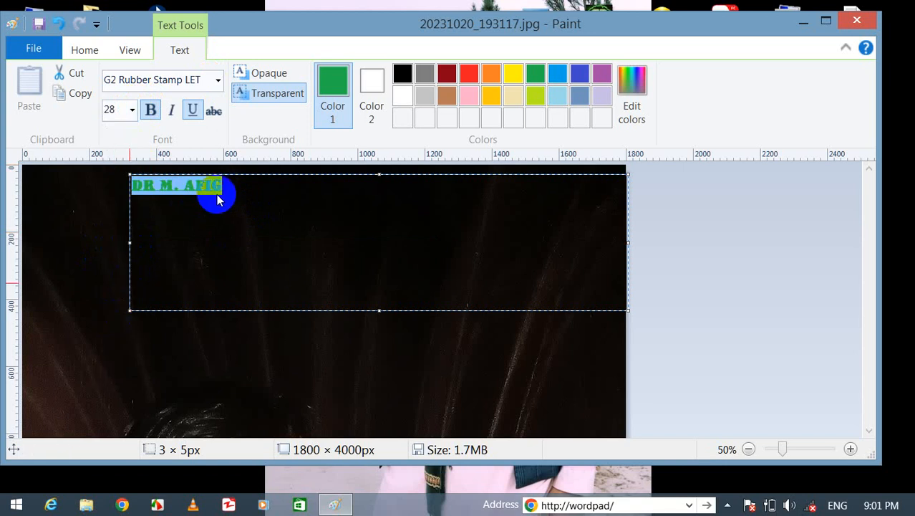
Change the name's font to Impact and commit the text onto the photo.
mouse_move(396, 184)
mouse_down()
mouse_move(383, 210)
mouse_move(139, 184)
mouse_move(120, 163)
mouse_up()
click(119, 79)
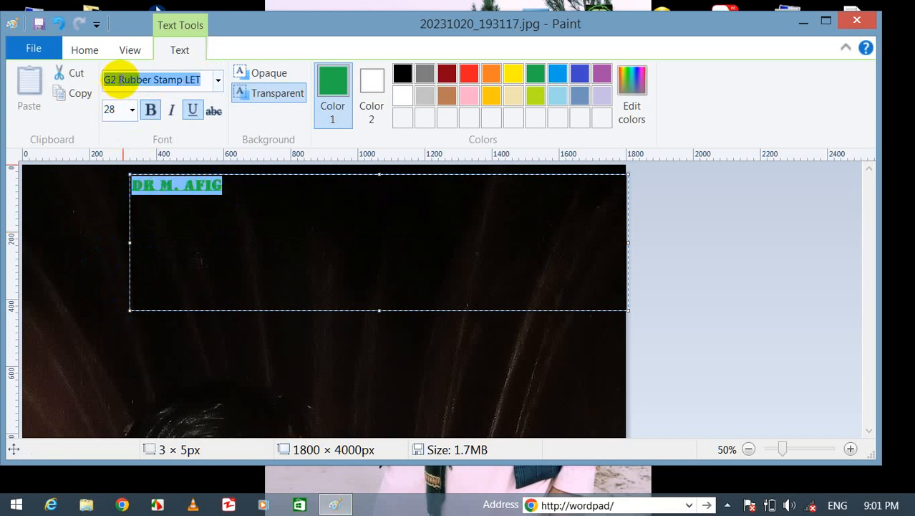
text(tim)
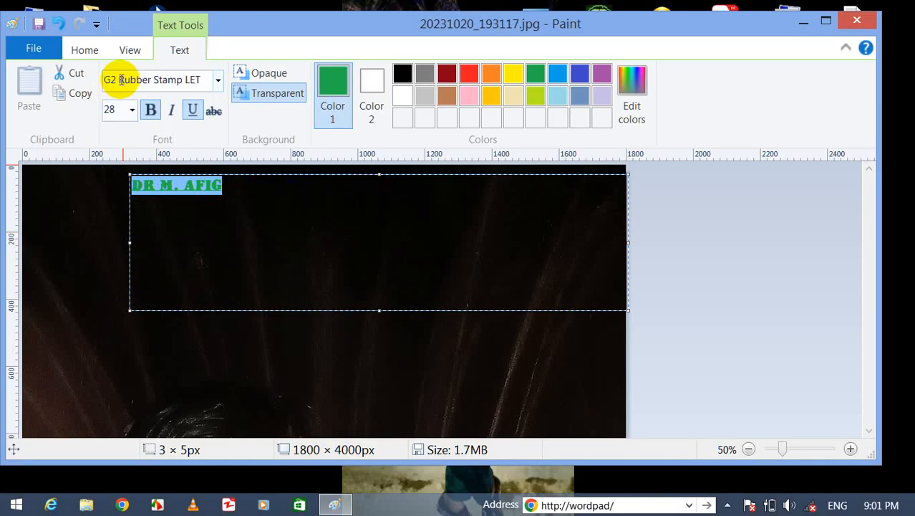
click(218, 80)
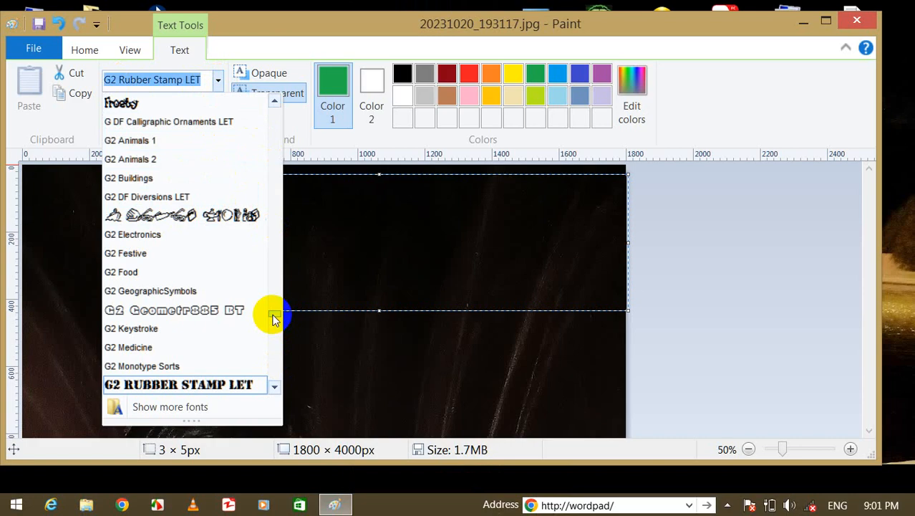
drag(273, 313, 247, 176)
text(t)
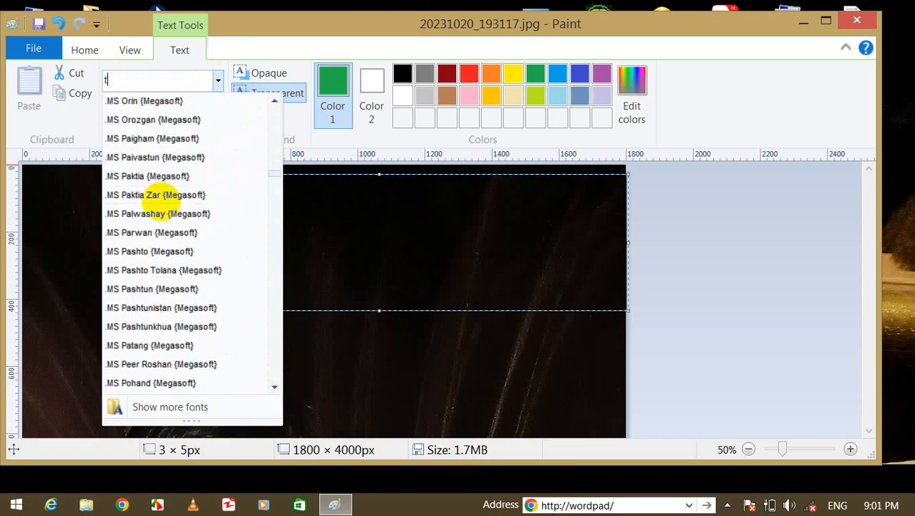
text(tt)
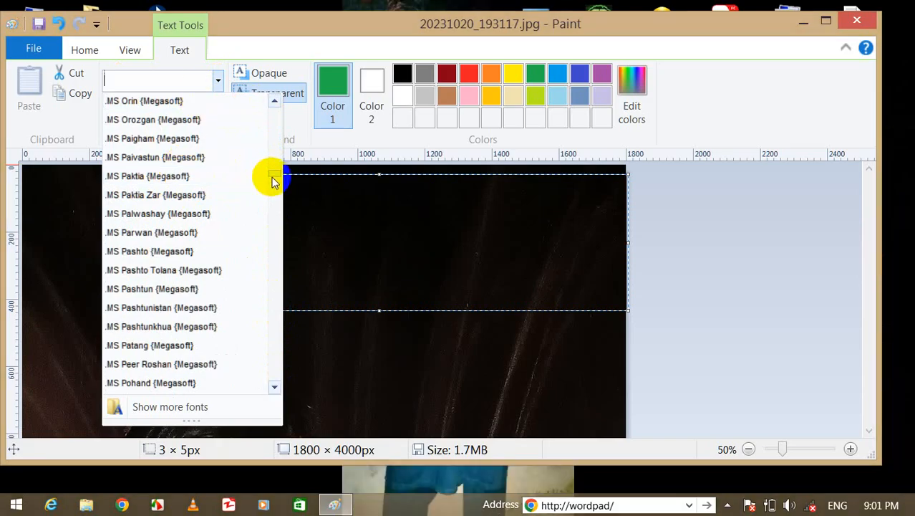
drag(273, 181, 279, 324)
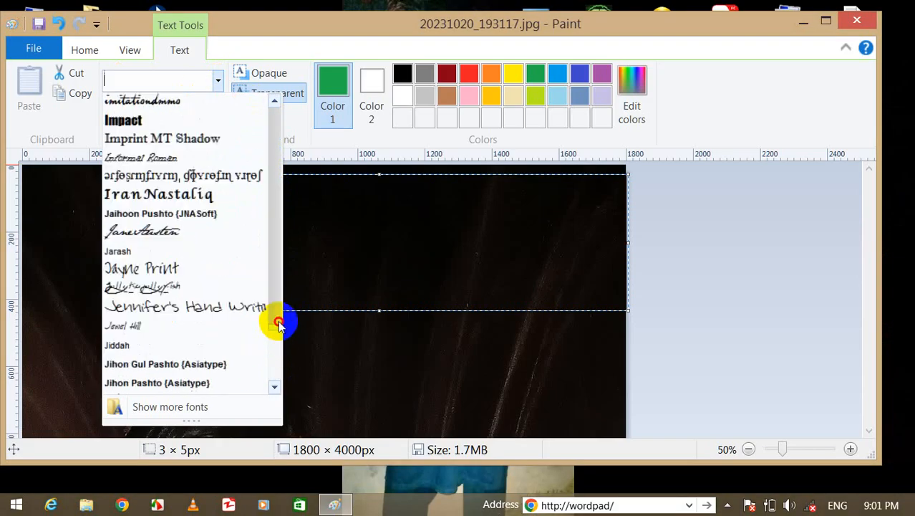
click(118, 119)
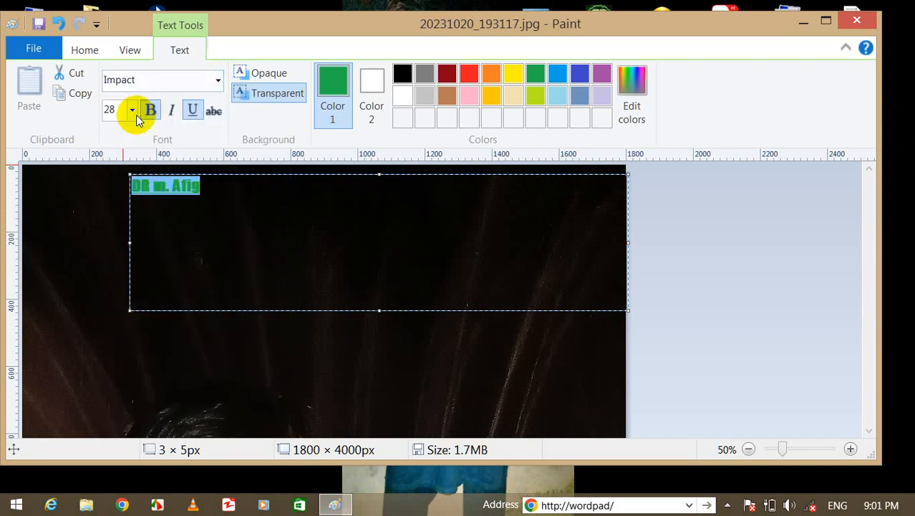
click(253, 247)
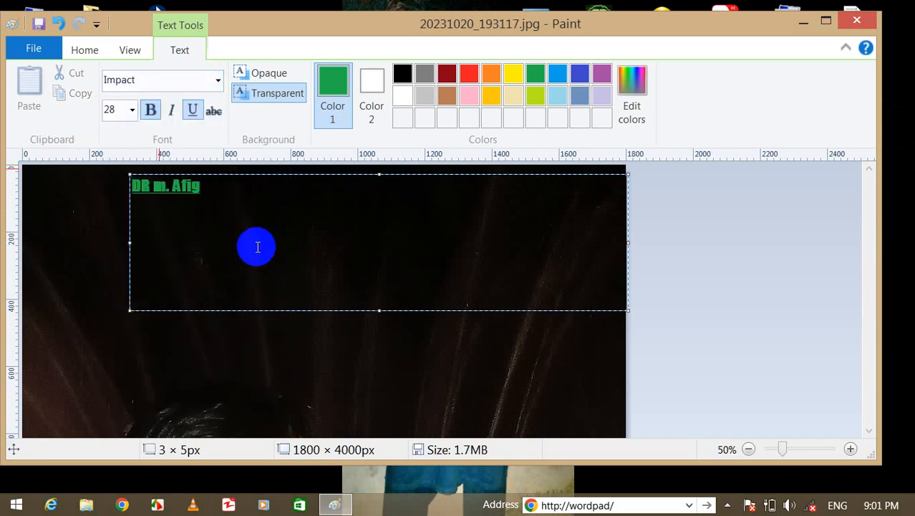
click(319, 356)
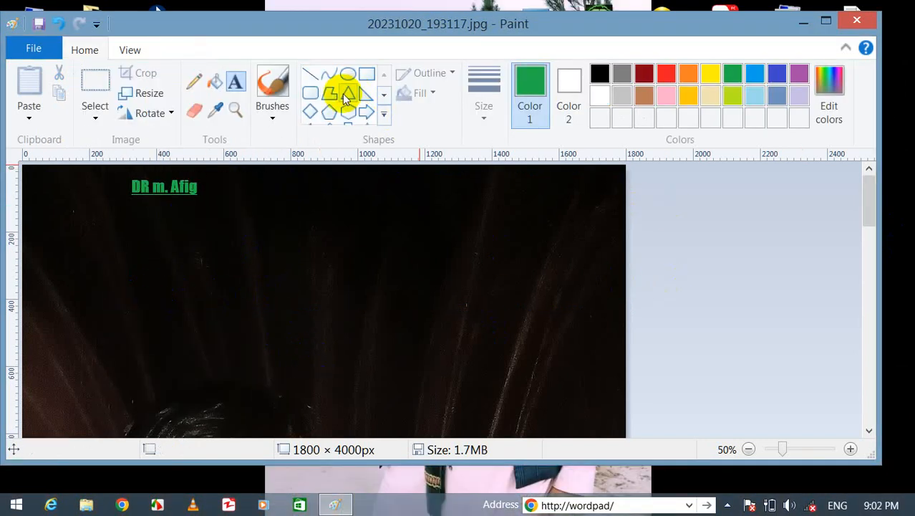
Add a long number with a slash as a green text line mid-photo, below the name.
click(236, 81)
click(295, 292)
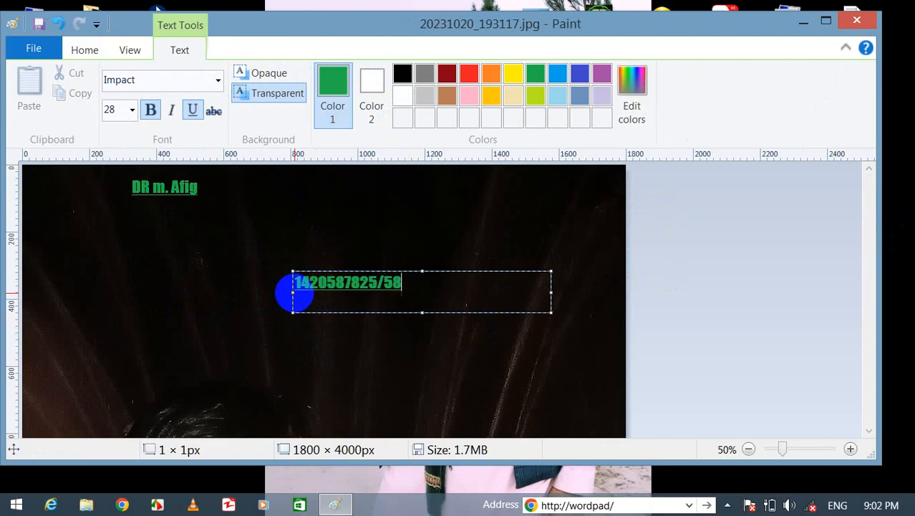
click(409, 370)
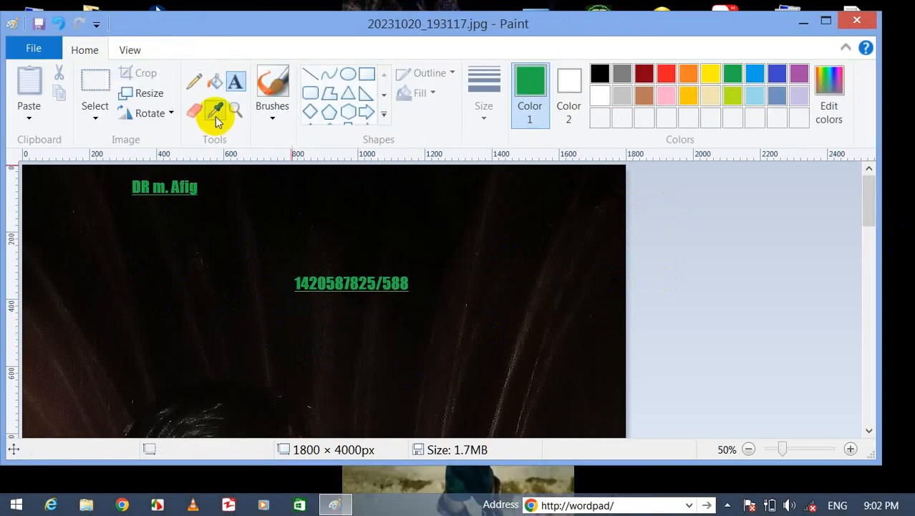
click(32, 58)
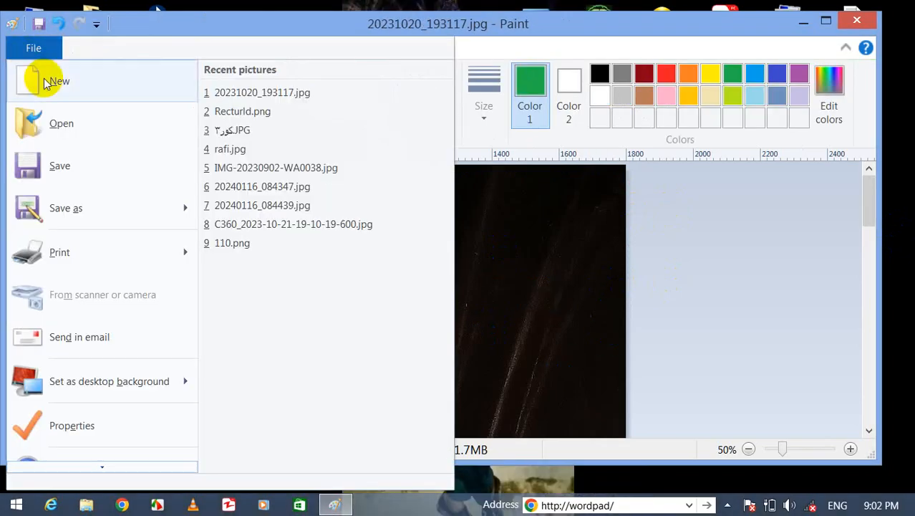
Open 12.JPG from the Photo folder, saving the previous photo's changes when prompted.
click(68, 122)
click(616, 253)
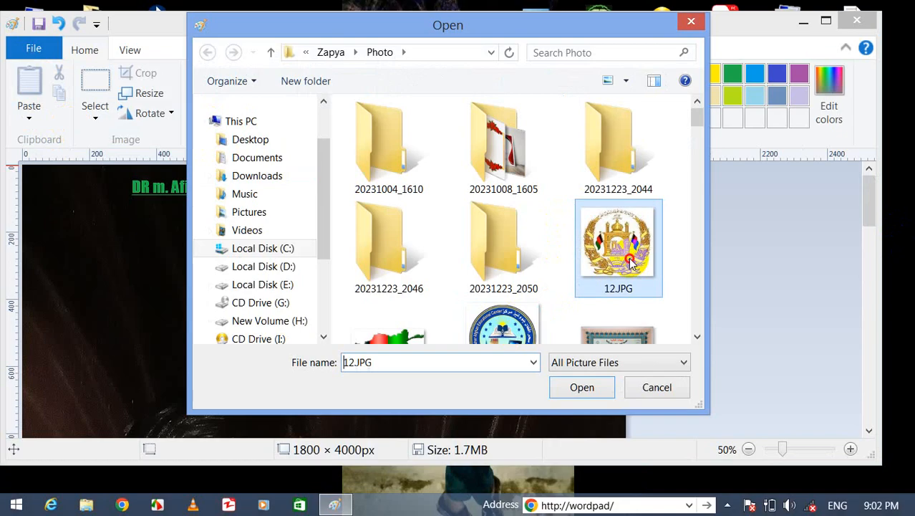
click(580, 385)
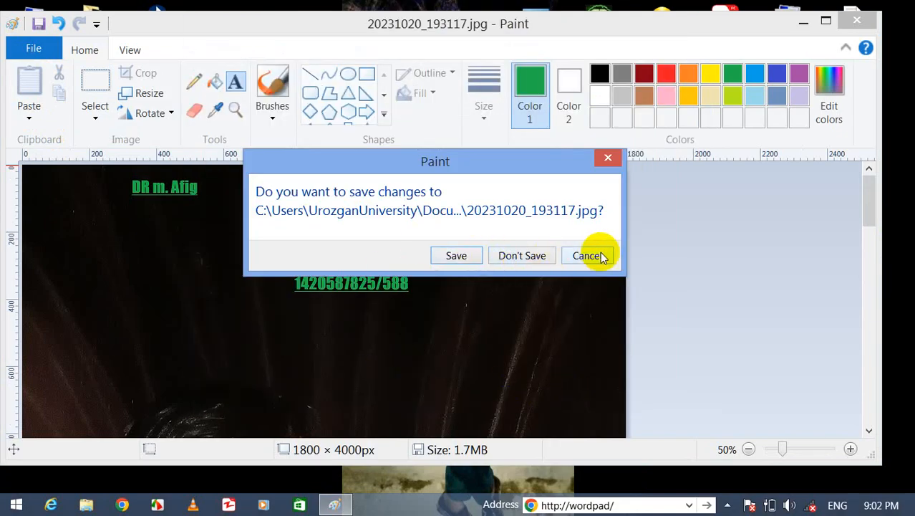
click(451, 256)
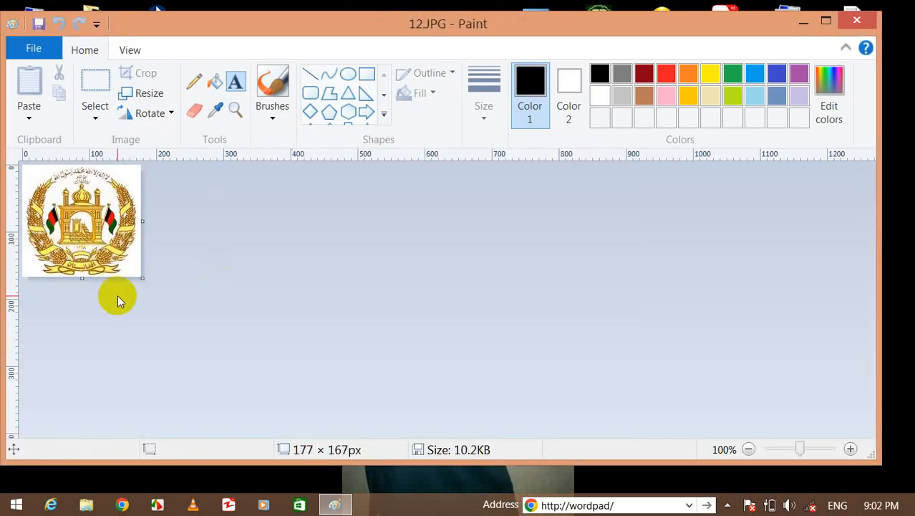
Enlarge the emblem's canvas from 177 × 167 to 290 × 243 px.
click(37, 24)
click(33, 45)
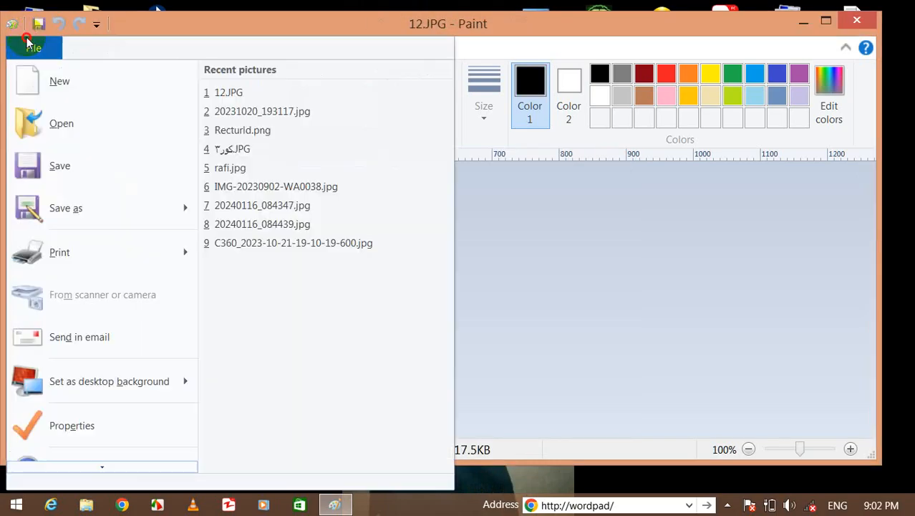
click(731, 217)
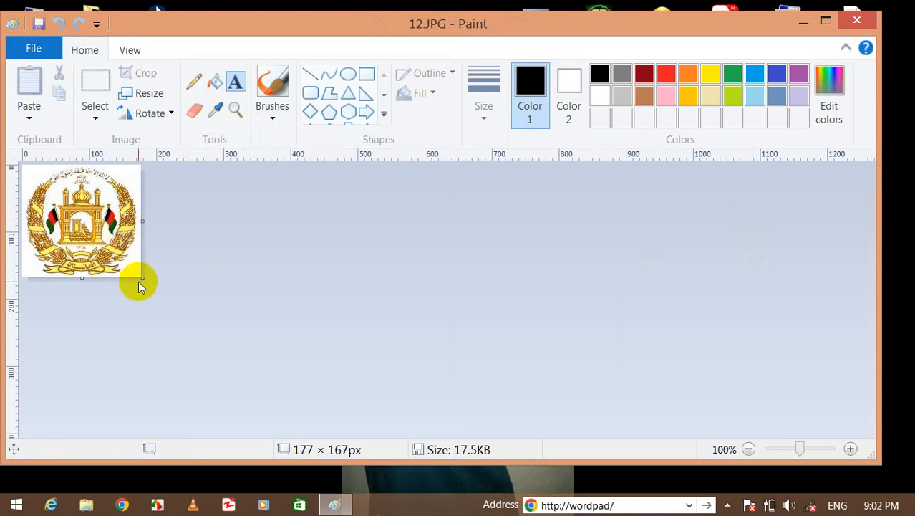
drag(140, 276, 214, 327)
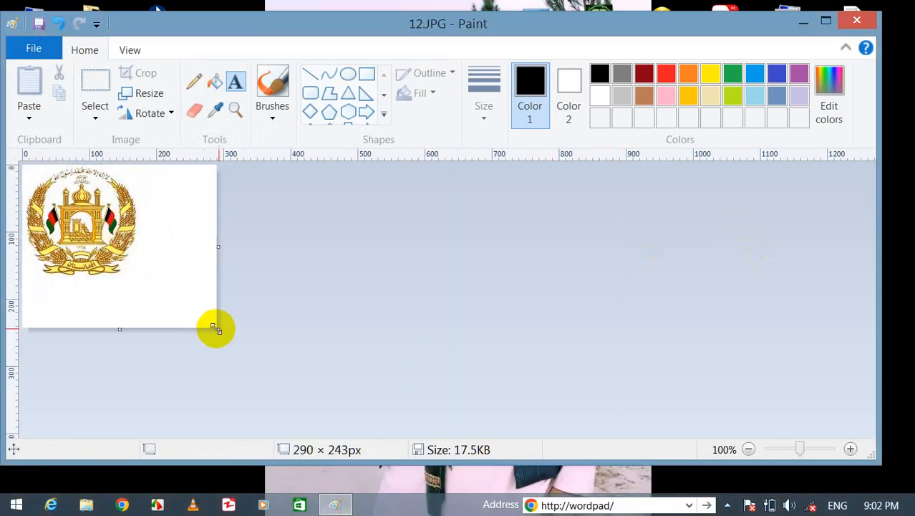
Draw a text box beside the emblem and show the desktop-background choices Fill, Tile and Center.
drag(159, 222, 172, 295)
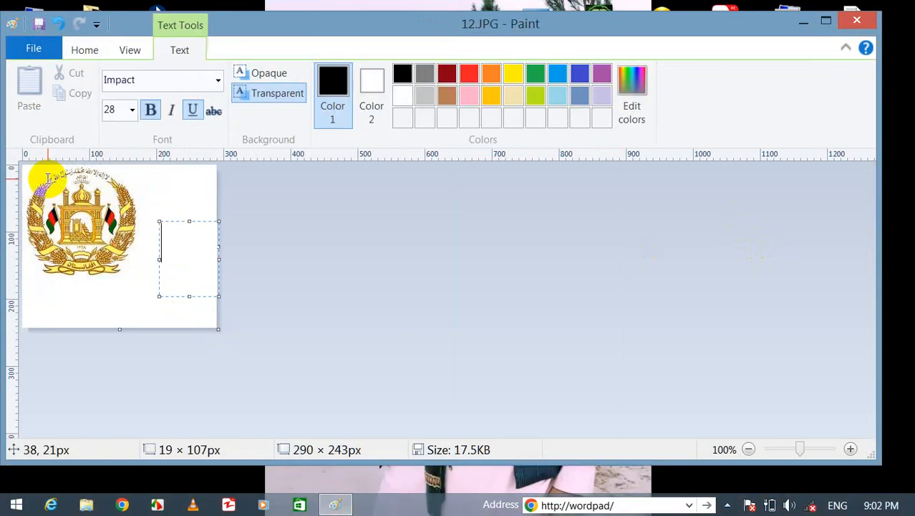
click(33, 56)
mouse_move(101, 380)
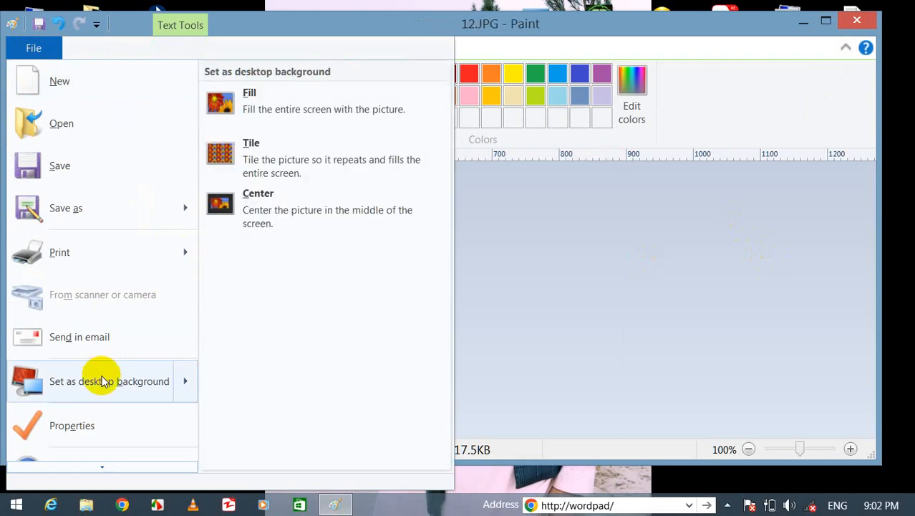
click(232, 109)
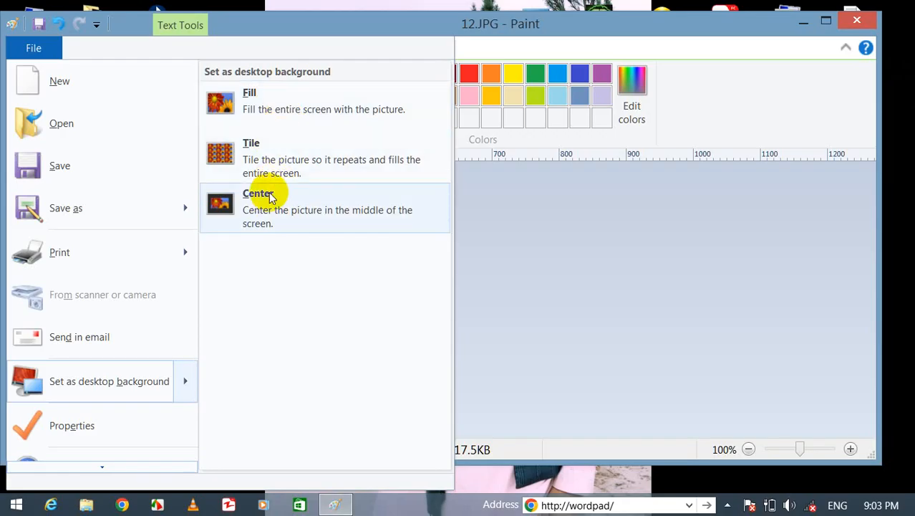
Save 12.JPG and set it as a filled desktop background, then view the desktop.
click(261, 104)
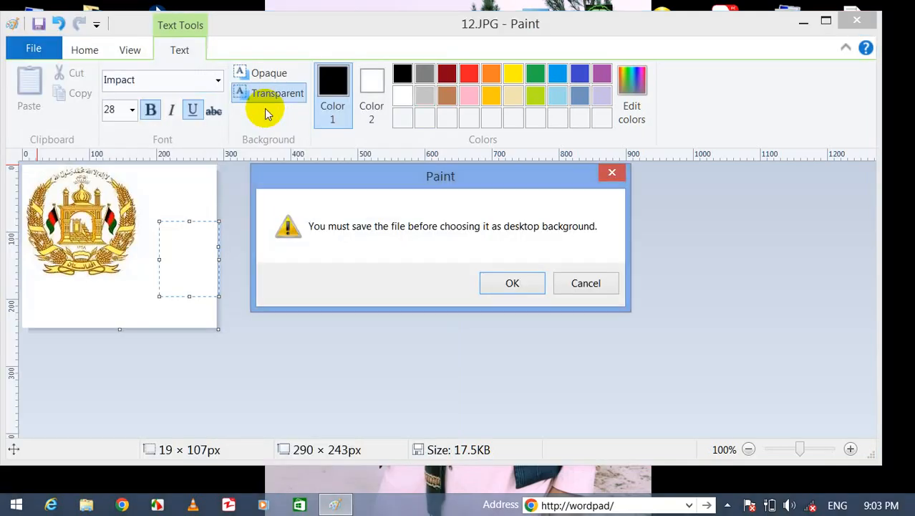
click(510, 285)
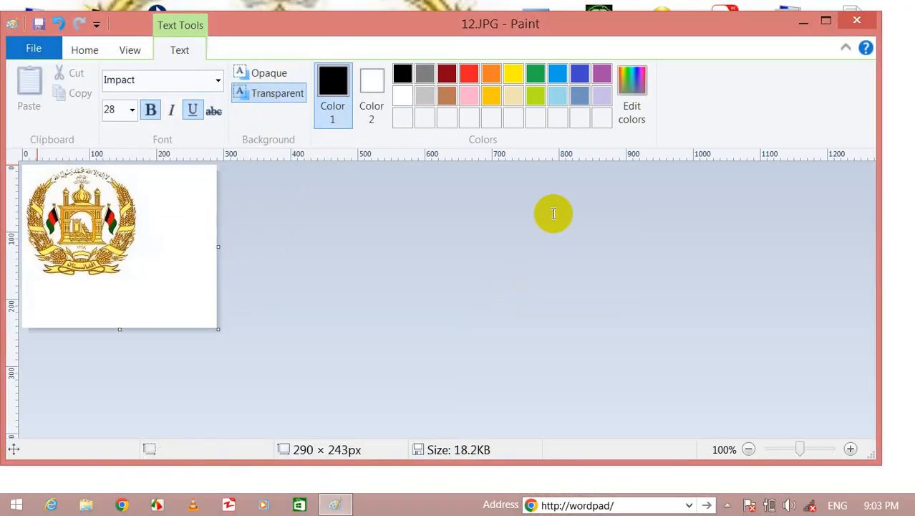
click(803, 23)
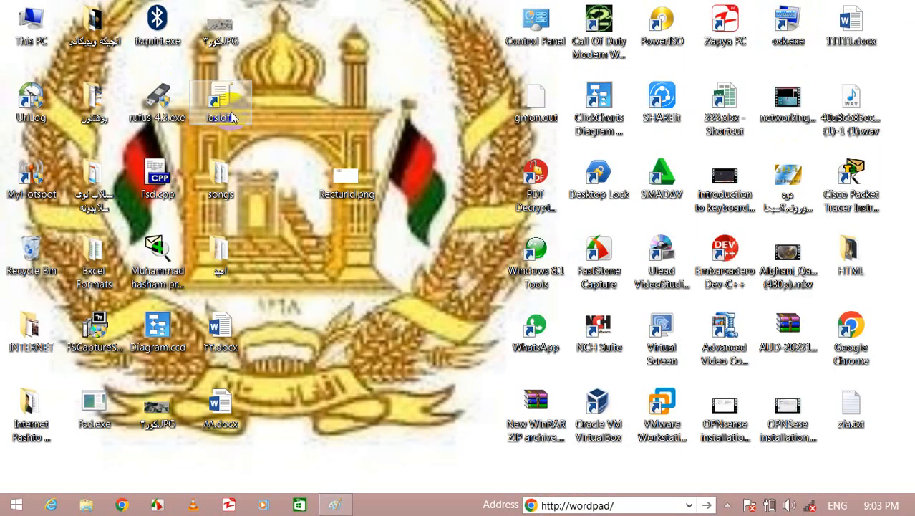
right_click(316, 270)
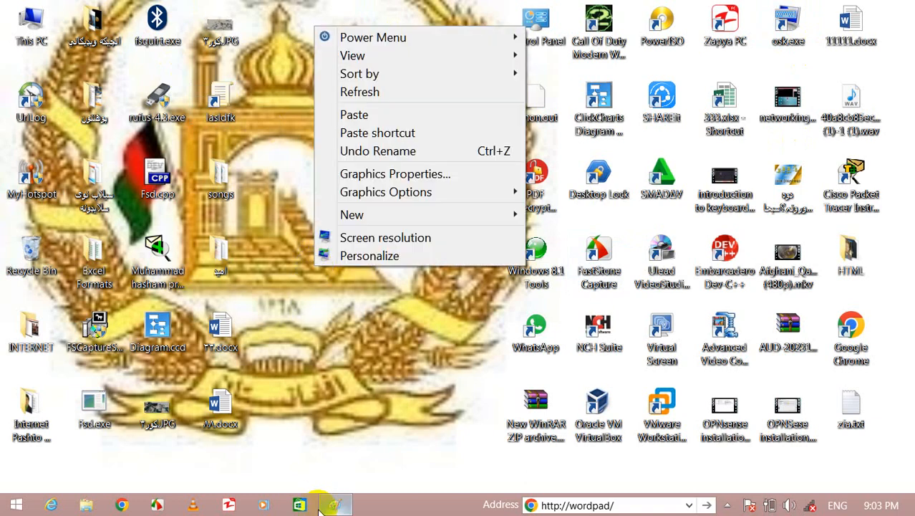
Change the wallpaper placement to Tile and view the tiled emblem on the desktop.
click(335, 504)
click(20, 44)
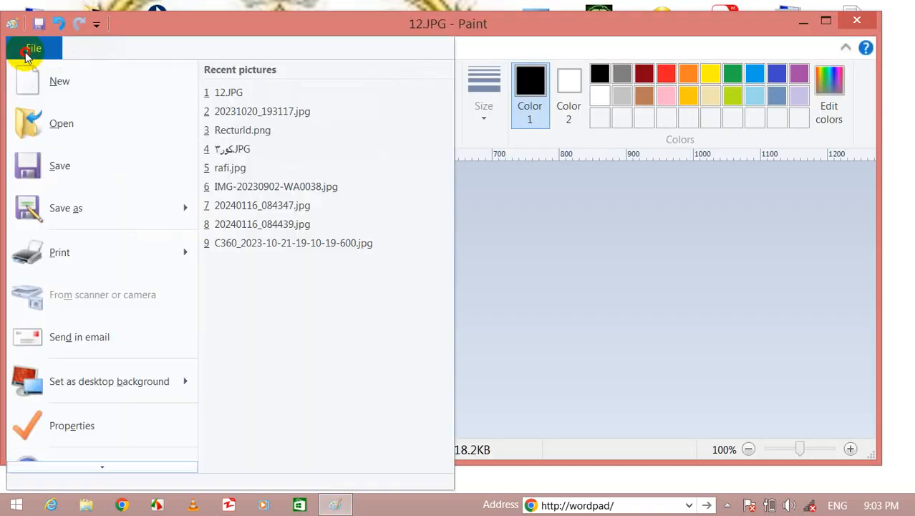
click(112, 382)
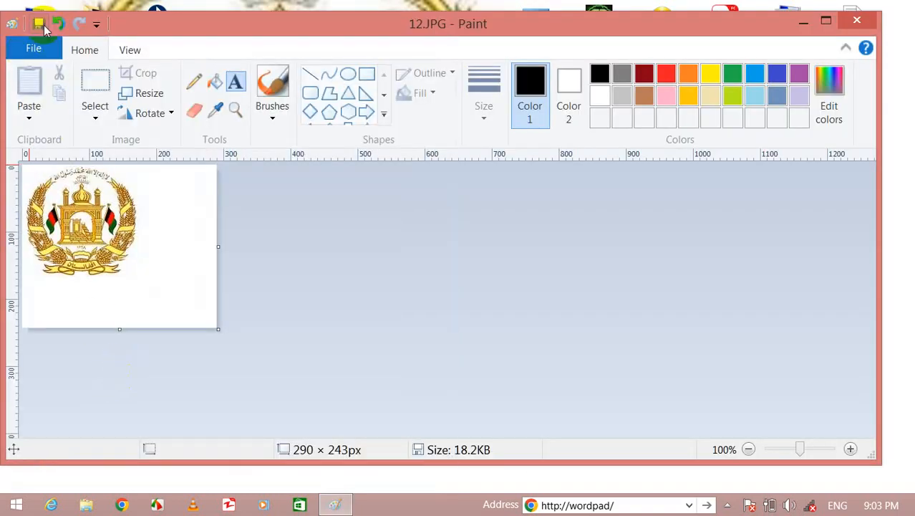
click(31, 46)
mouse_move(98, 380)
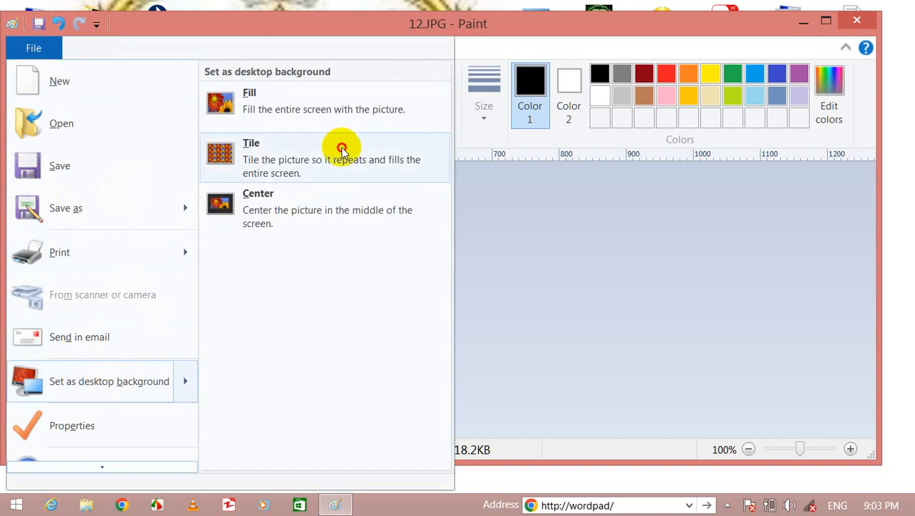
click(341, 145)
click(806, 25)
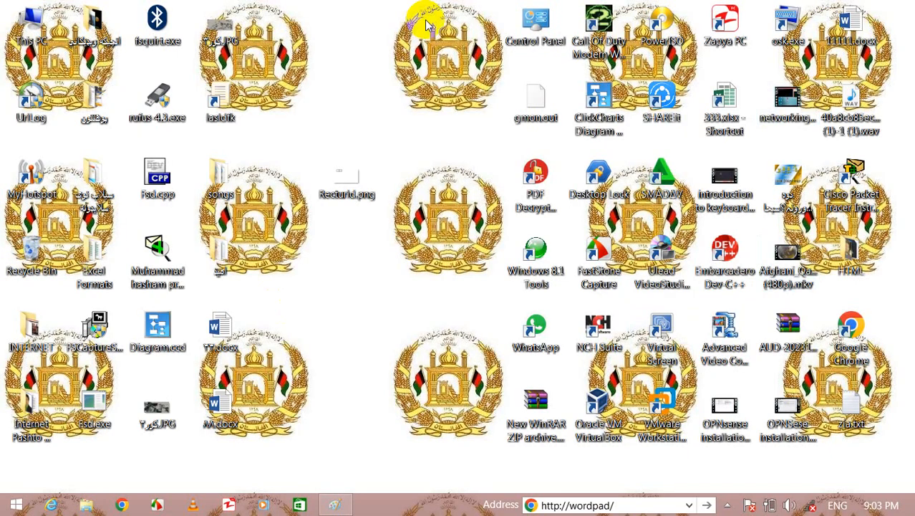
right_click(379, 100)
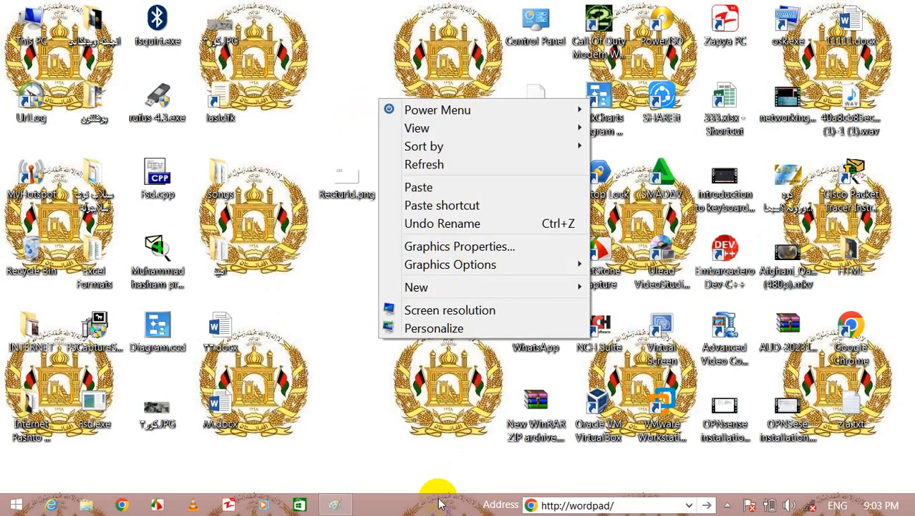
Switch the wallpaper placement to Center and view the centred emblem on black.
click(334, 504)
click(25, 49)
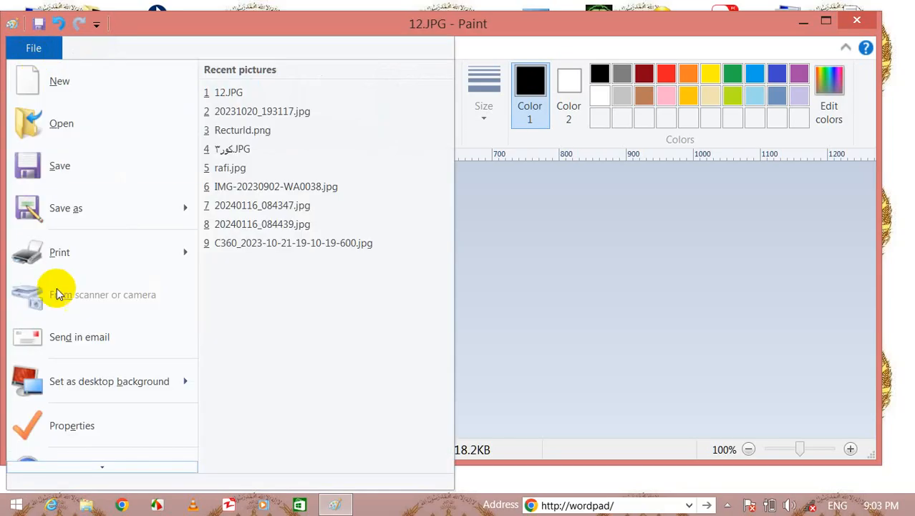
mouse_move(68, 394)
click(221, 228)
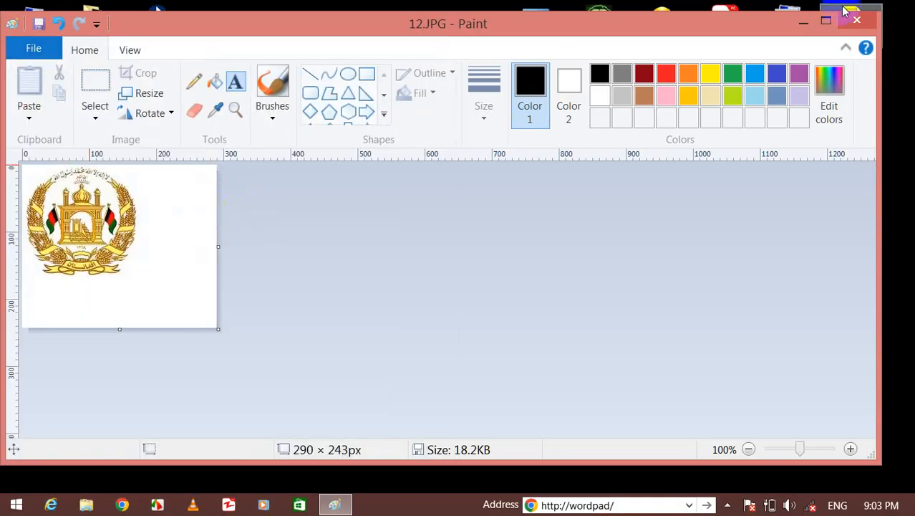
click(803, 23)
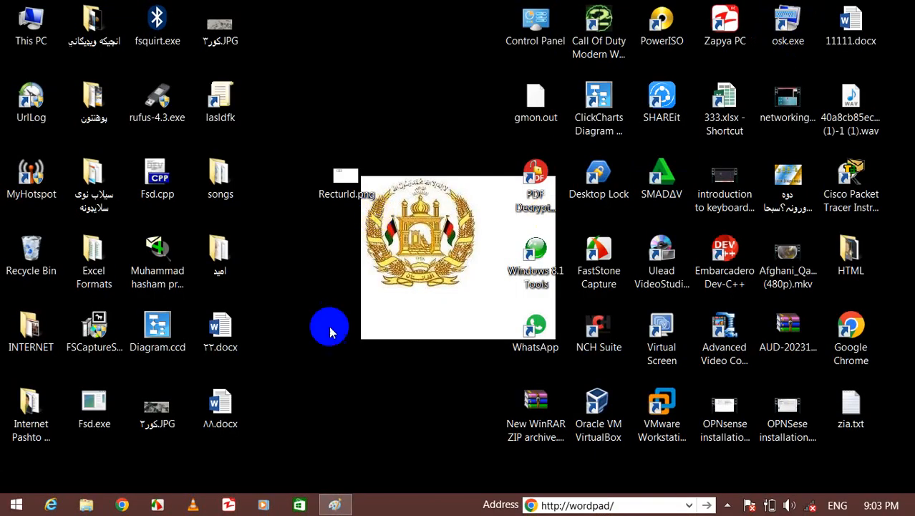
click(349, 505)
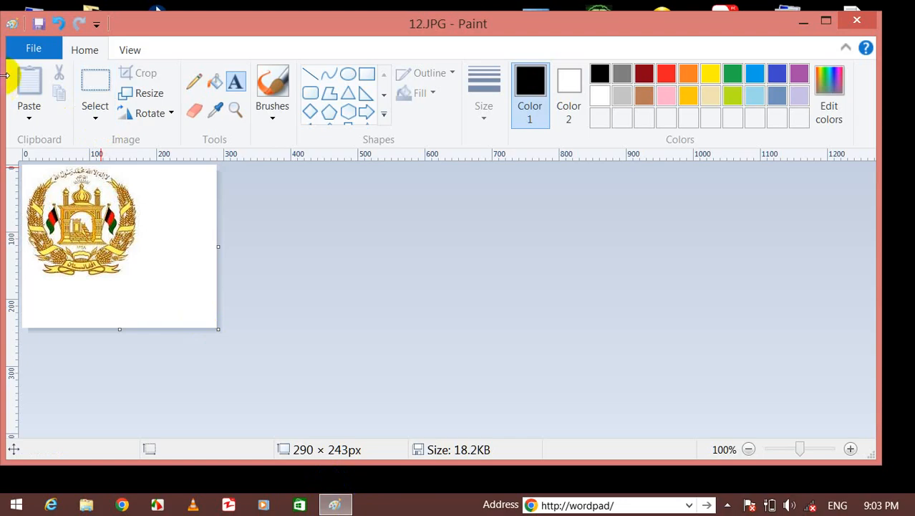
Exit Paint from the File menu.
click(21, 51)
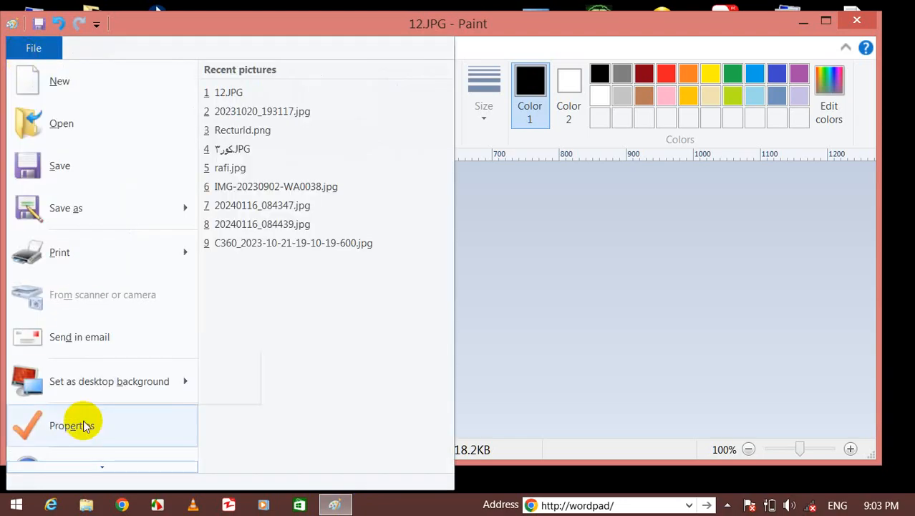
click(102, 467)
click(104, 461)
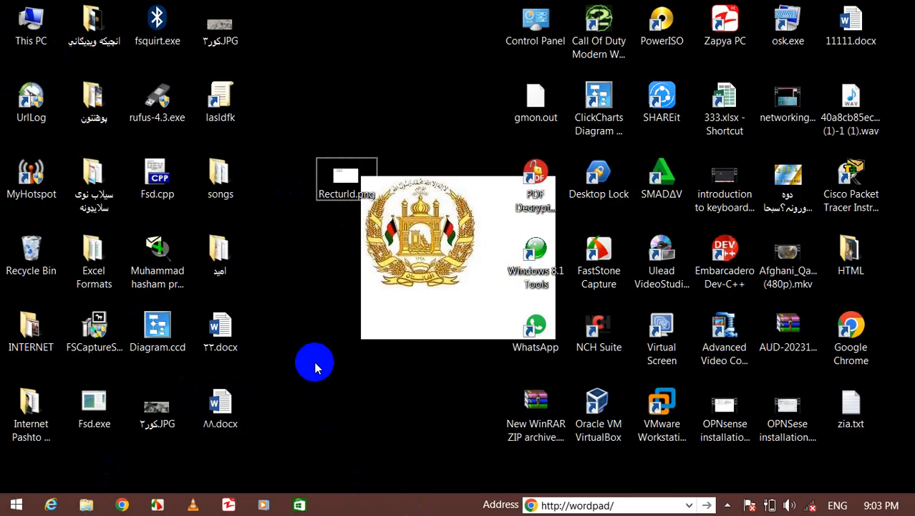
Launch Paint from search, open 20231020_193110.jpg and zoom out from 100% to 25%.
key(super+s)
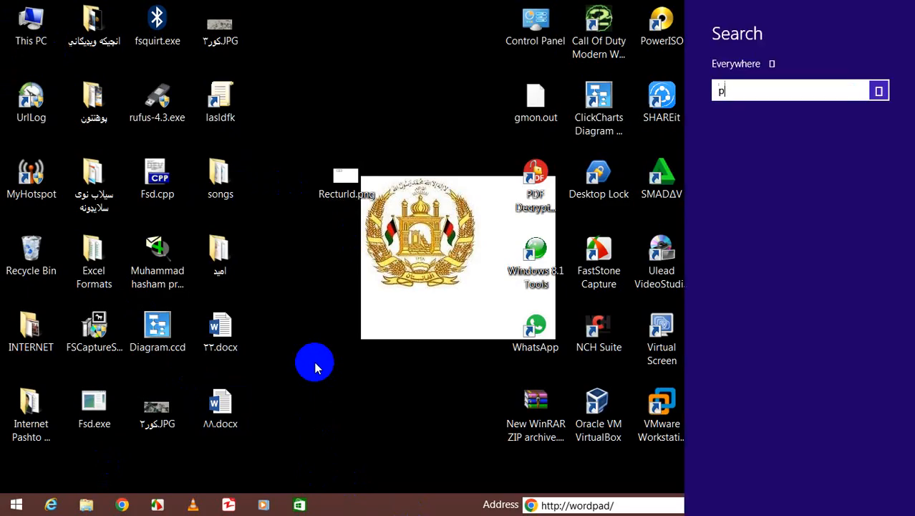
key(Return)
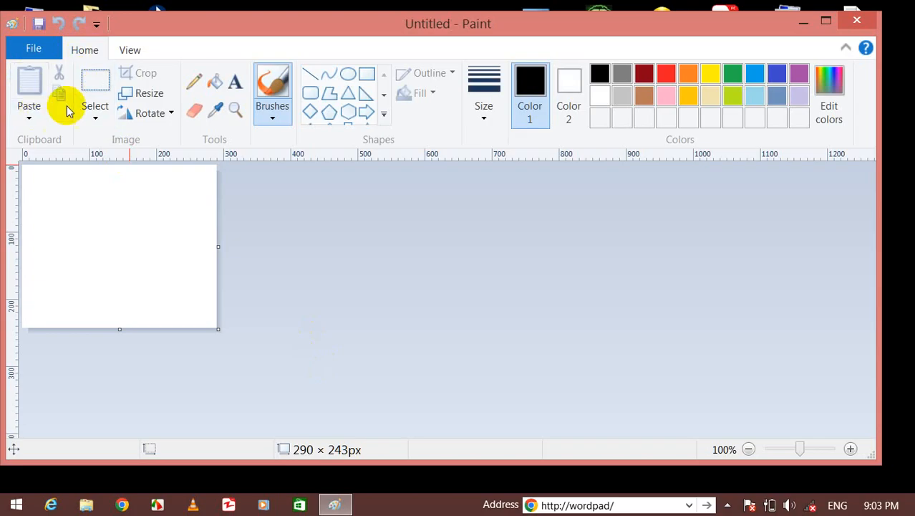
click(37, 47)
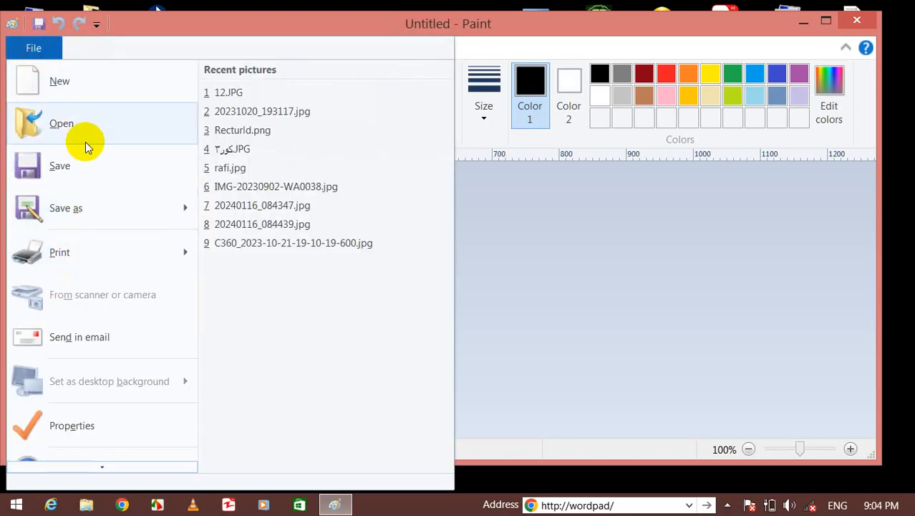
click(91, 123)
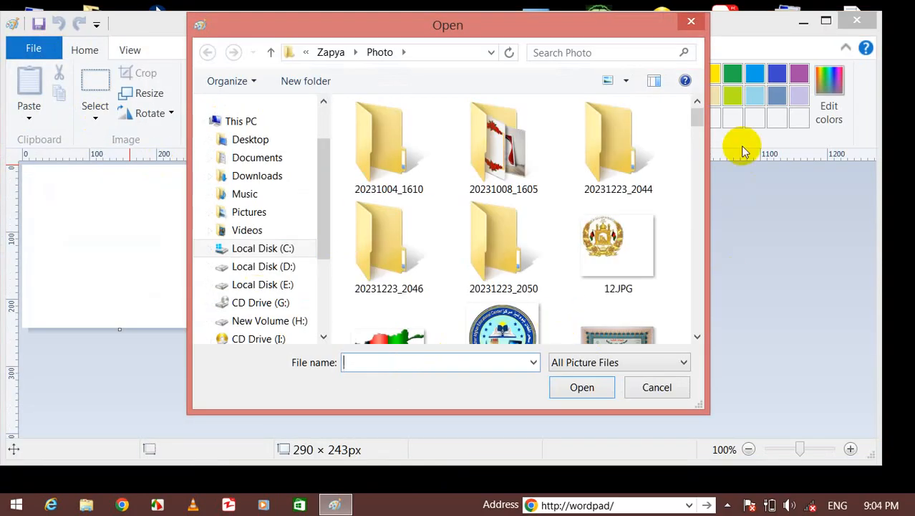
drag(718, 118, 714, 136)
click(419, 194)
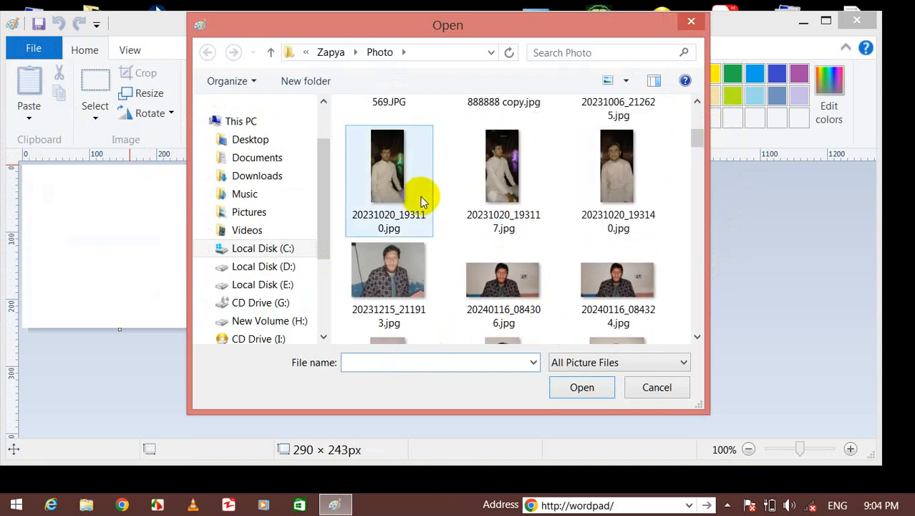
click(576, 391)
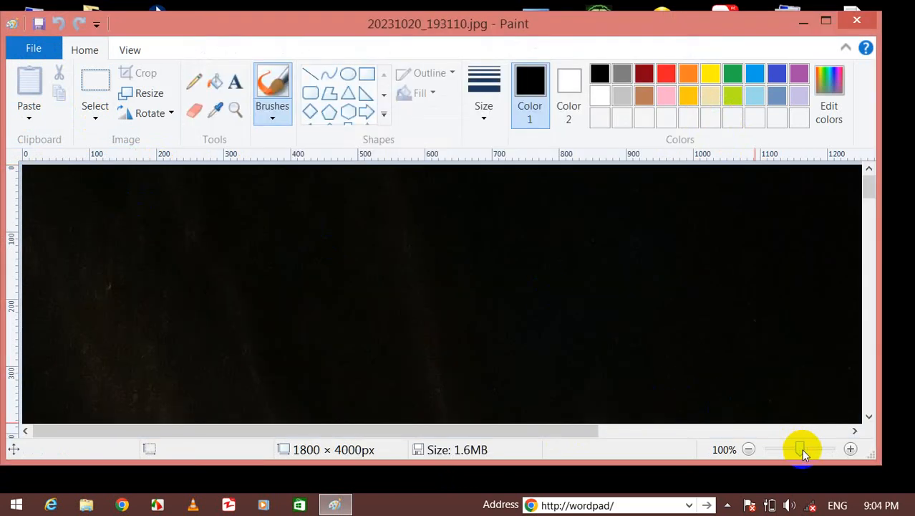
drag(800, 448, 766, 449)
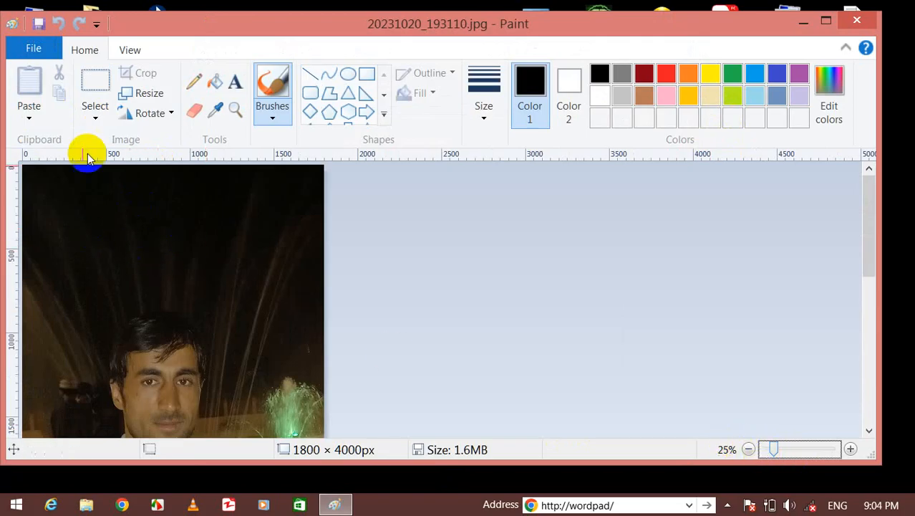
mouse_move(145, 220)
mouse_down()
mouse_move(106, 221)
mouse_move(209, 276)
mouse_move(124, 221)
mouse_move(178, 210)
mouse_move(186, 242)
mouse_move(182, 229)
mouse_up()
key(ctrl+z)
click(85, 87)
drag(124, 217, 232, 285)
click(58, 73)
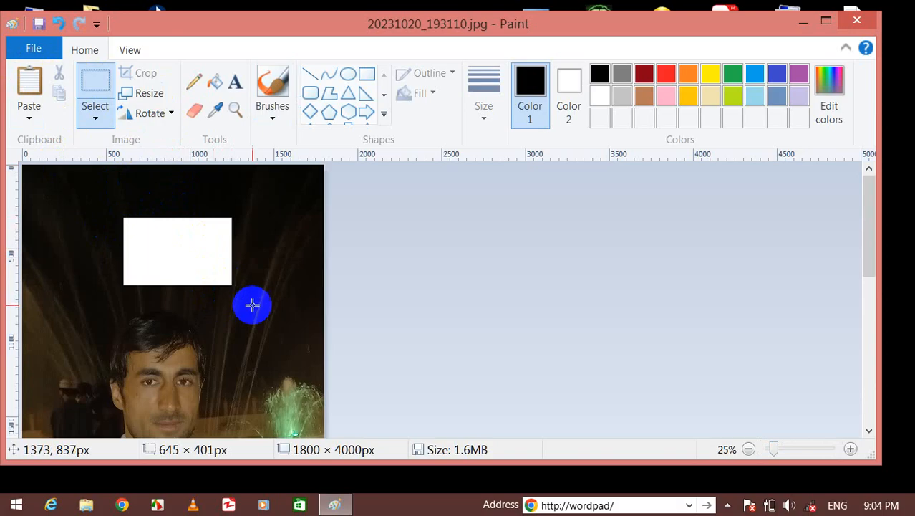
key(ctrl+v)
drag(88, 208, 195, 263)
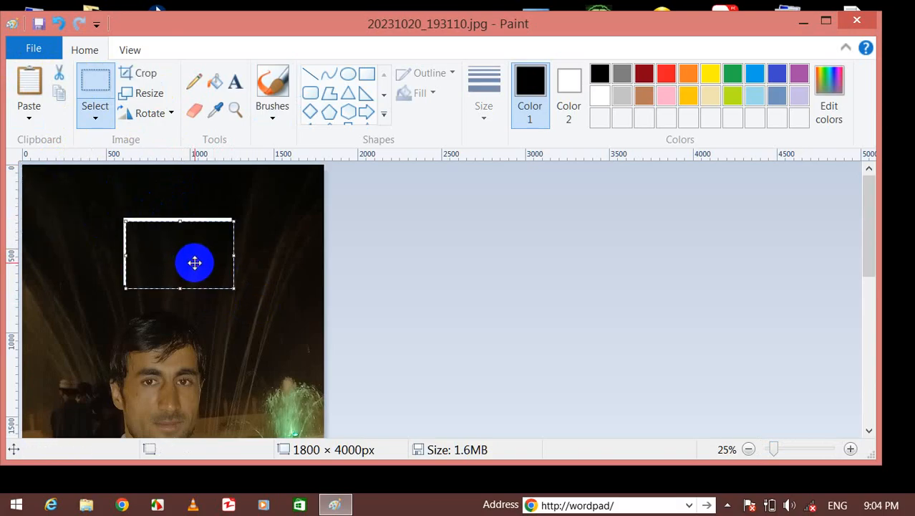
key(ctrl+z)
key(ctrl+z)
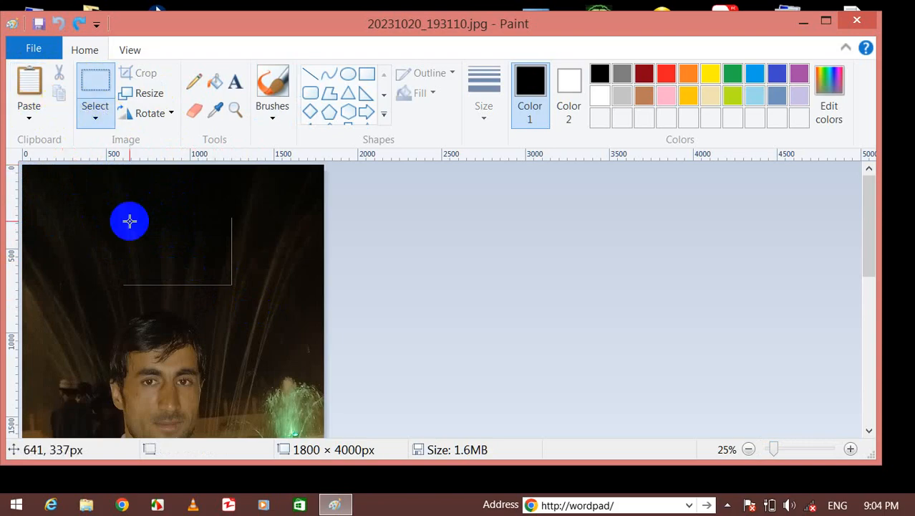
drag(126, 224, 276, 339)
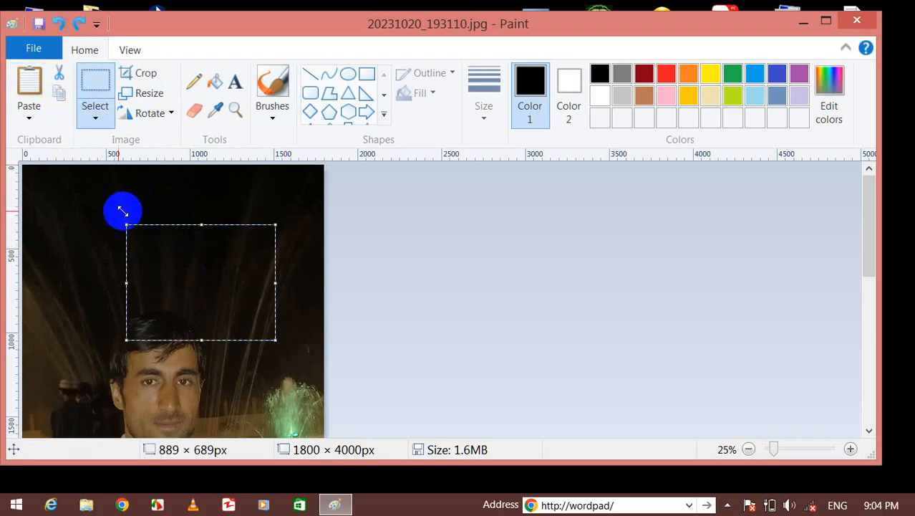
click(30, 85)
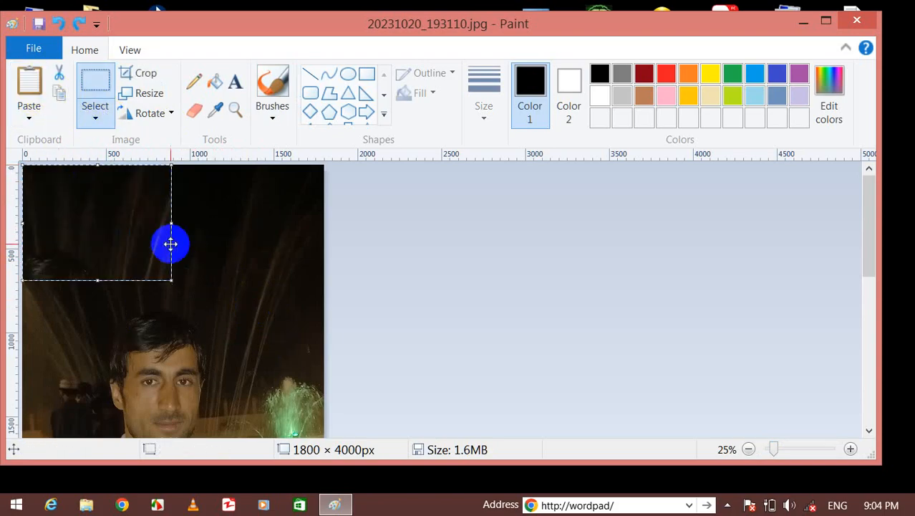
drag(117, 222, 211, 268)
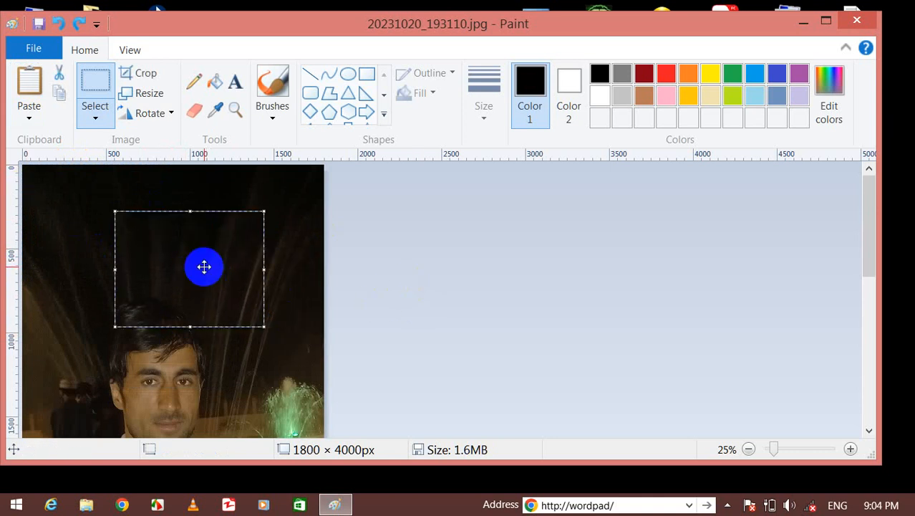
key(ctrl+z)
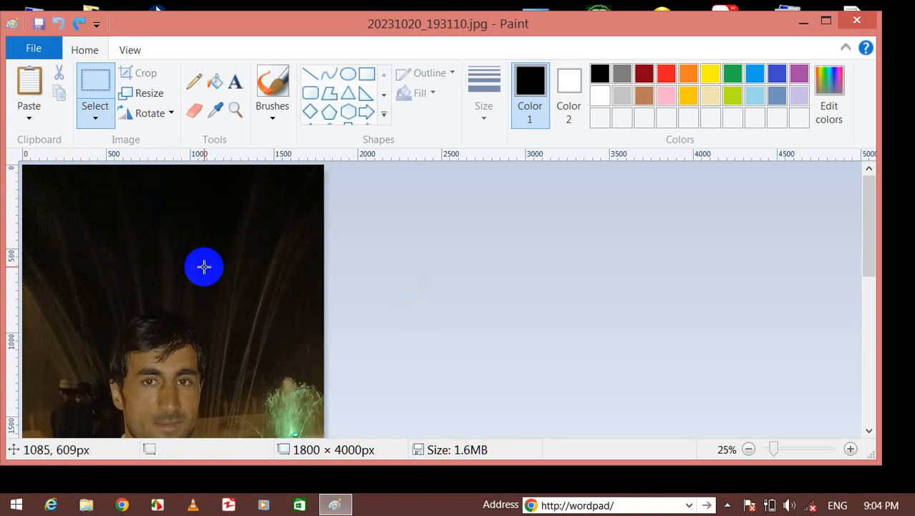
Paste from file the second man's 20231020 photo in the Zapya Photo folder.
click(31, 109)
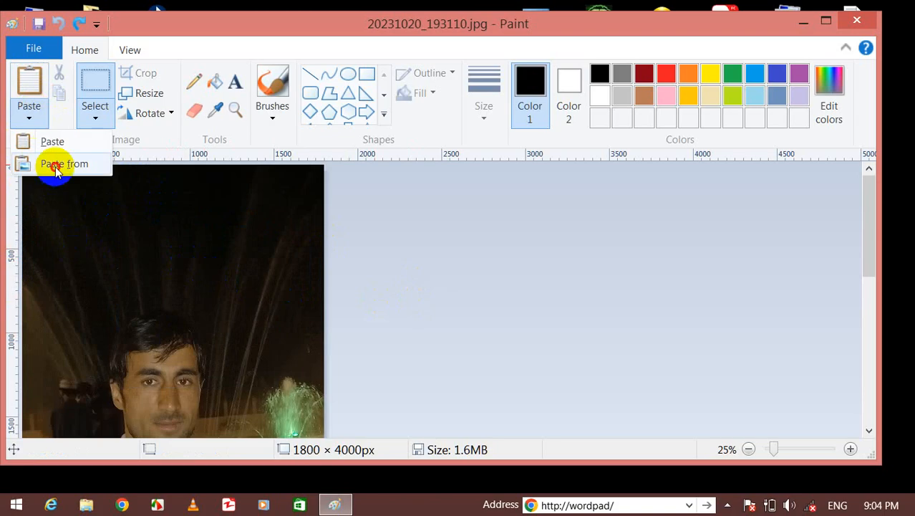
click(57, 164)
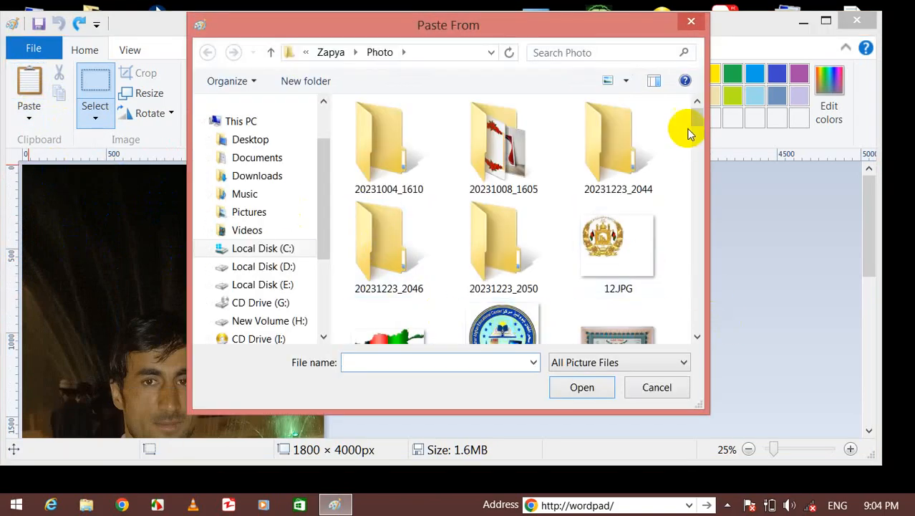
drag(695, 120, 707, 138)
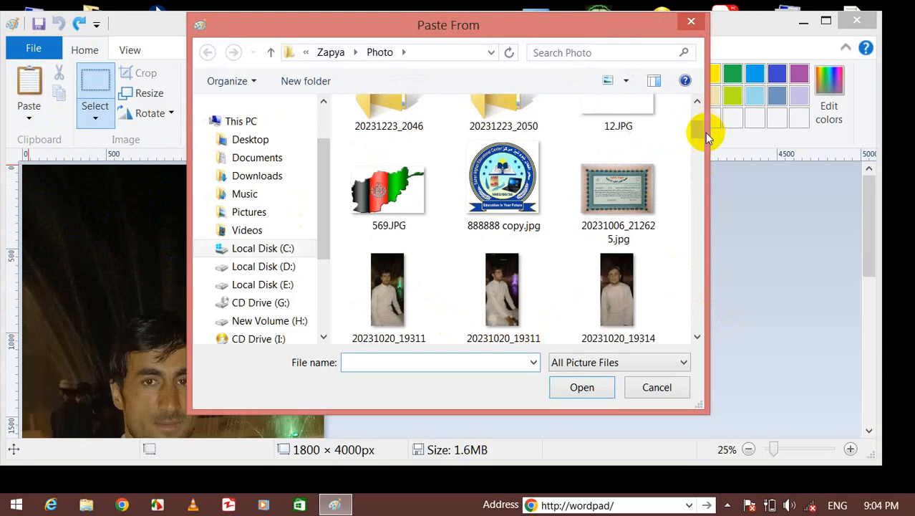
click(590, 266)
click(581, 385)
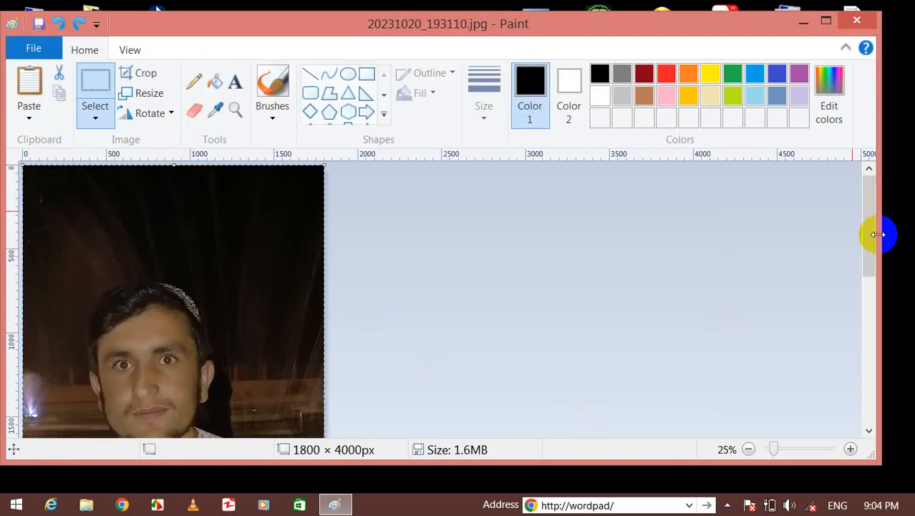
Drag the pasted photo aside to uncover the first man and the fountain.
drag(866, 237, 864, 272)
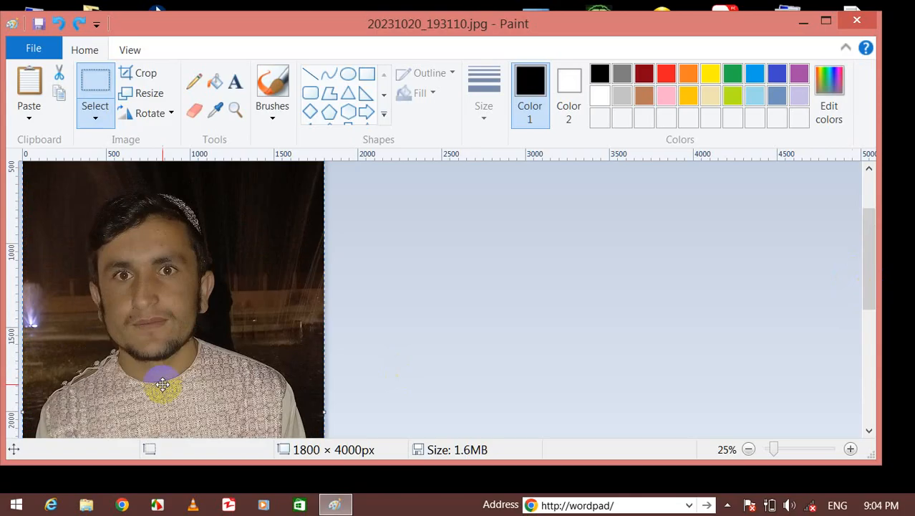
drag(151, 316, 65, 320)
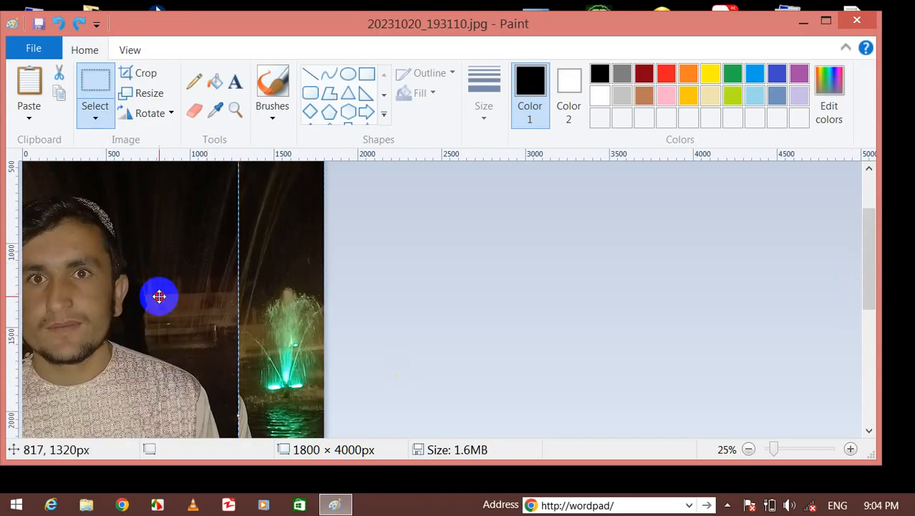
drag(159, 296, 164, 398)
drag(293, 214, 211, 229)
click(197, 219)
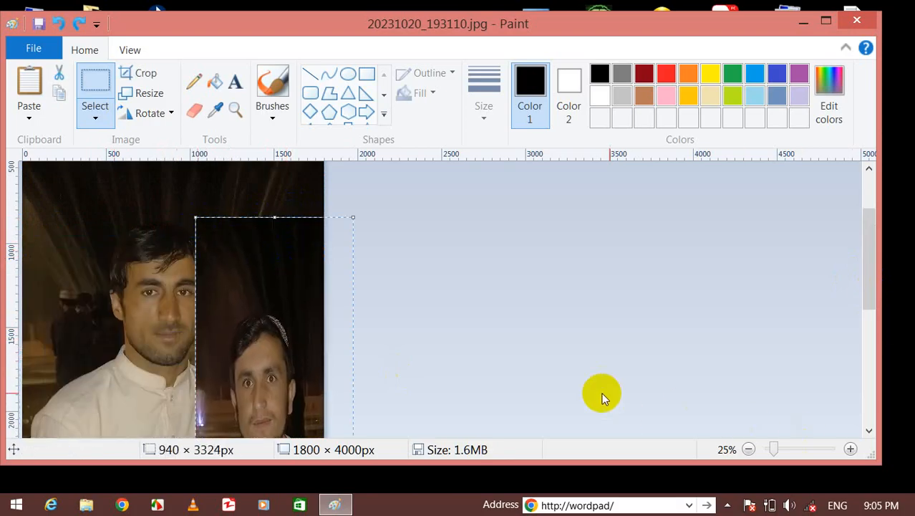
Resize the pasted photo to 740 × 544 px using its side and top handles, and raise it.
drag(869, 222, 879, 352)
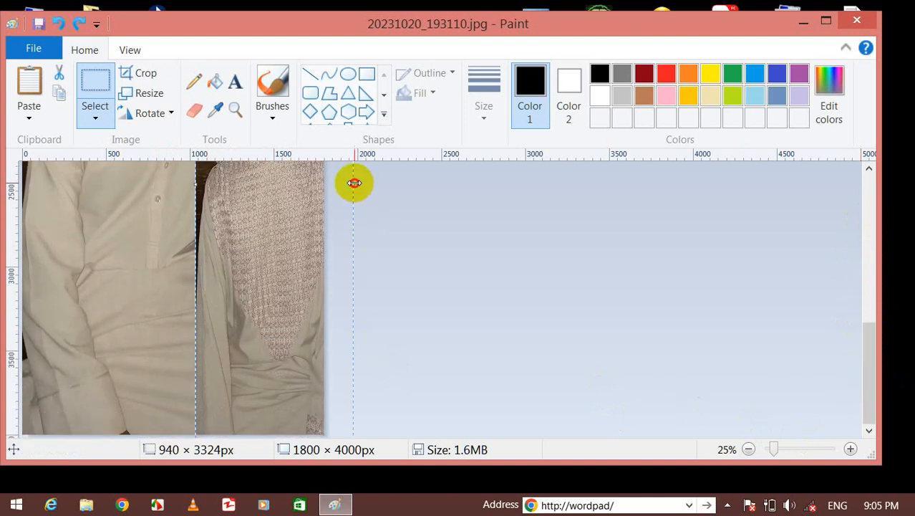
drag(354, 183, 324, 193)
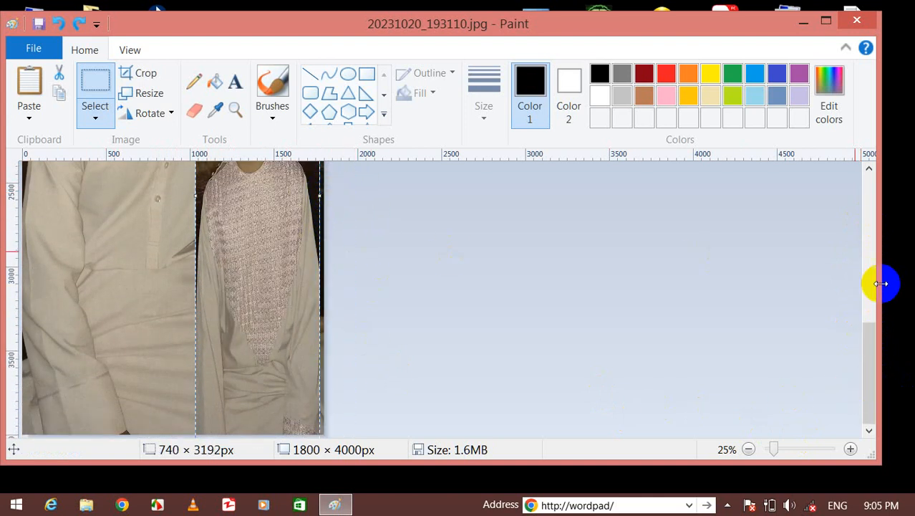
drag(858, 351, 867, 262)
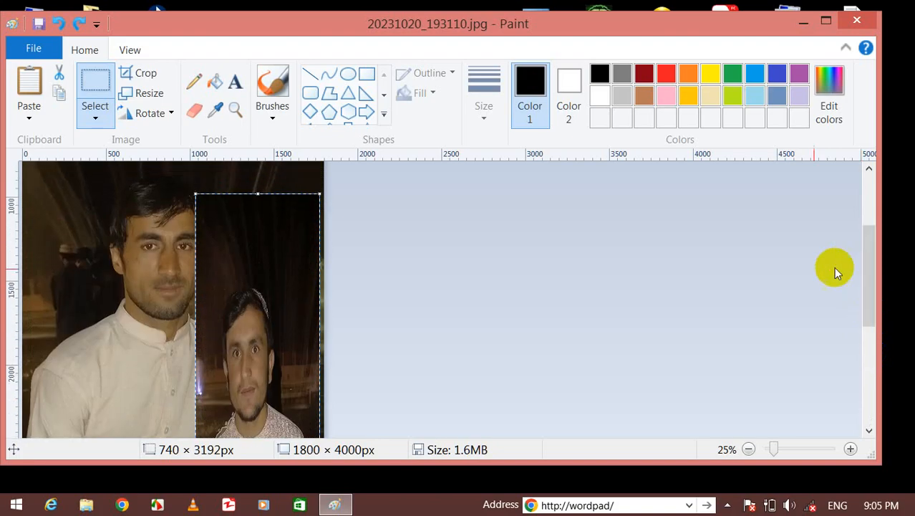
click(282, 198)
click(258, 194)
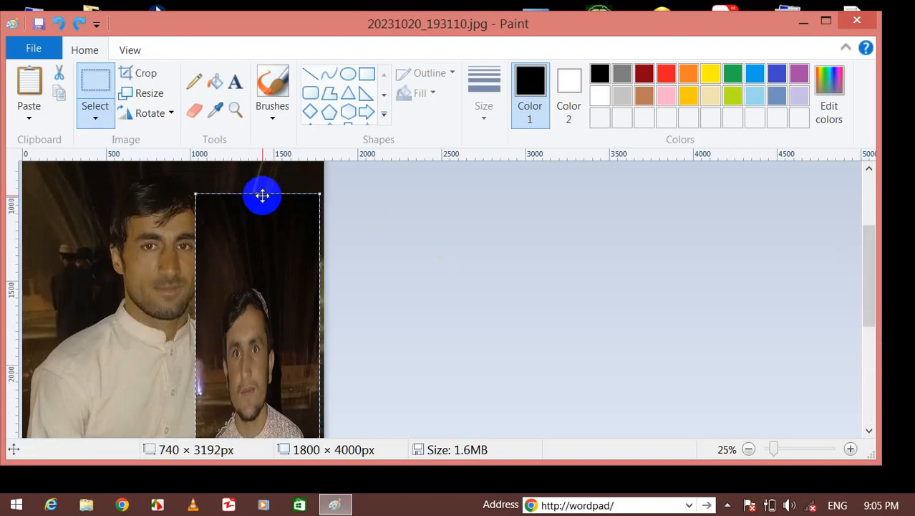
drag(260, 192, 263, 355)
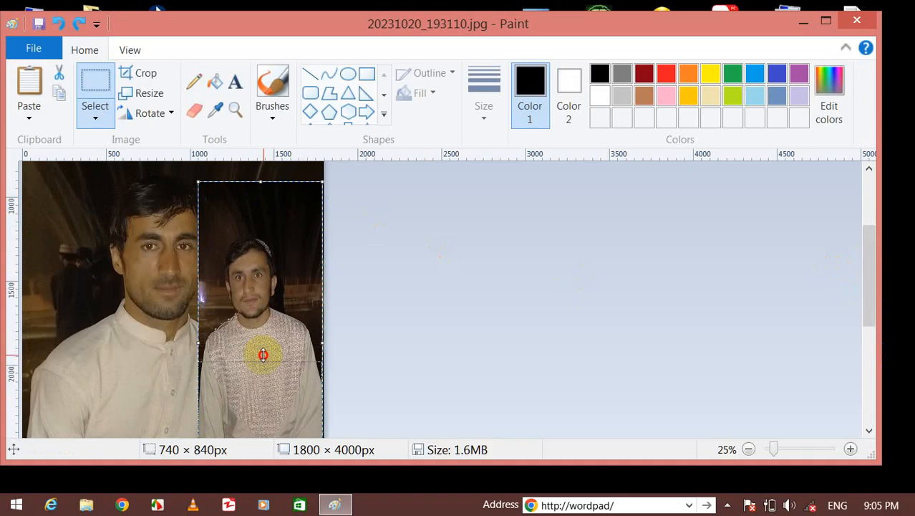
drag(261, 412, 265, 210)
Move the inset to the photo's left edge, stretch it taller, and commit it to the canvas.
drag(210, 243, 66, 307)
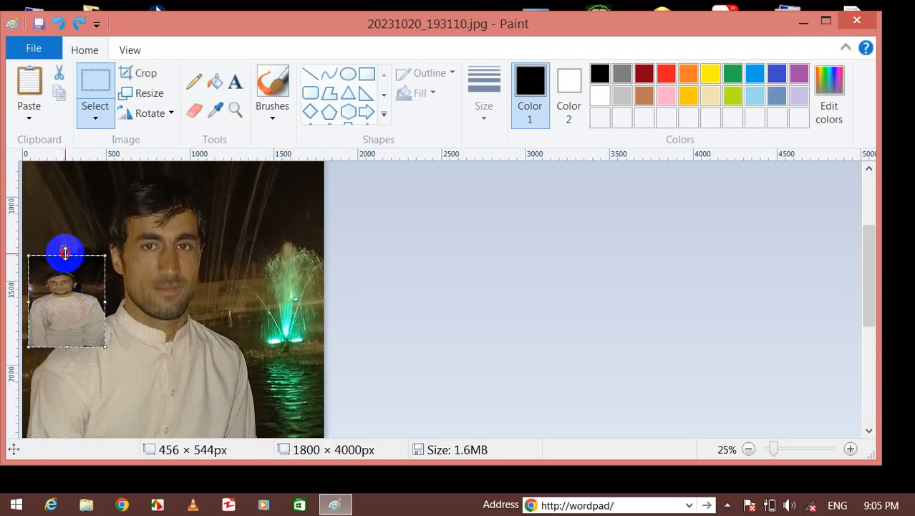
drag(65, 253, 55, 213)
click(224, 284)
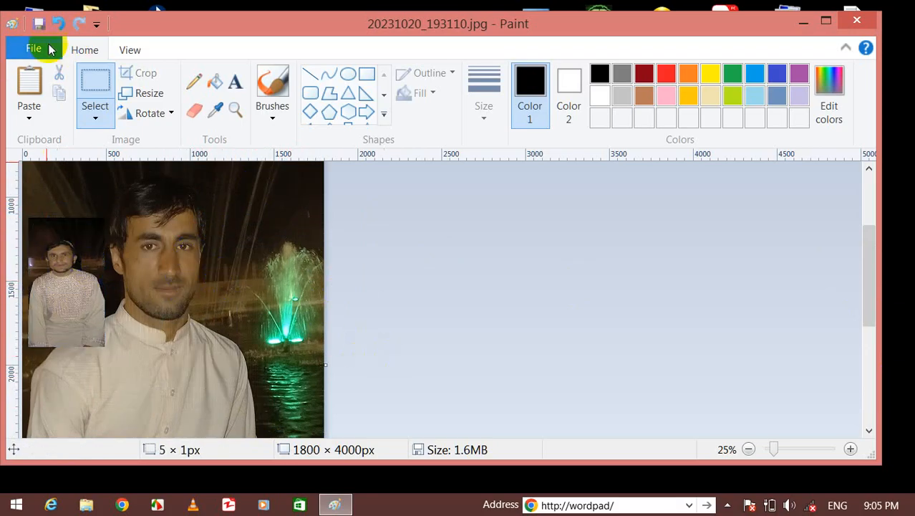
Free-form select the man's face and delete it to a white patch.
click(91, 116)
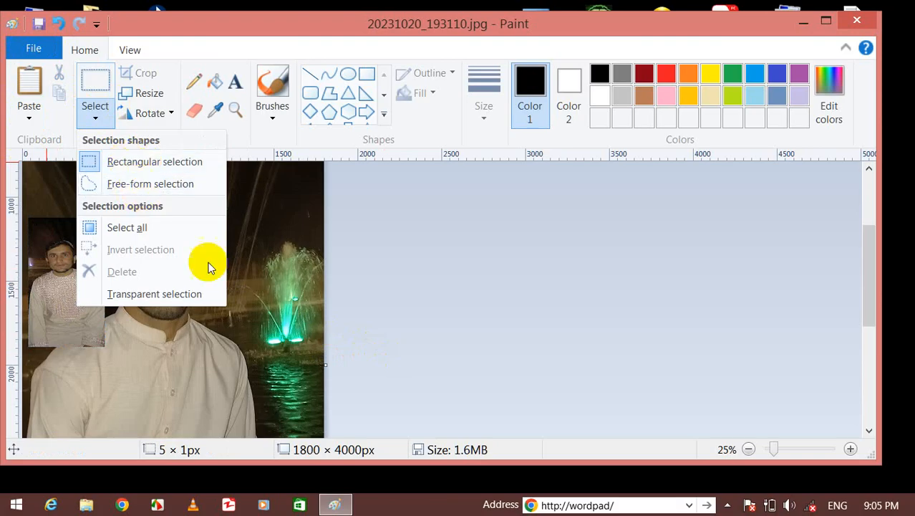
click(257, 282)
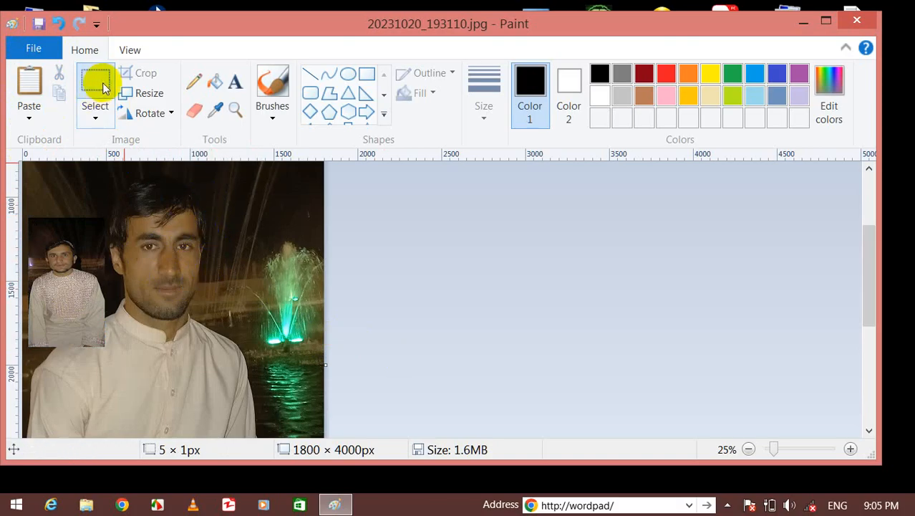
click(91, 107)
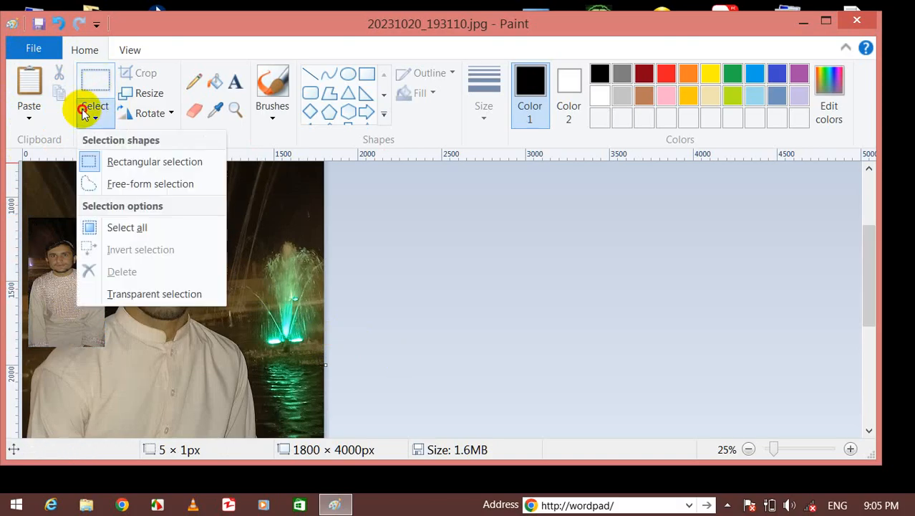
click(164, 185)
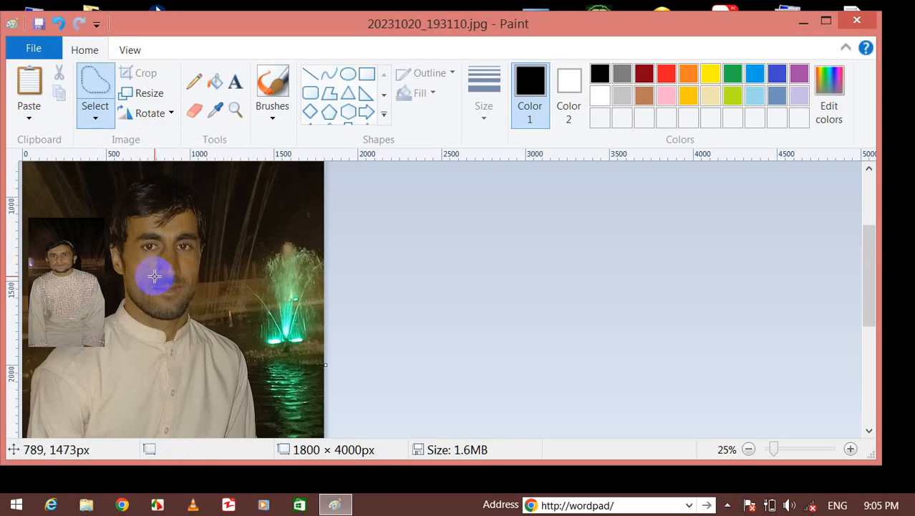
mouse_move(154, 275)
mouse_down()
mouse_move(185, 282)
mouse_move(184, 252)
mouse_move(202, 248)
mouse_move(187, 217)
mouse_move(128, 221)
mouse_move(128, 255)
mouse_move(152, 253)
mouse_move(160, 275)
mouse_up()
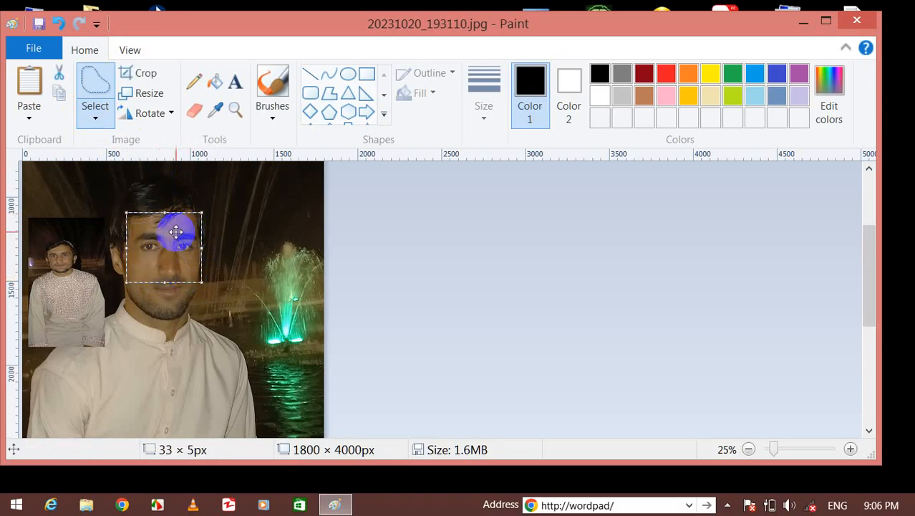
key(Delete)
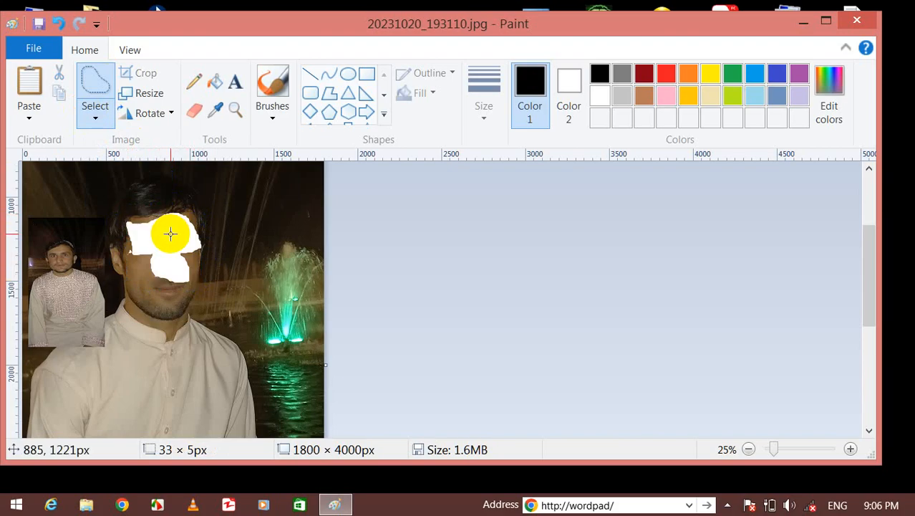
Paste the face over the blank patch, then undo with Ctrl+Z back to the original photo.
click(23, 82)
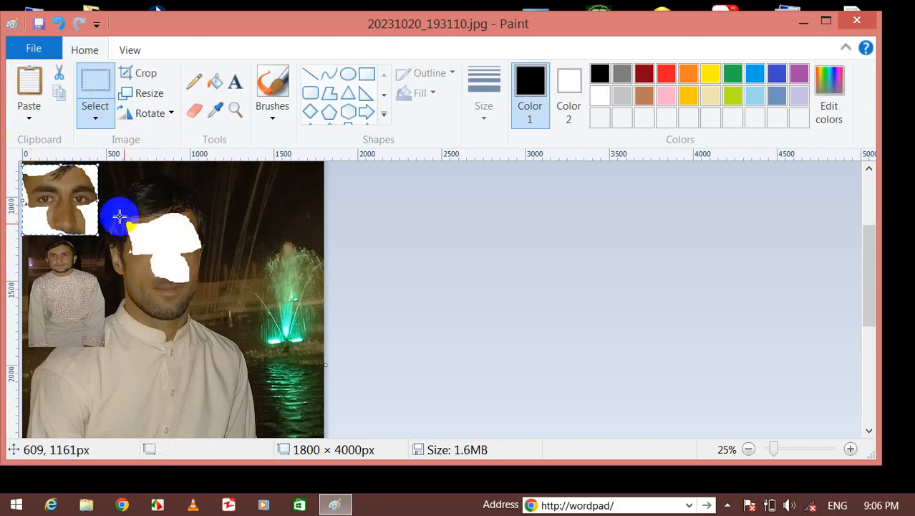
drag(46, 204, 155, 238)
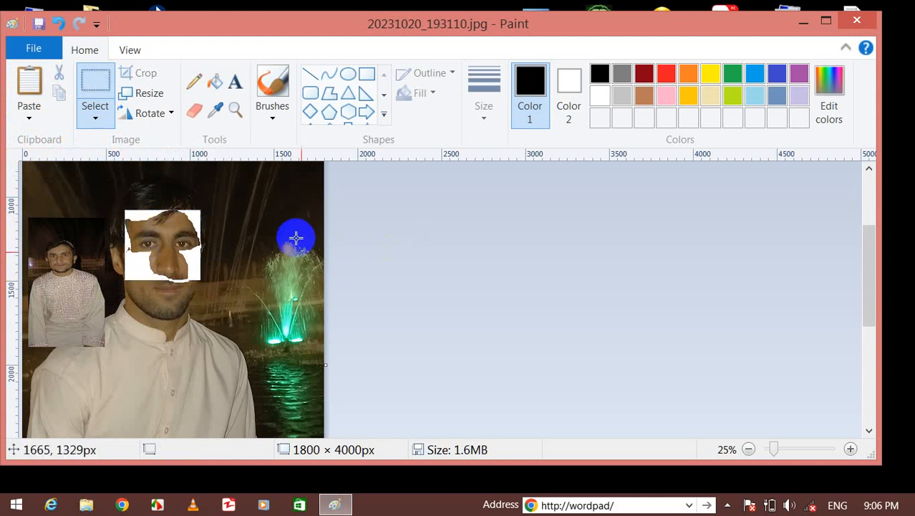
key(ctrl+z)
key(ctrl+z)
key(ctrl+z)
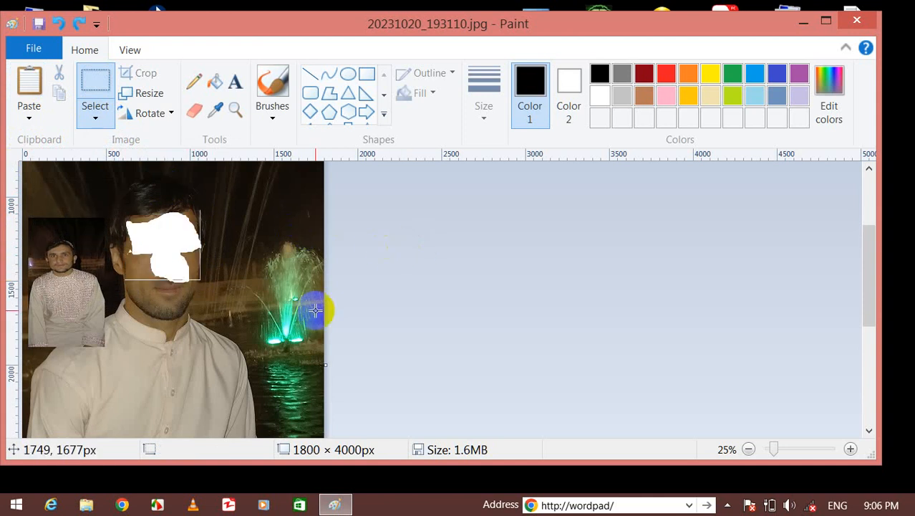
Select all, invert the selection, then pick the Text tool (A).
click(94, 117)
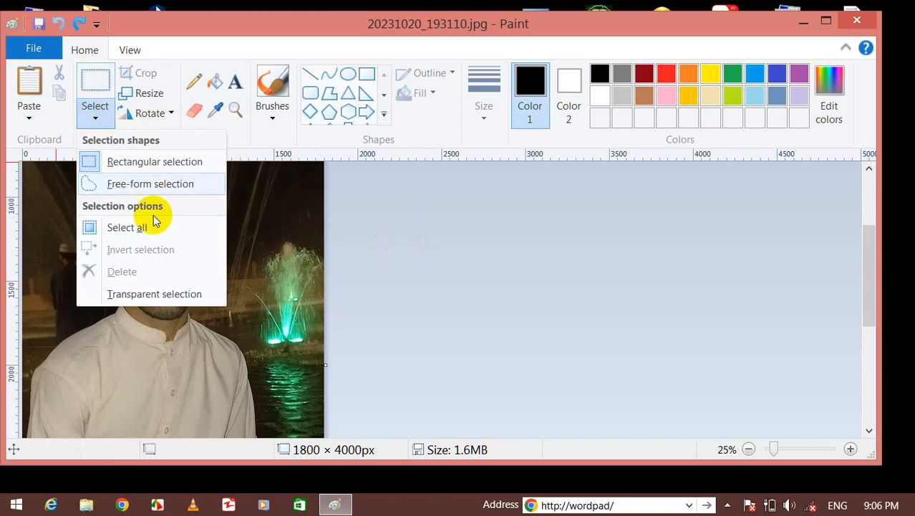
click(119, 228)
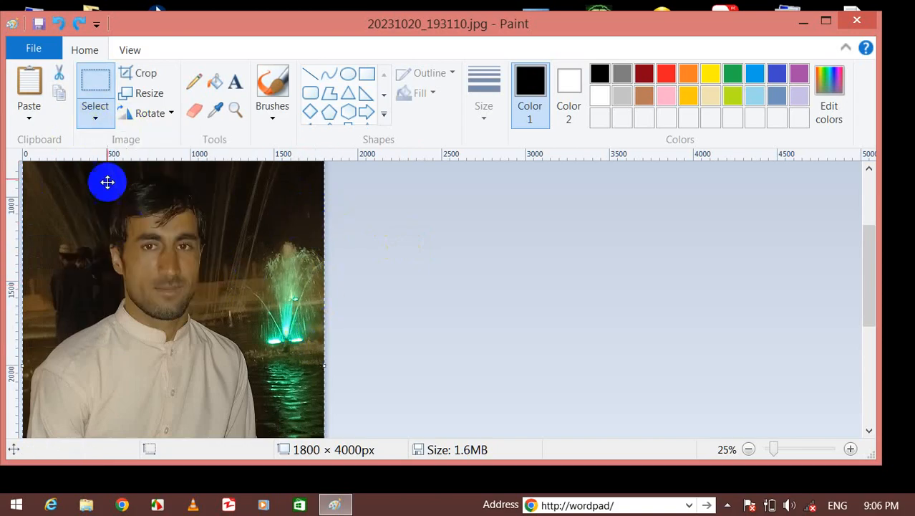
click(97, 116)
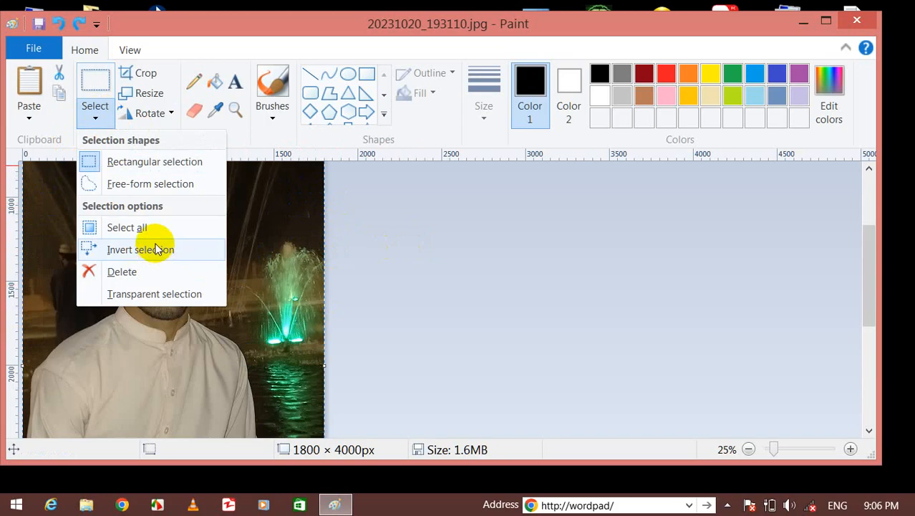
click(155, 250)
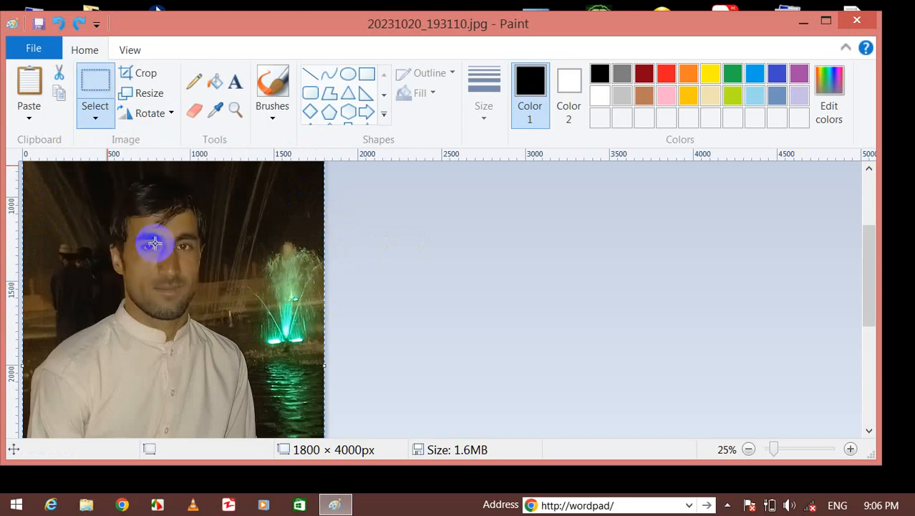
click(95, 114)
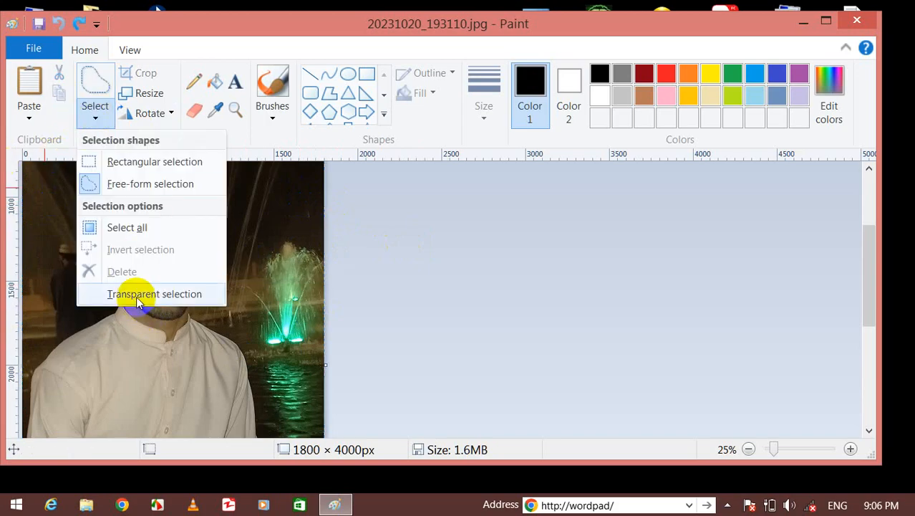
click(240, 205)
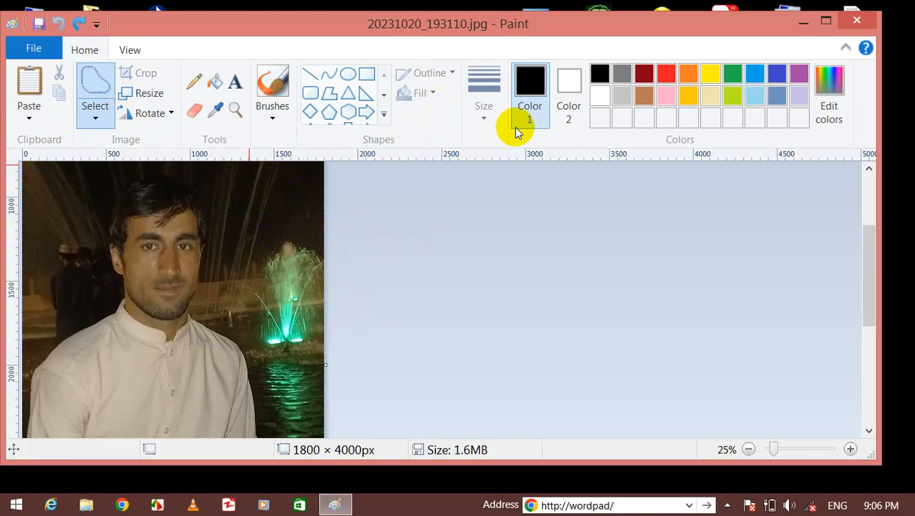
click(235, 80)
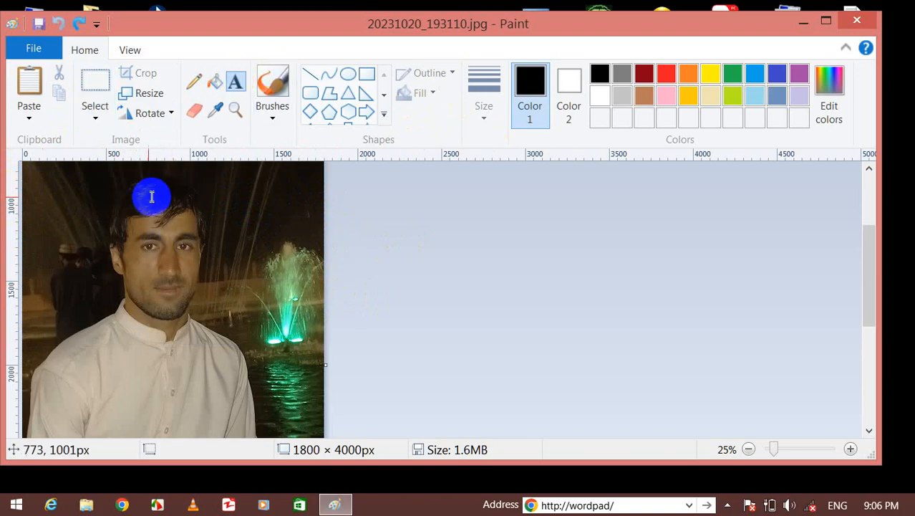
Place a text box near the photo's top-left and toggle Transparent selection.
click(77, 200)
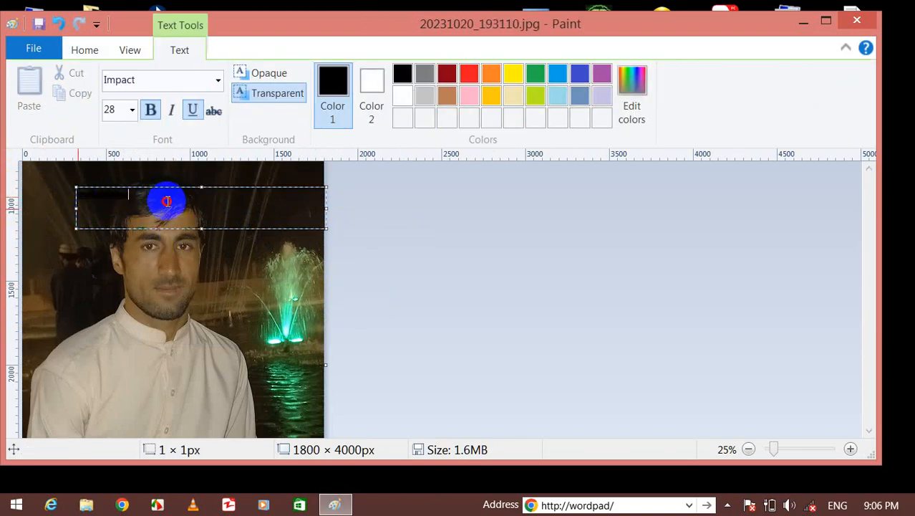
drag(167, 202, 76, 189)
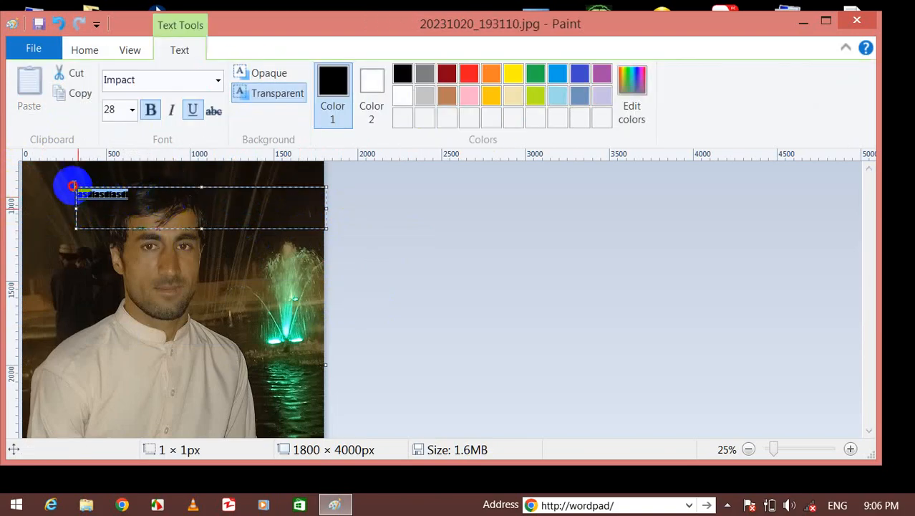
click(82, 52)
click(93, 116)
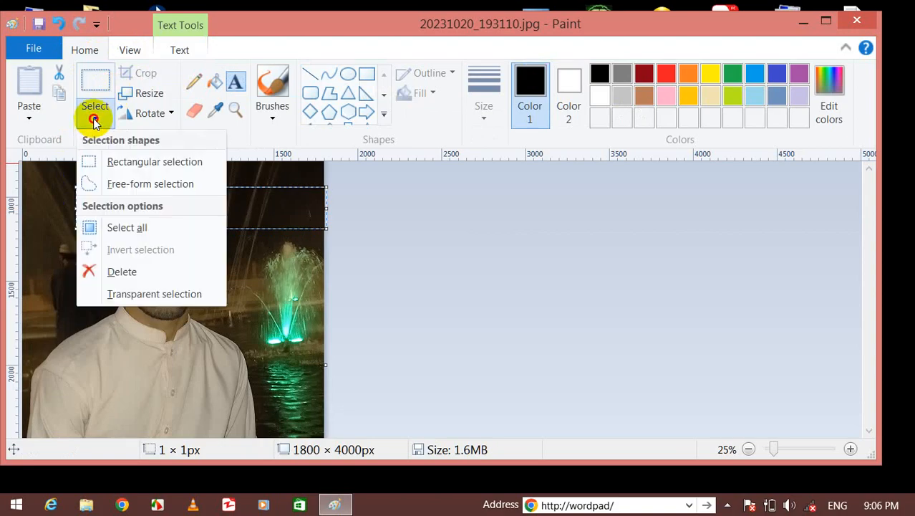
click(111, 306)
Add a text box on the top white strip with orange as Color 2, toggling Transparent selection.
click(160, 251)
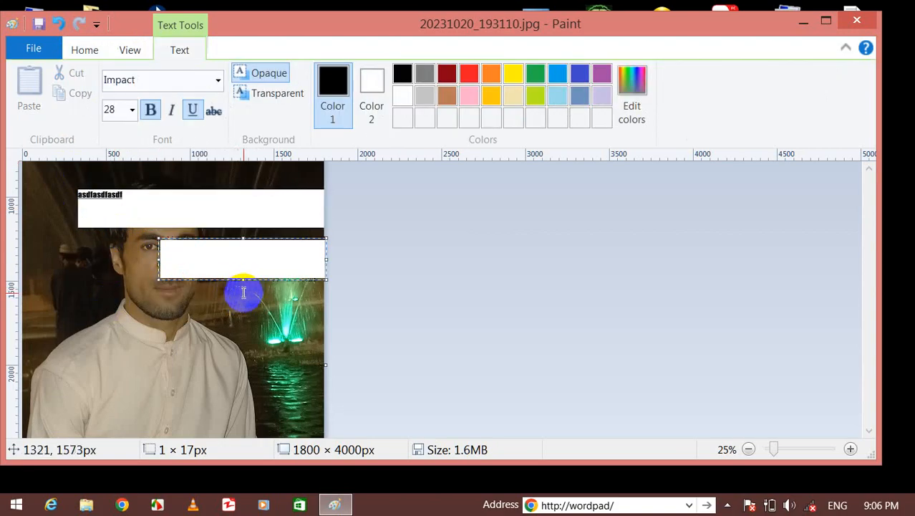
click(168, 199)
click(170, 206)
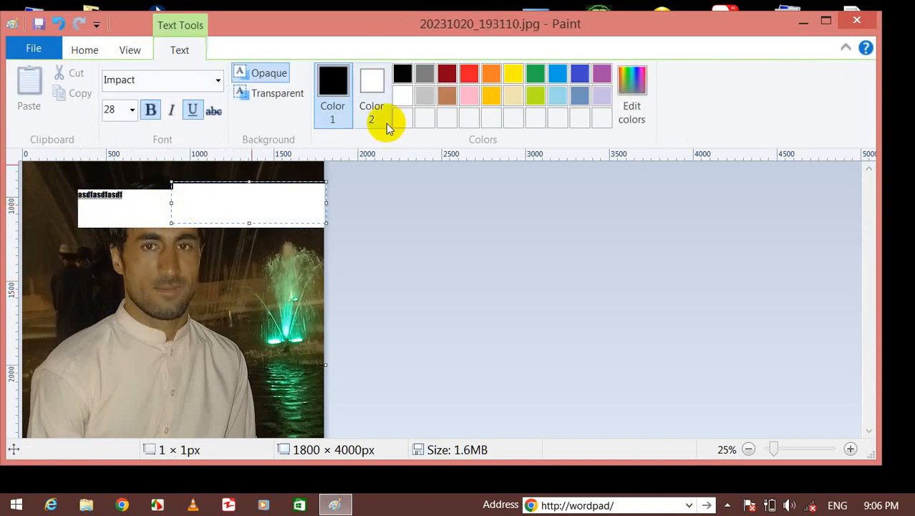
click(359, 74)
click(491, 74)
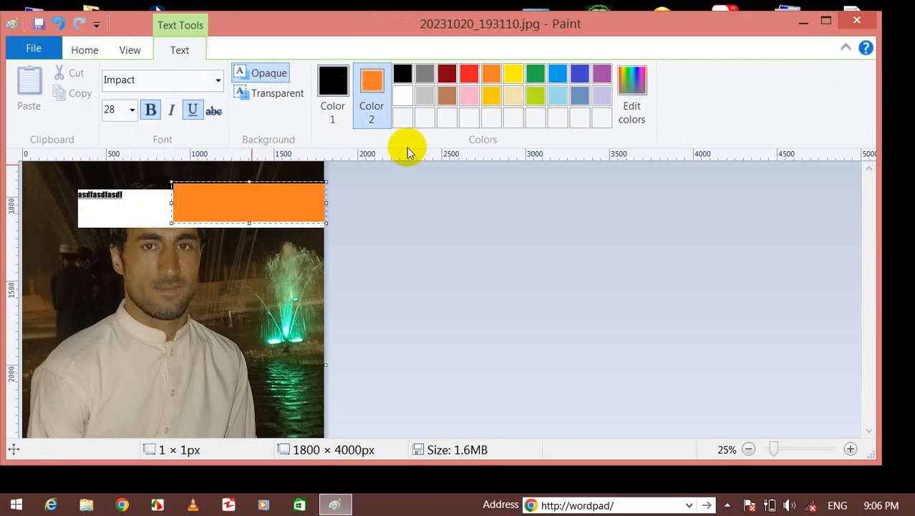
click(78, 49)
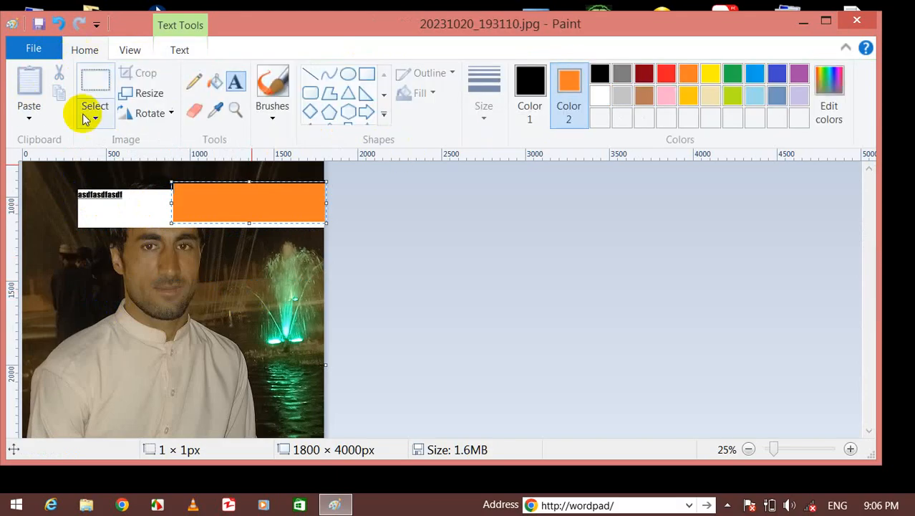
click(91, 111)
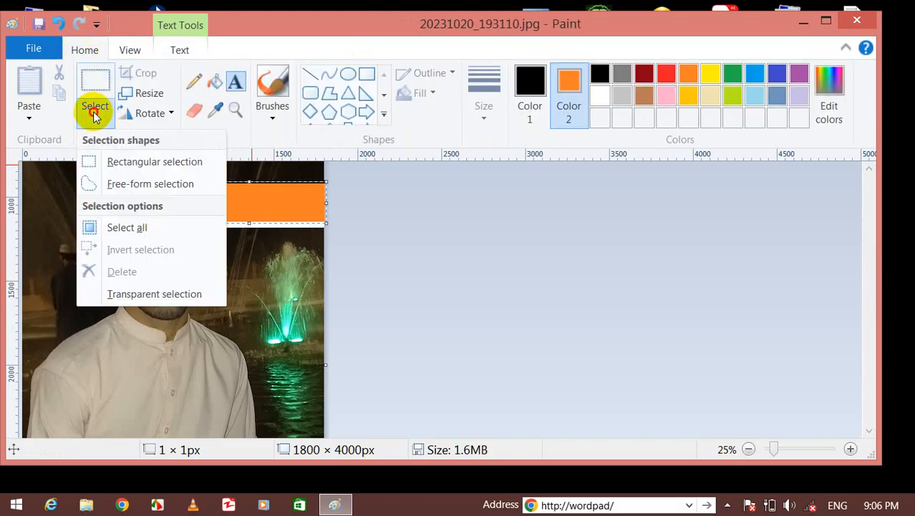
click(98, 289)
click(188, 279)
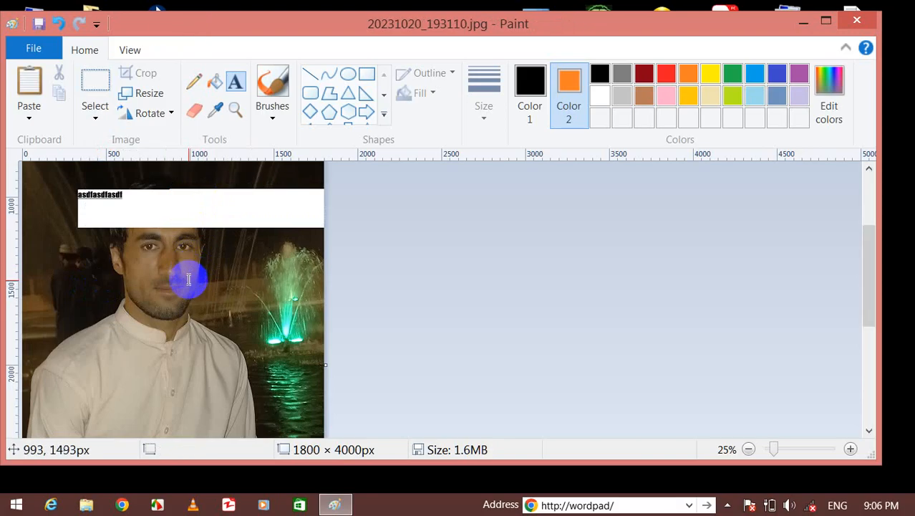
Add another text box over the man's face, shift it left, and open the File menu.
click(188, 280)
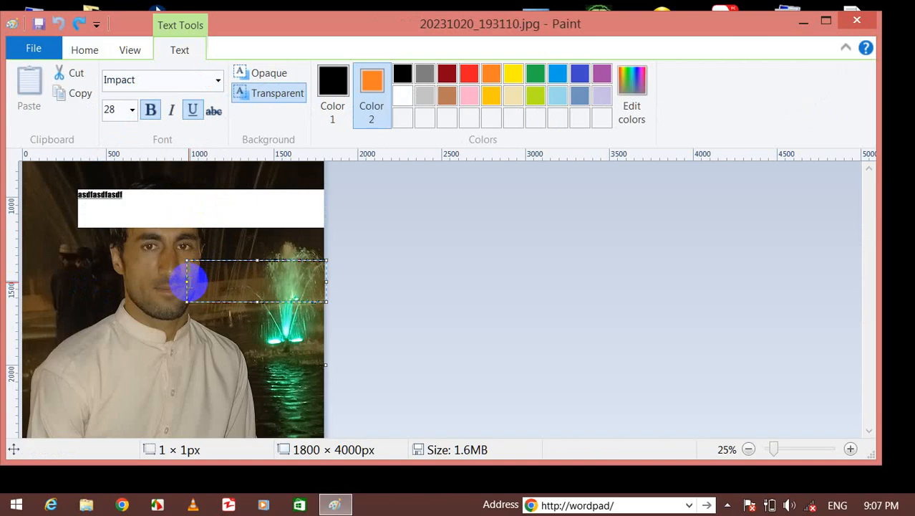
drag(171, 282, 138, 289)
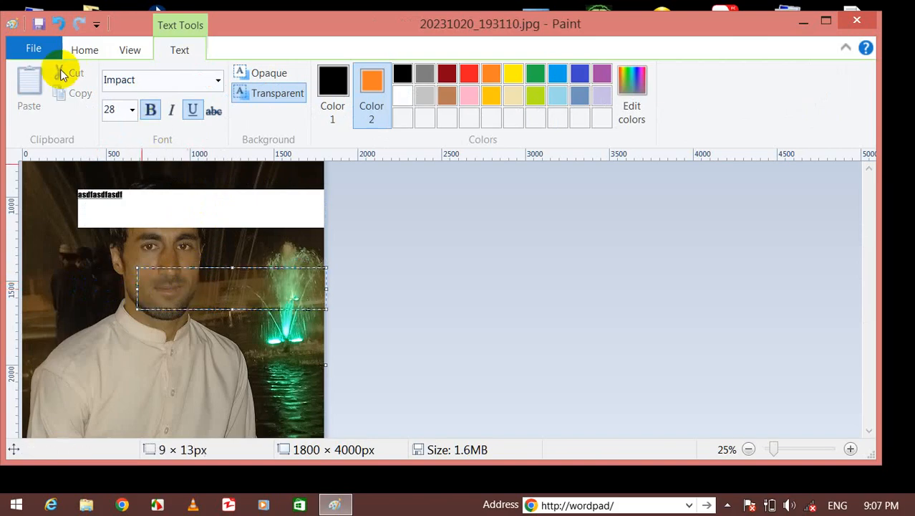
click(84, 50)
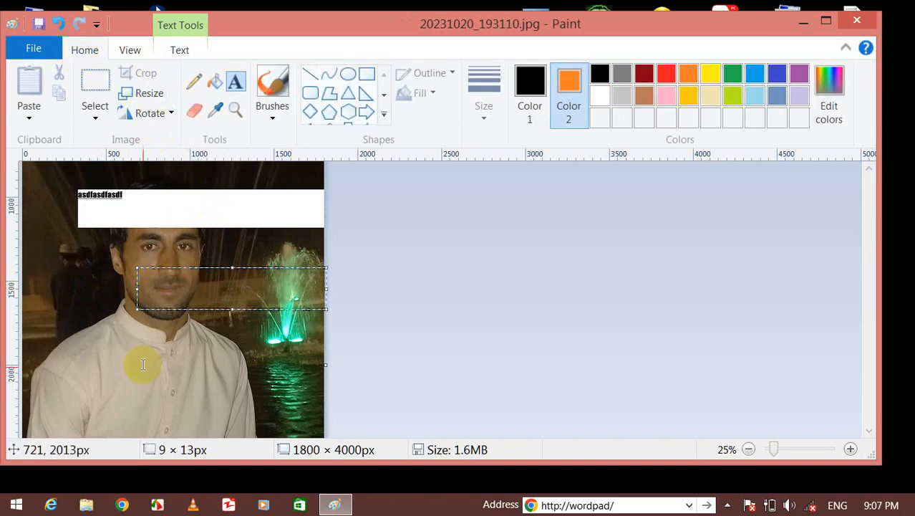
click(26, 51)
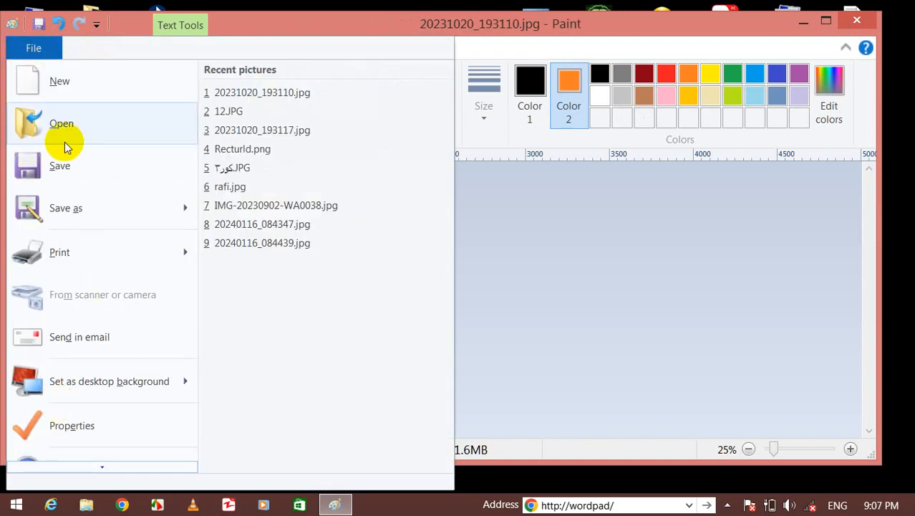
Start a new picture without saving the photo and enlarge the canvas to 782 × 370 px.
click(57, 83)
click(501, 259)
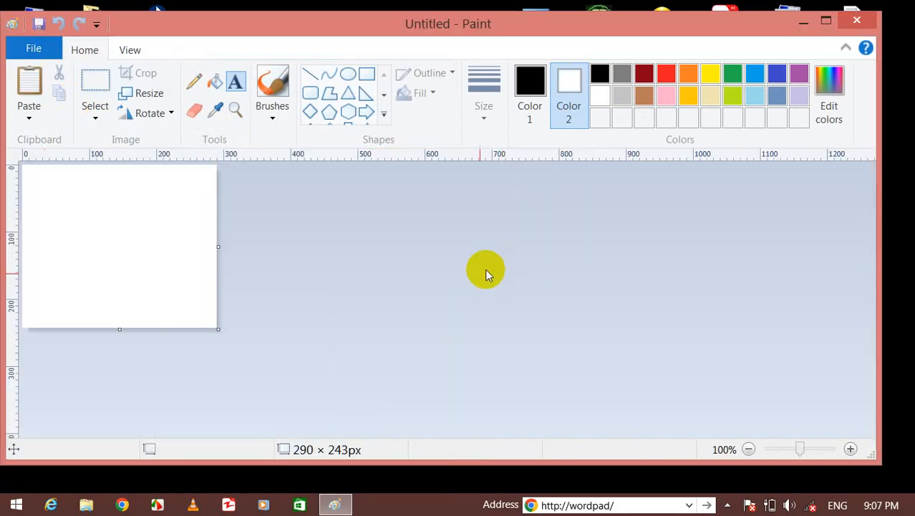
drag(218, 331, 548, 414)
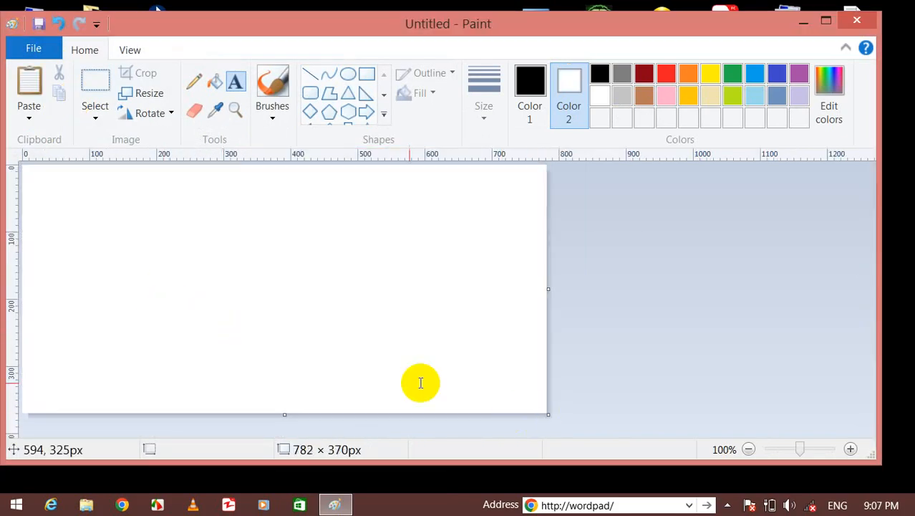
click(90, 116)
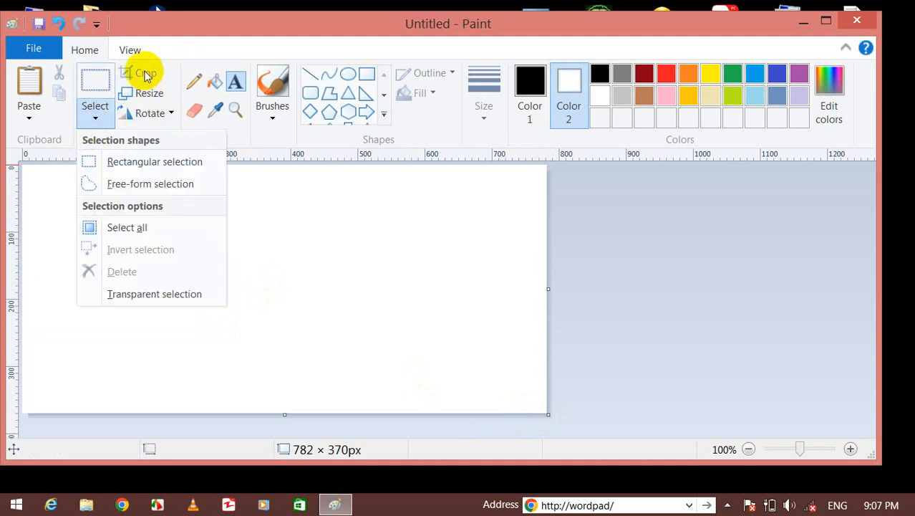
click(354, 82)
drag(122, 224, 389, 342)
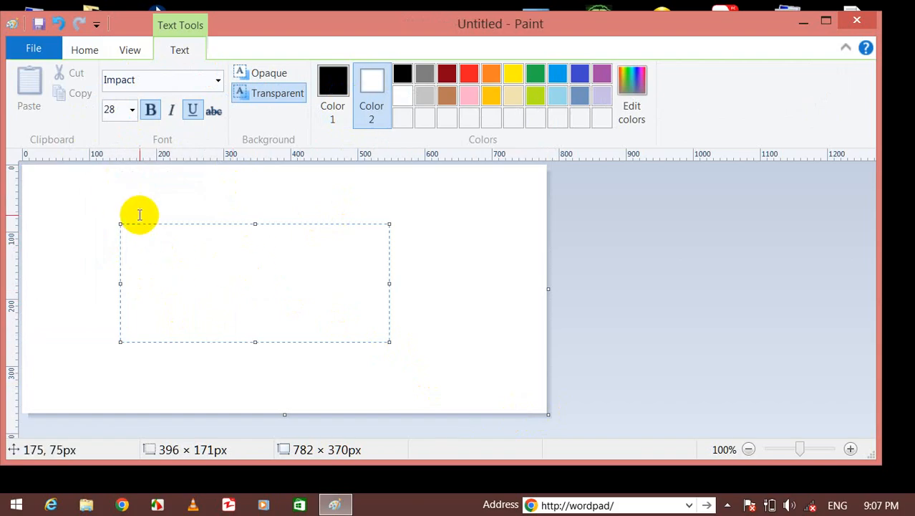
click(124, 198)
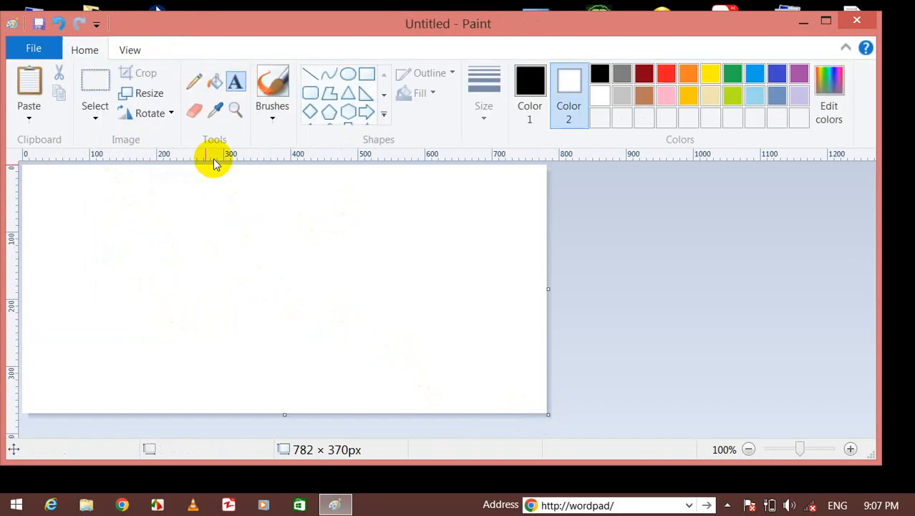
Draw a wide rectangle and skew it 10 degrees horizontally into a parallelogram.
click(363, 75)
mouse_move(89, 256)
mouse_down()
mouse_move(400, 345)
mouse_move(452, 351)
mouse_move(429, 365)
mouse_up()
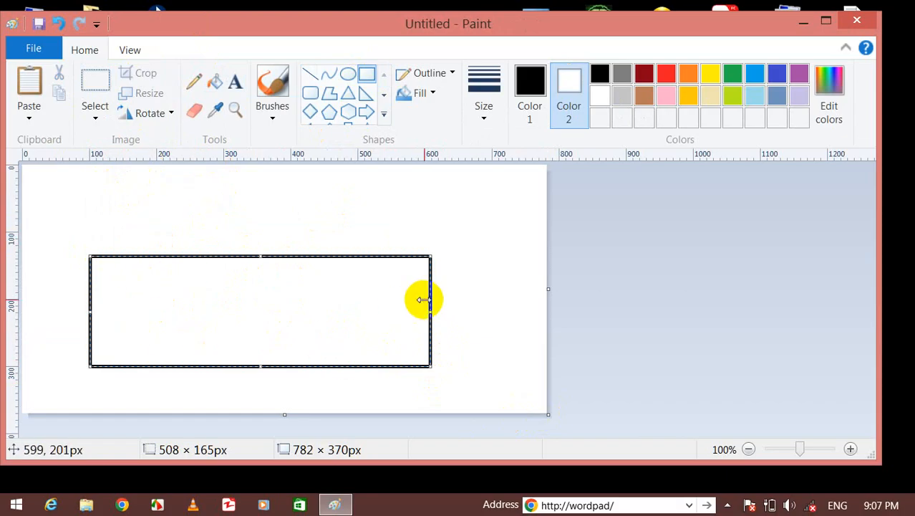
click(178, 209)
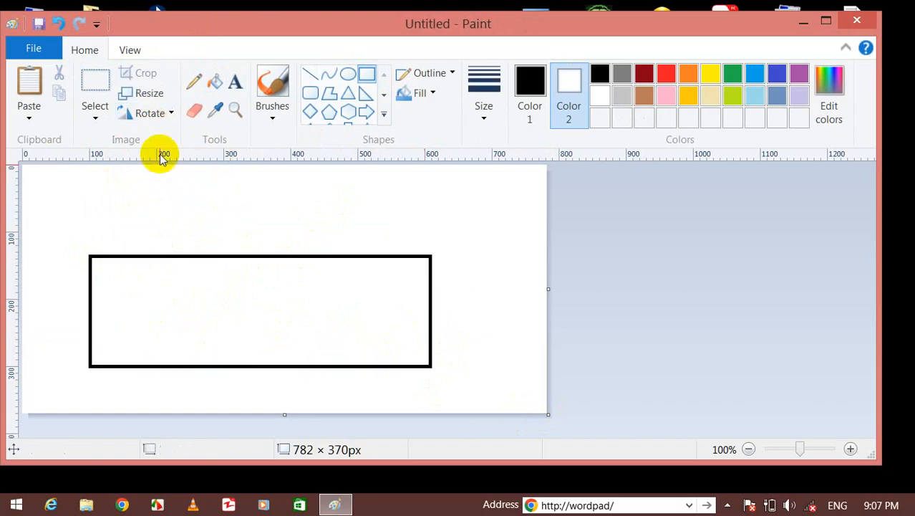
click(149, 97)
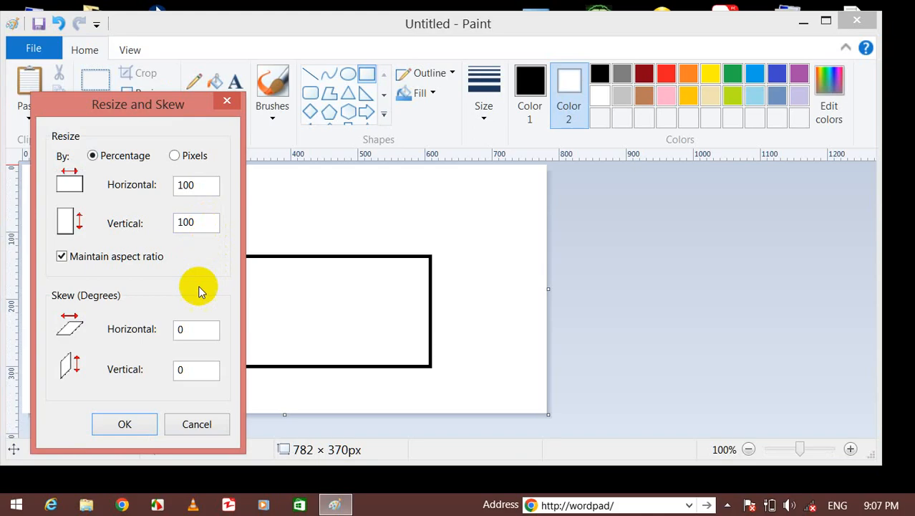
double_click(176, 333)
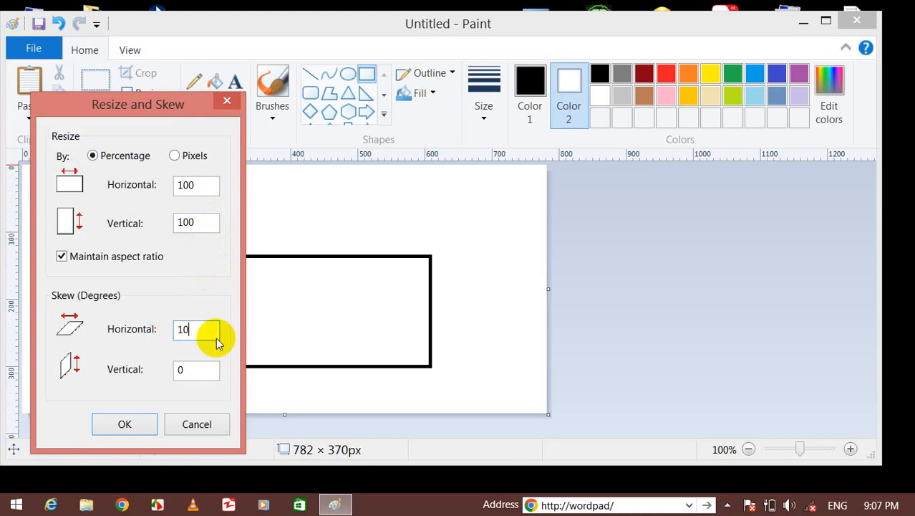
click(126, 424)
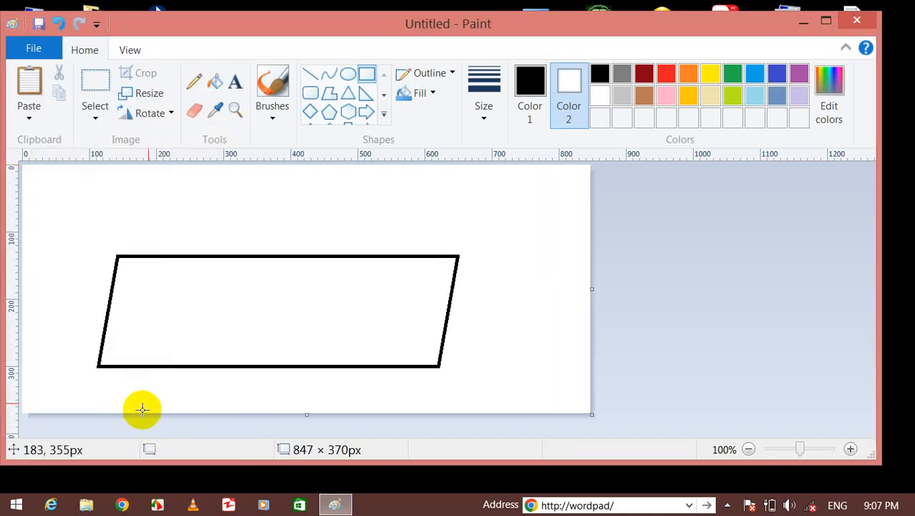
click(310, 74)
Draw vertical legs from the parallelogram's corners to the canvas bottom, plus a small box above the top.
drag(102, 368, 106, 425)
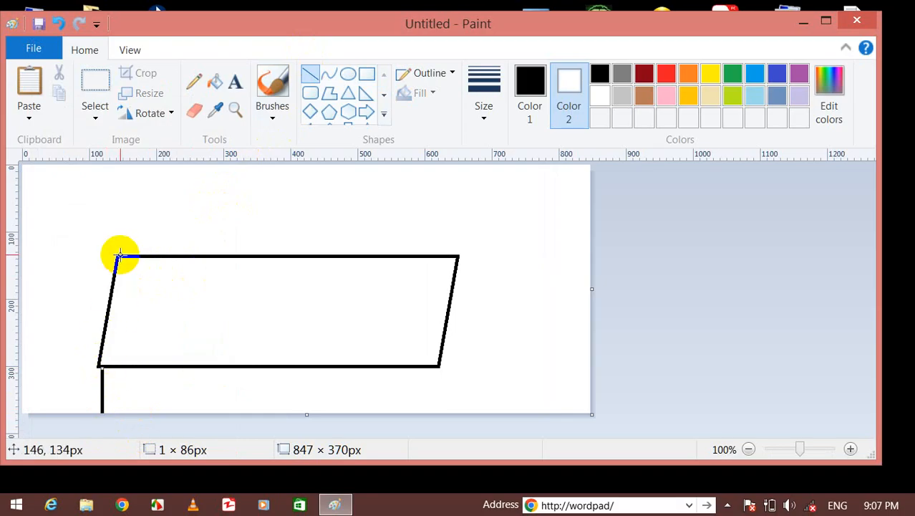
drag(119, 254, 141, 412)
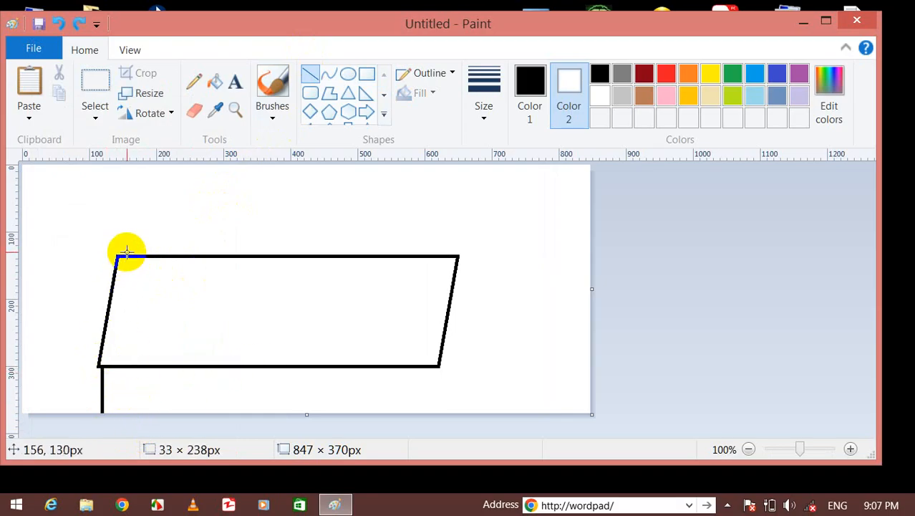
drag(126, 253, 126, 345)
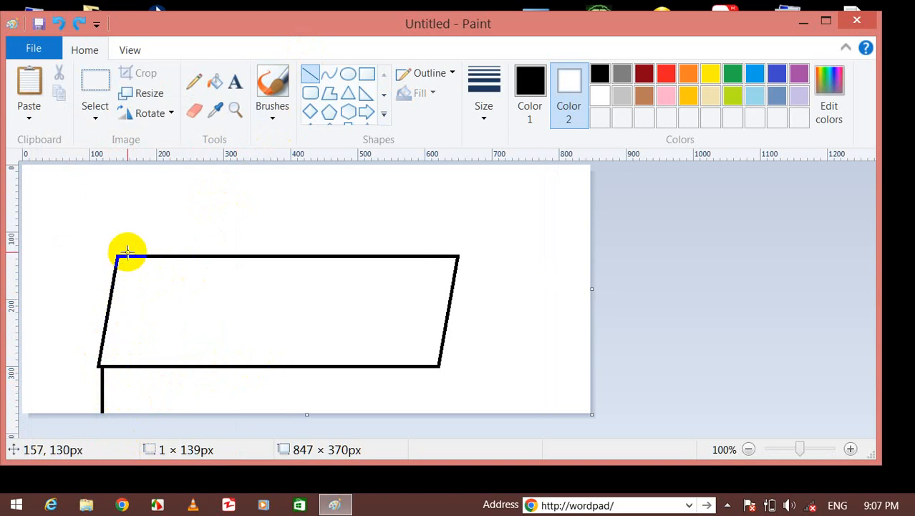
drag(118, 255, 132, 398)
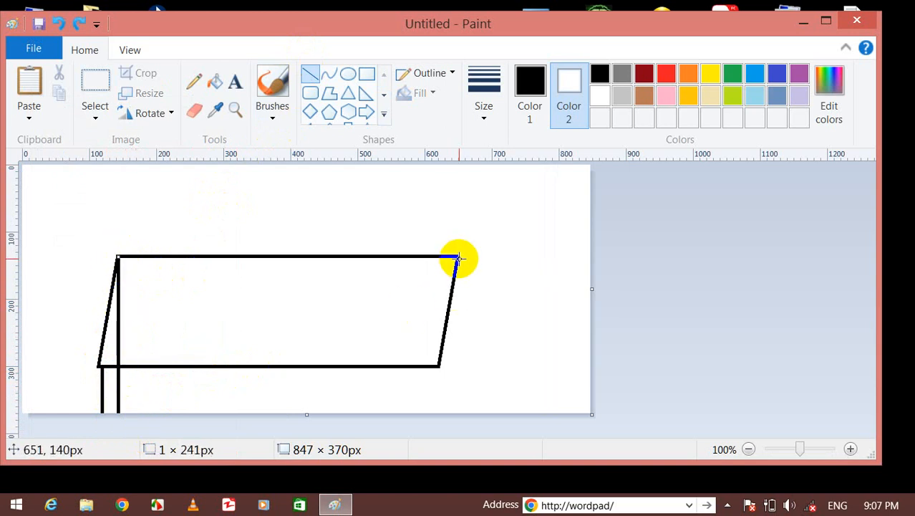
drag(458, 258, 459, 410)
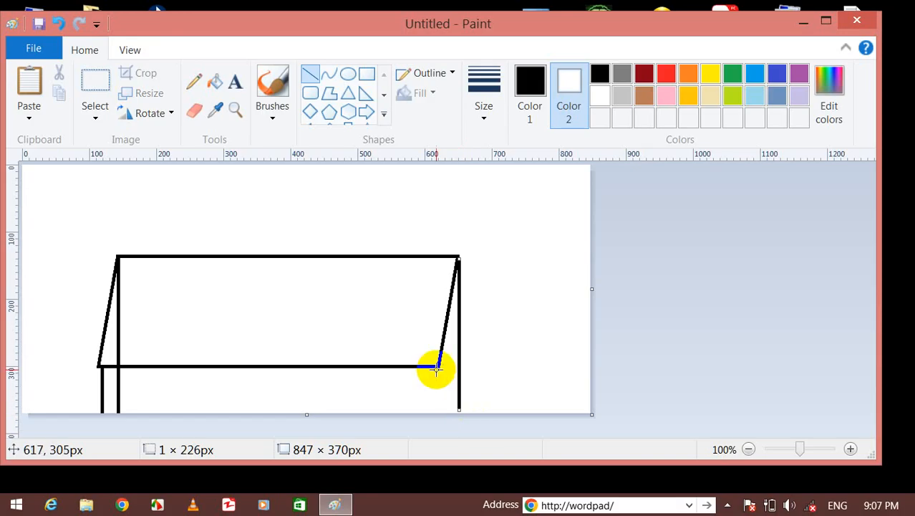
drag(436, 368, 449, 397)
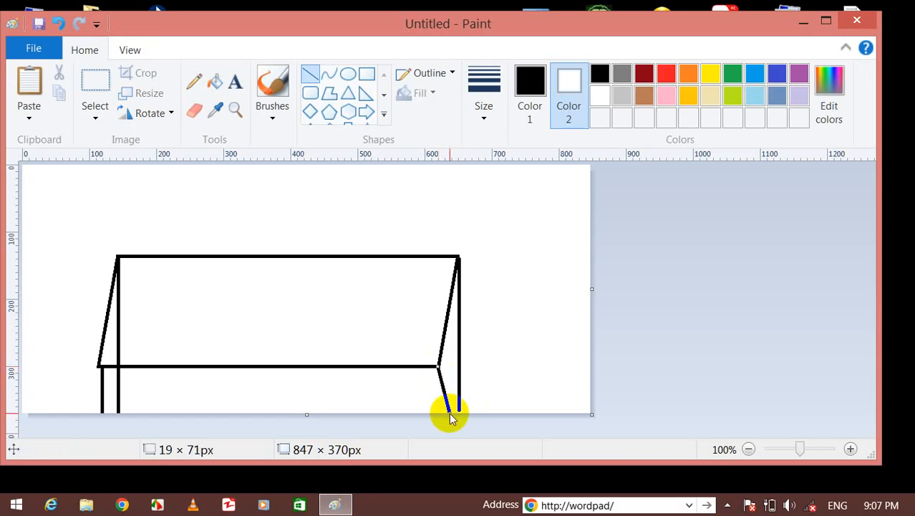
key(ctrl+z)
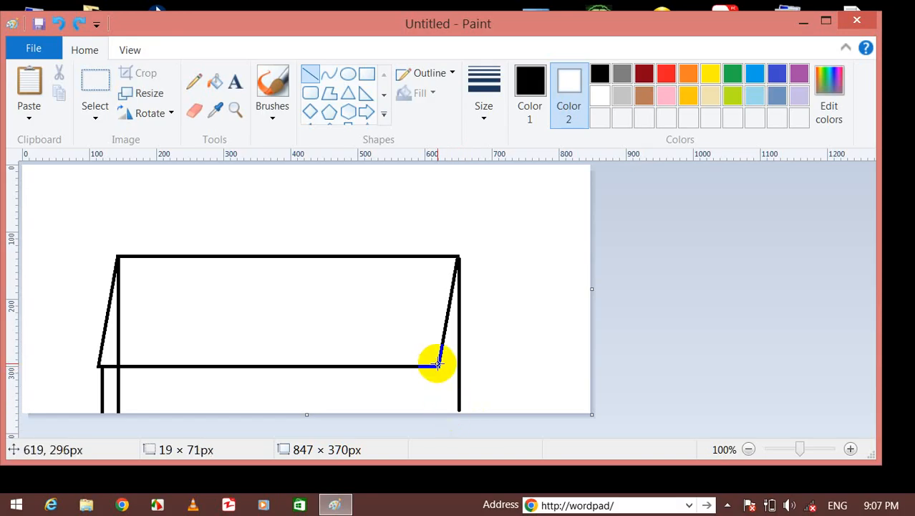
drag(437, 365, 437, 410)
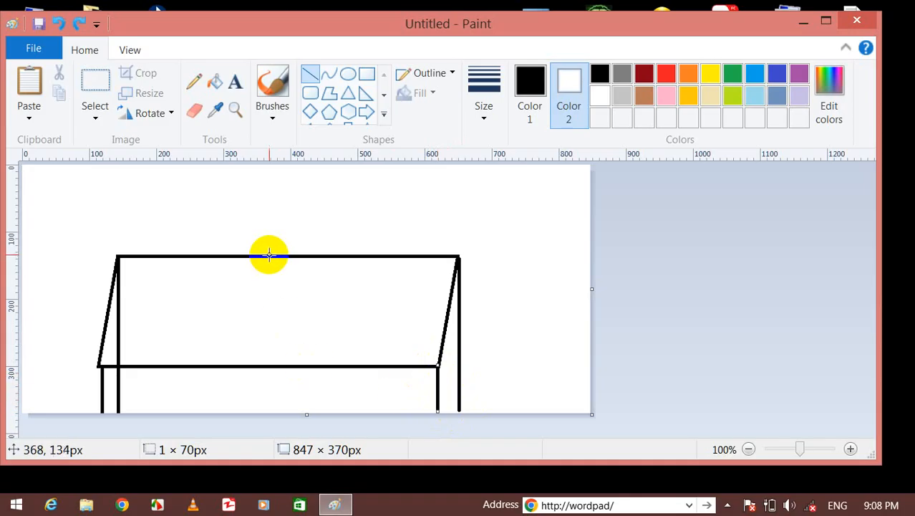
click(367, 76)
mouse_move(262, 193)
mouse_down()
mouse_move(310, 247)
mouse_move(338, 227)
mouse_up()
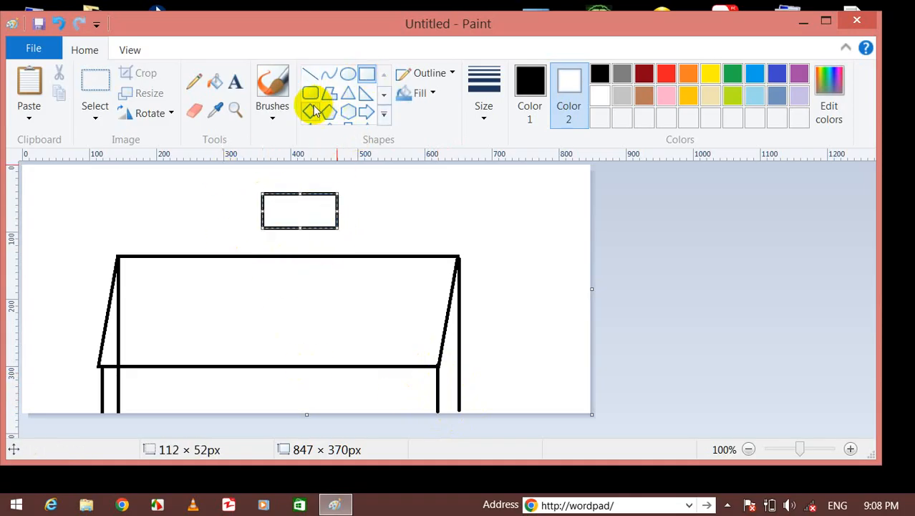
Draw a small triangle stand under the box and another triangle on the right of the table top.
click(346, 96)
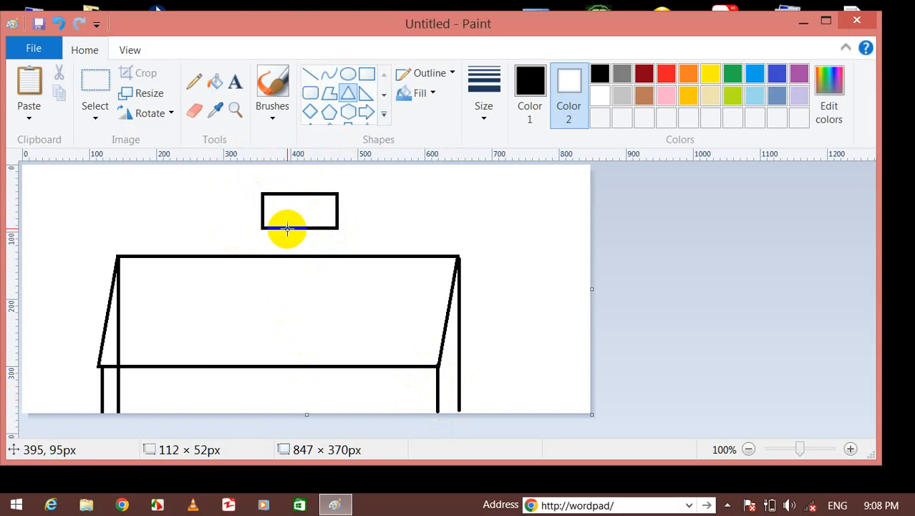
drag(286, 228, 308, 258)
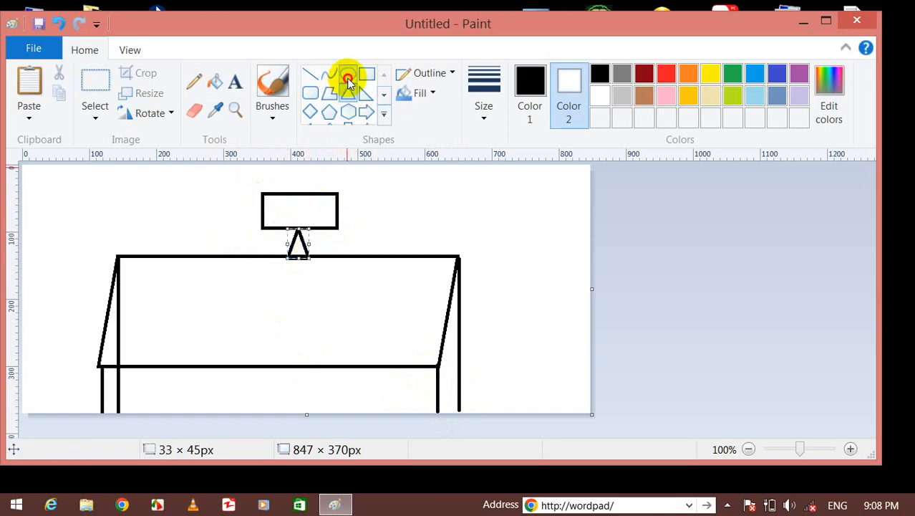
drag(380, 219, 435, 255)
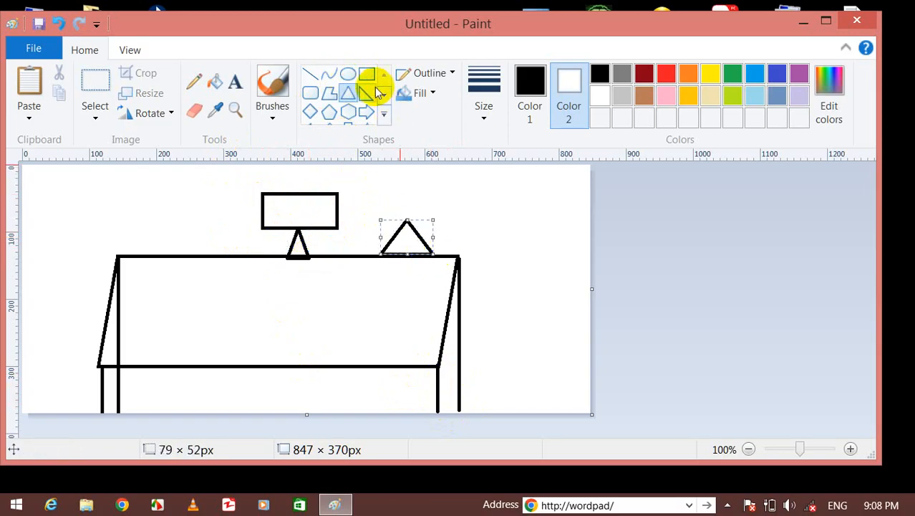
click(238, 333)
Add a large triangle and tall rectangle at the front edge, plus a small box on top; undo a stray rectangle.
drag(239, 334, 323, 403)
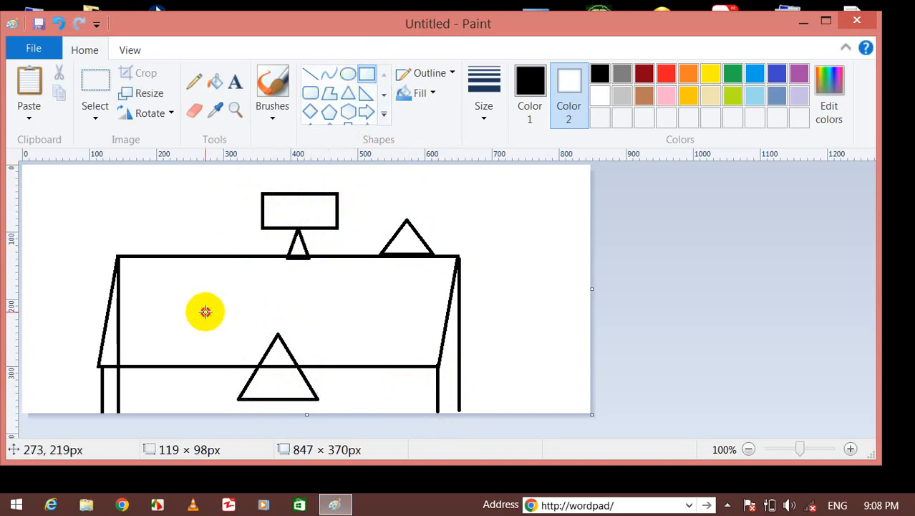
drag(205, 312, 260, 389)
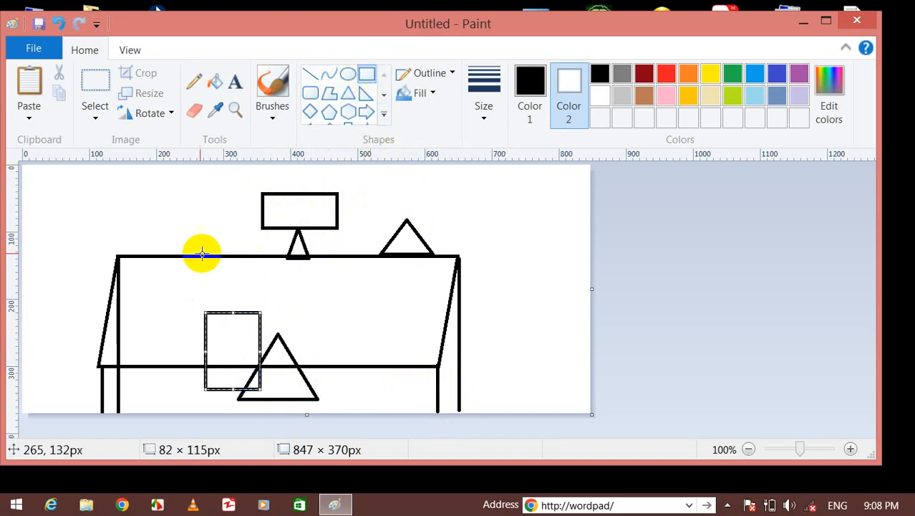
drag(161, 238, 219, 266)
click(506, 239)
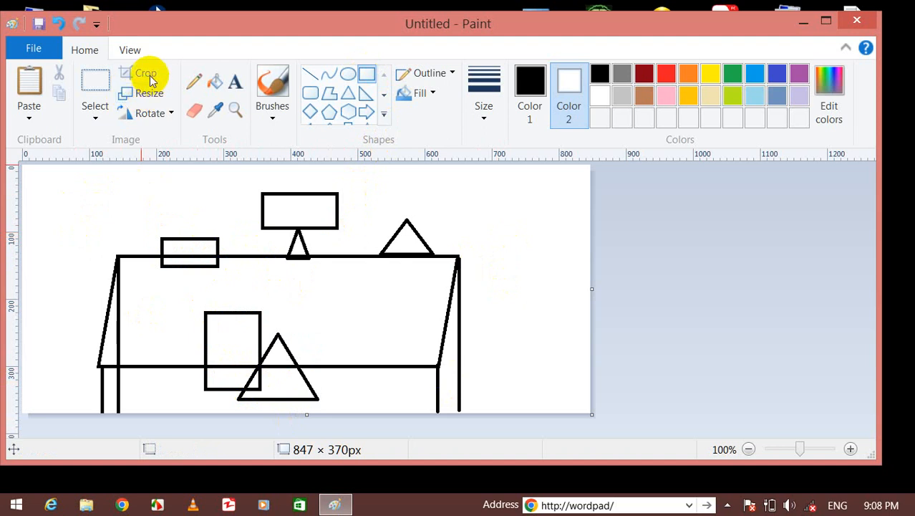
drag(253, 175, 366, 224)
key(ctrl+z)
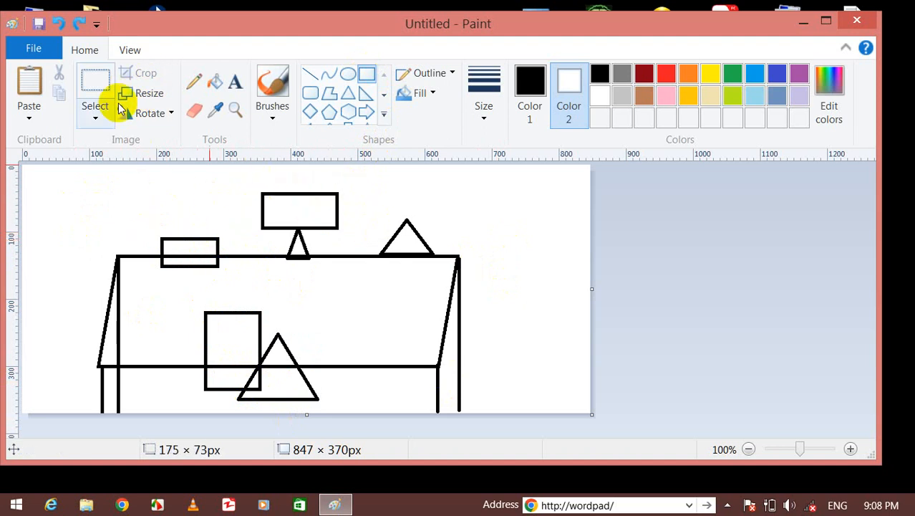
Trial-crop to the top box, undo it to restore 847 × 370px, and open the File menu.
click(98, 100)
mouse_move(229, 171)
mouse_down()
mouse_move(328, 212)
mouse_move(372, 244)
mouse_up()
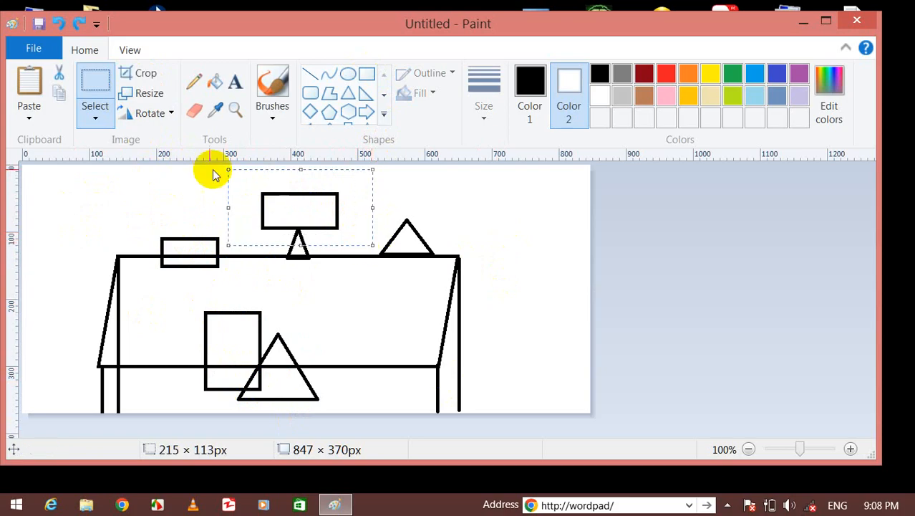
click(140, 75)
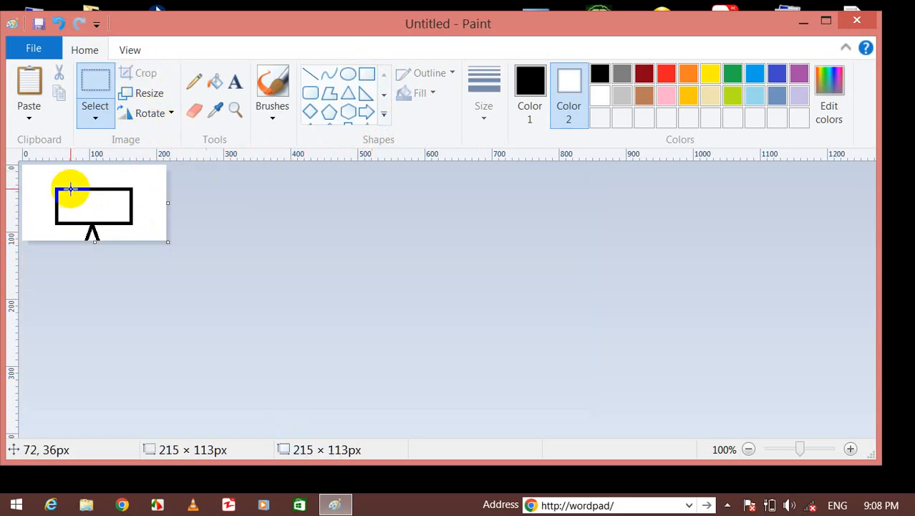
key(ctrl+z)
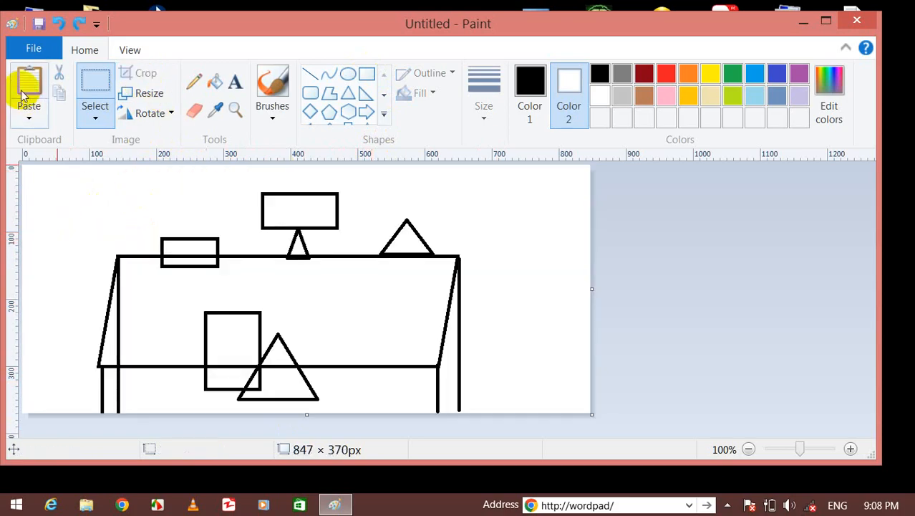
click(31, 49)
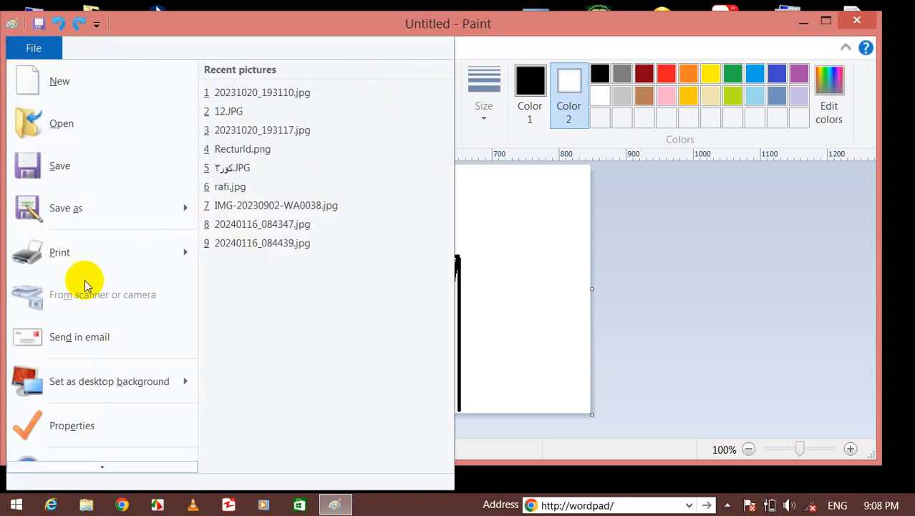
Open the photo 20240116_084402.jpg, discarding the unsaved table drawing.
click(63, 124)
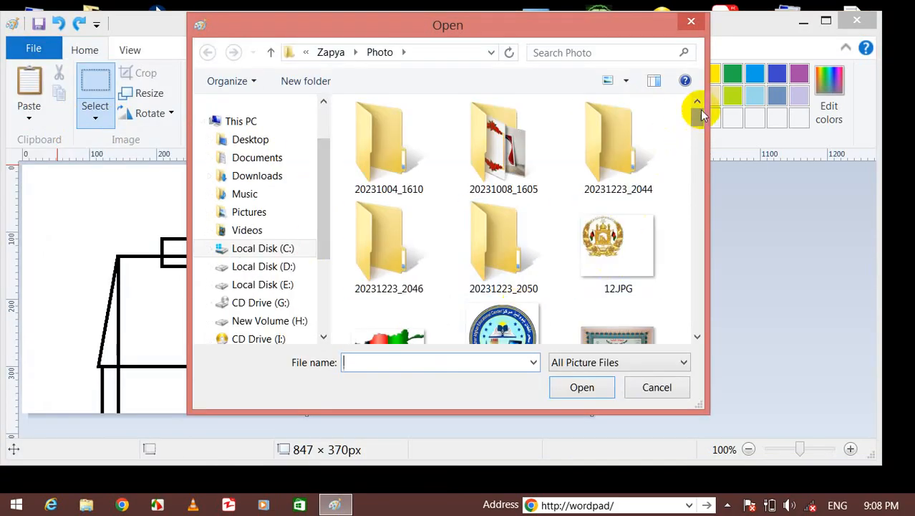
drag(699, 111, 700, 152)
click(527, 118)
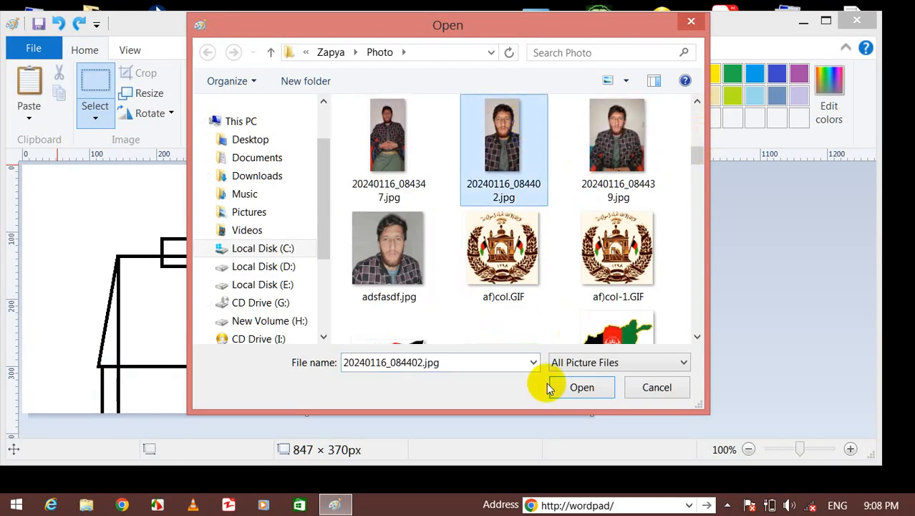
click(578, 384)
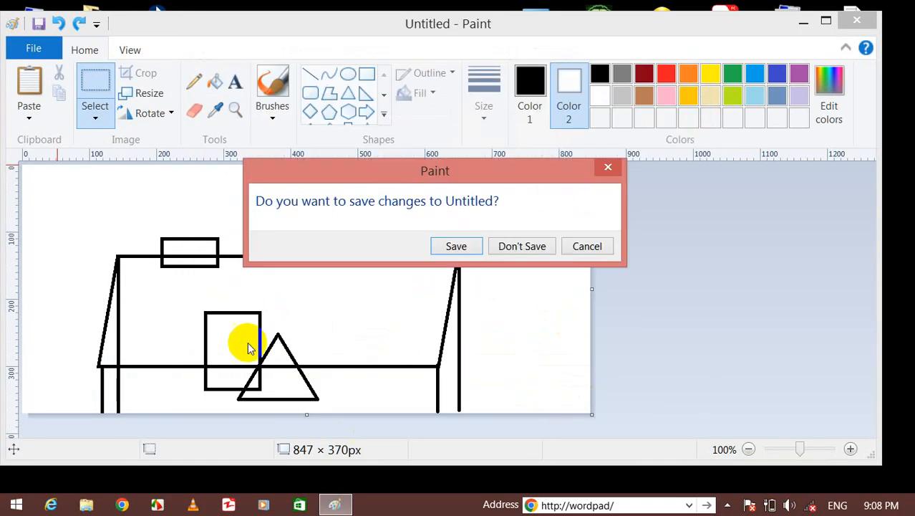
click(510, 251)
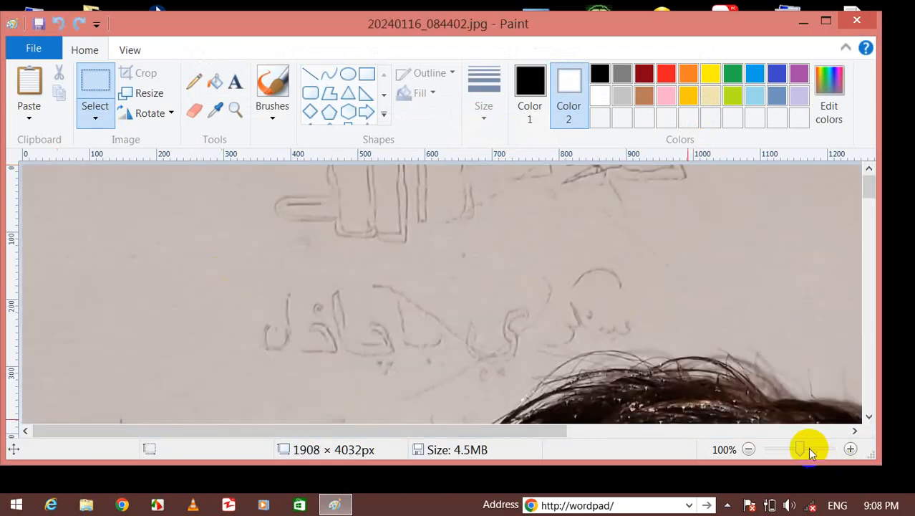
Zoom out, trial-crop the photo from its top-left corner, undo the crop, and open the File menu.
drag(808, 447, 755, 447)
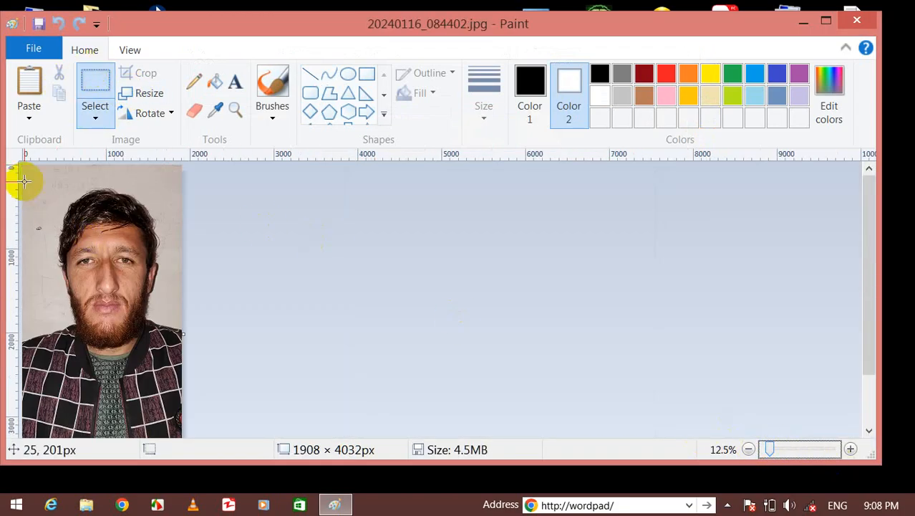
drag(28, 174, 190, 385)
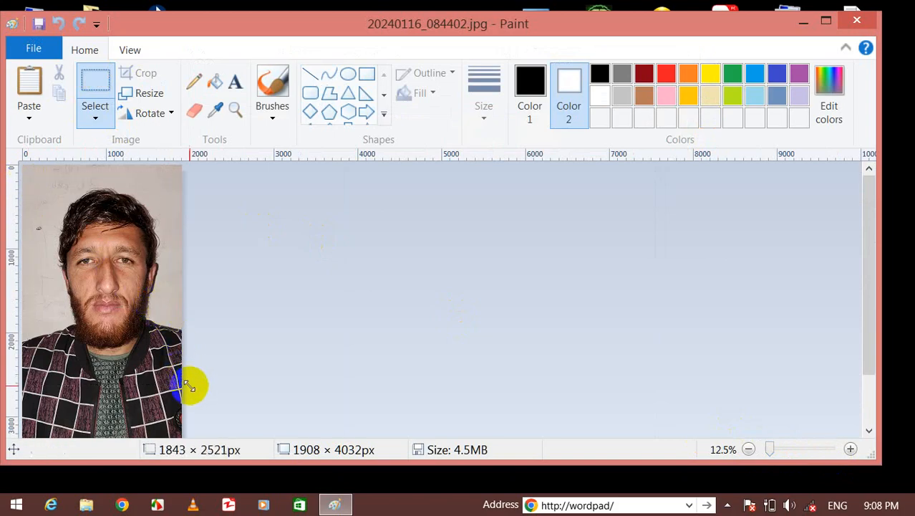
click(147, 72)
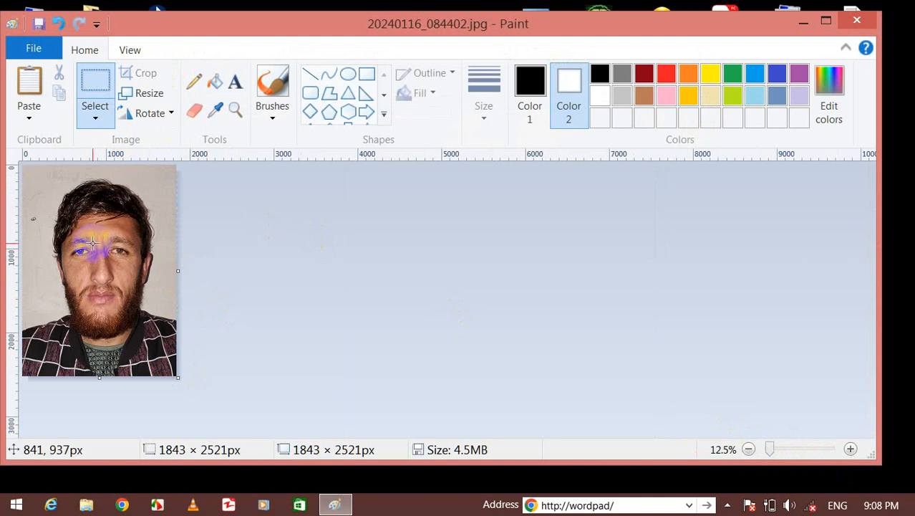
key(ctrl+z)
click(29, 48)
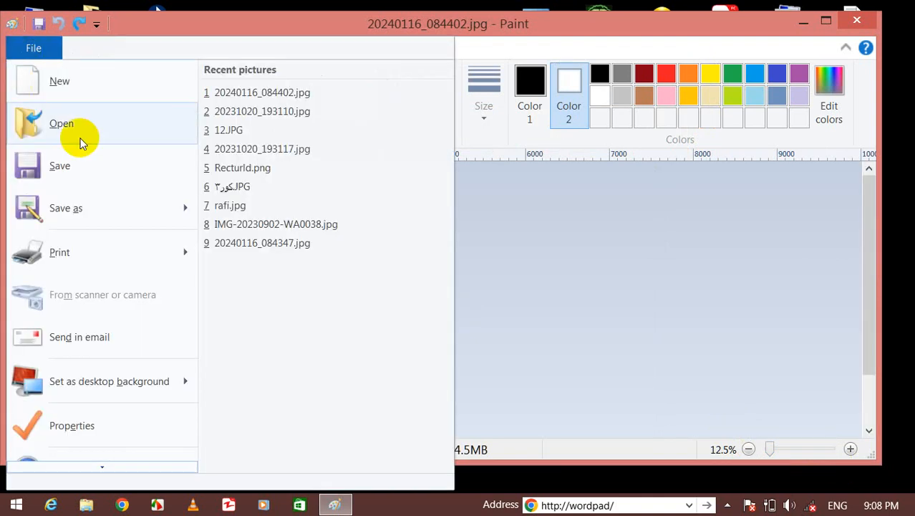
Open 20231006_212625.jpg from the Photo folder without saving the photo, and zoom out to fit.
click(80, 137)
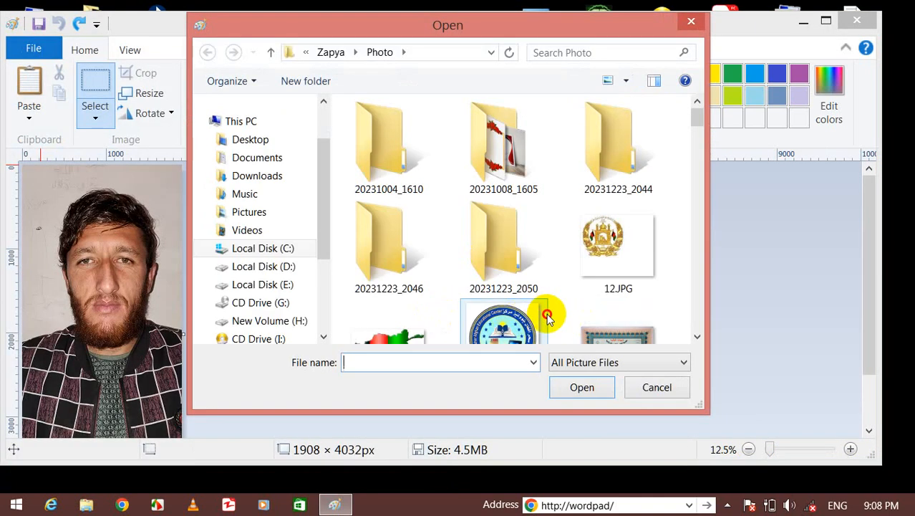
click(547, 316)
click(580, 314)
click(580, 386)
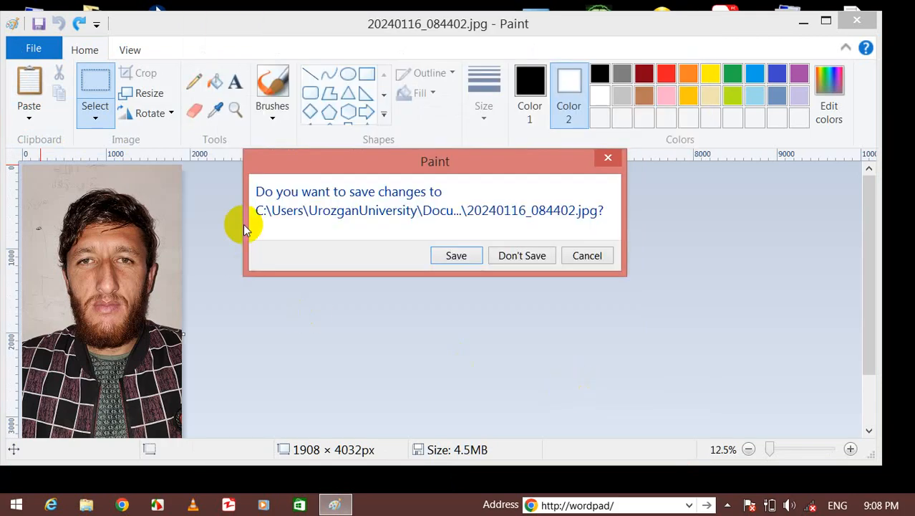
click(532, 270)
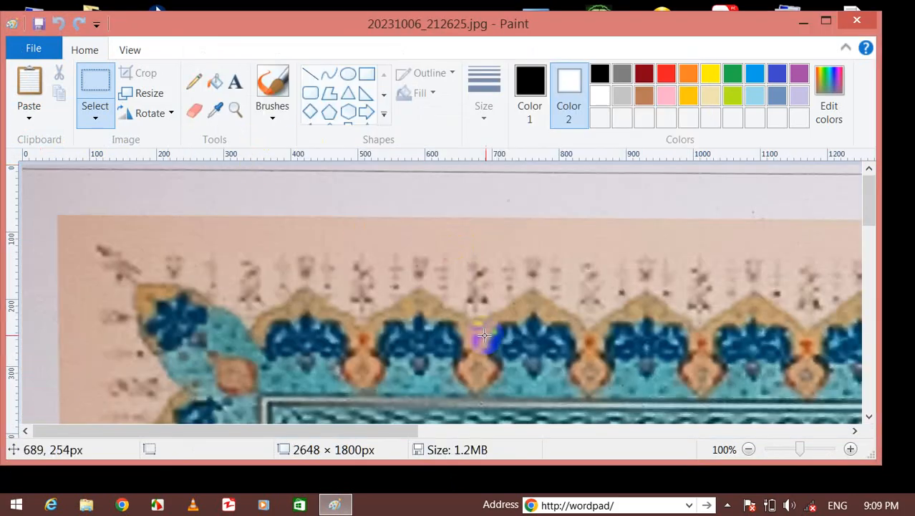
mouse_move(802, 451)
mouse_down()
mouse_move(776, 450)
mouse_move(801, 444)
mouse_move(784, 449)
mouse_up()
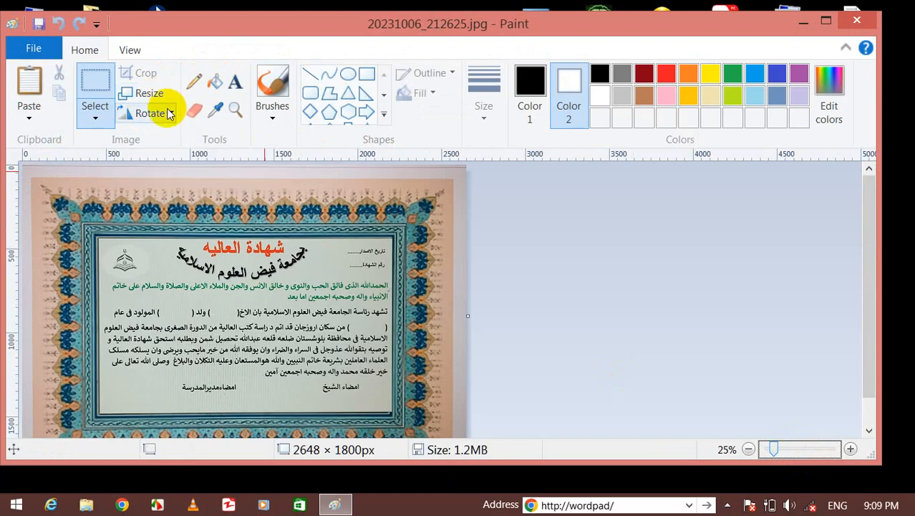
click(168, 114)
click(184, 157)
click(163, 113)
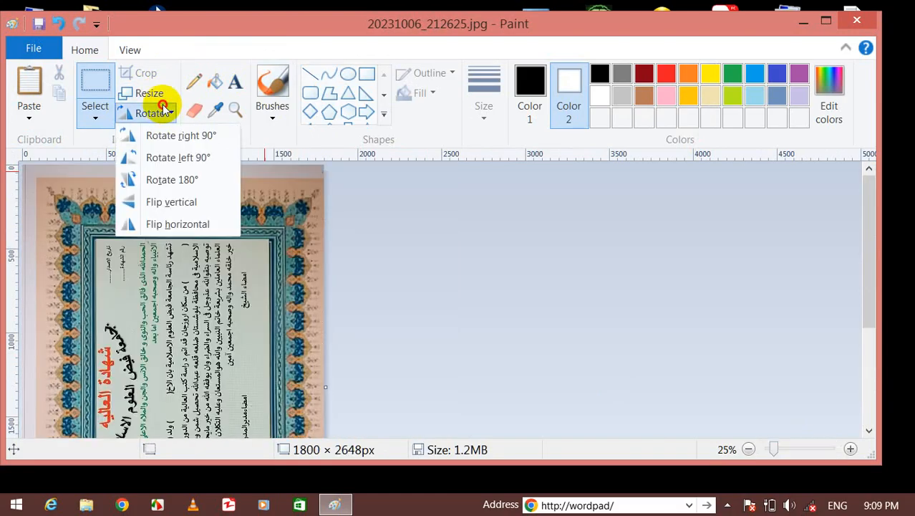
key(Escape)
click(164, 116)
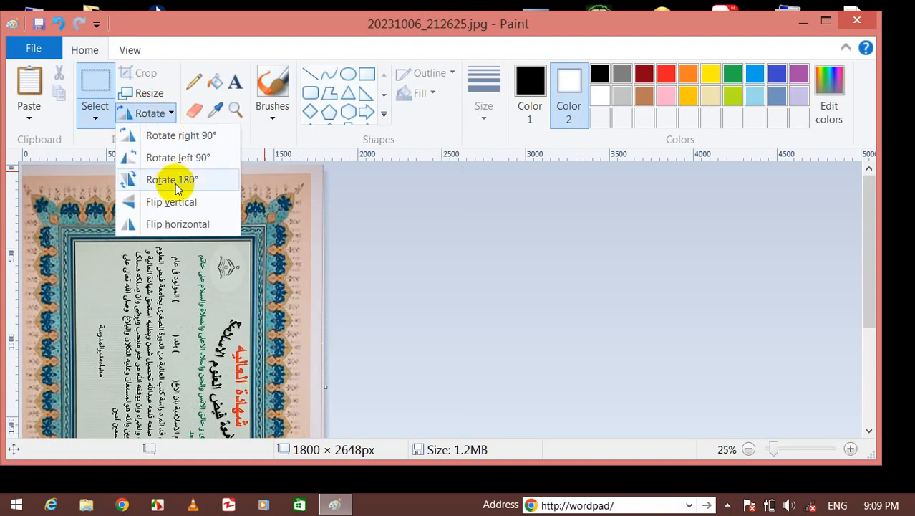
click(174, 177)
click(165, 112)
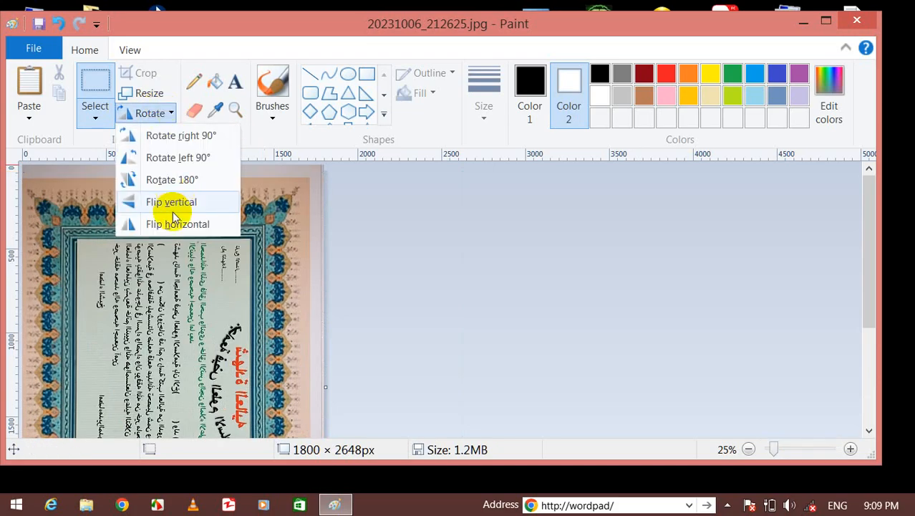
click(171, 203)
click(159, 118)
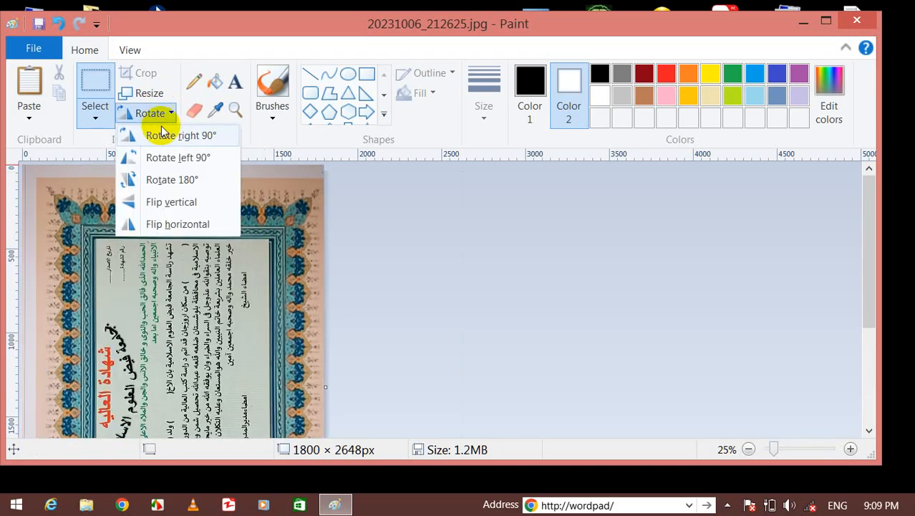
click(204, 218)
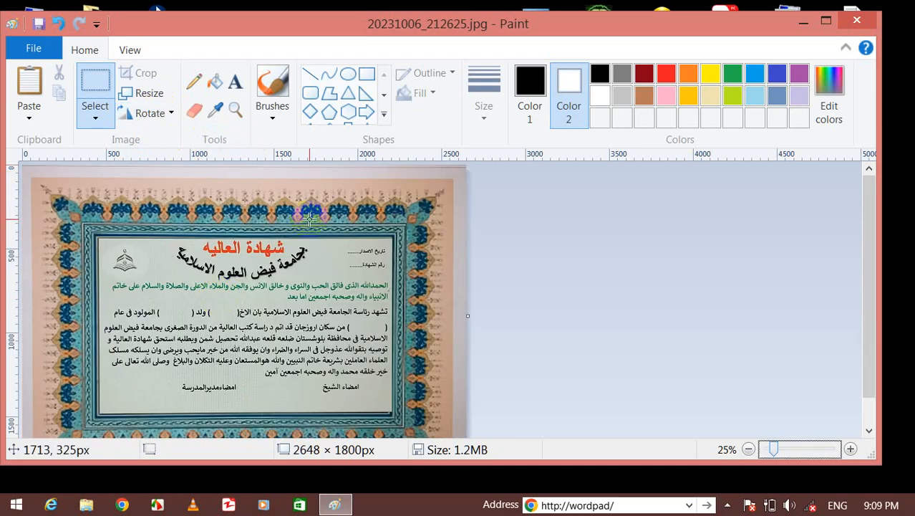
Scribble a pencil mark beside the logo, then erase part of the curved heading to white.
click(193, 82)
mouse_move(157, 244)
mouse_down()
mouse_move(176, 278)
mouse_move(168, 274)
mouse_up()
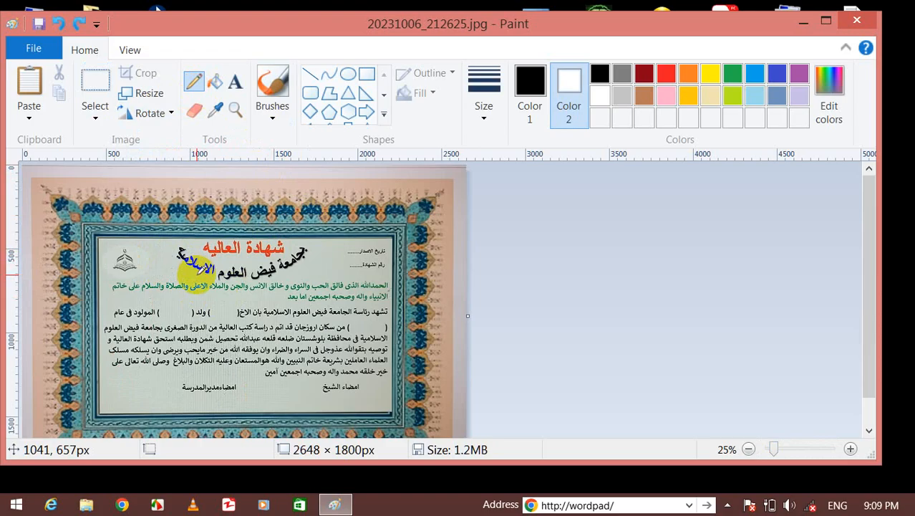
click(194, 110)
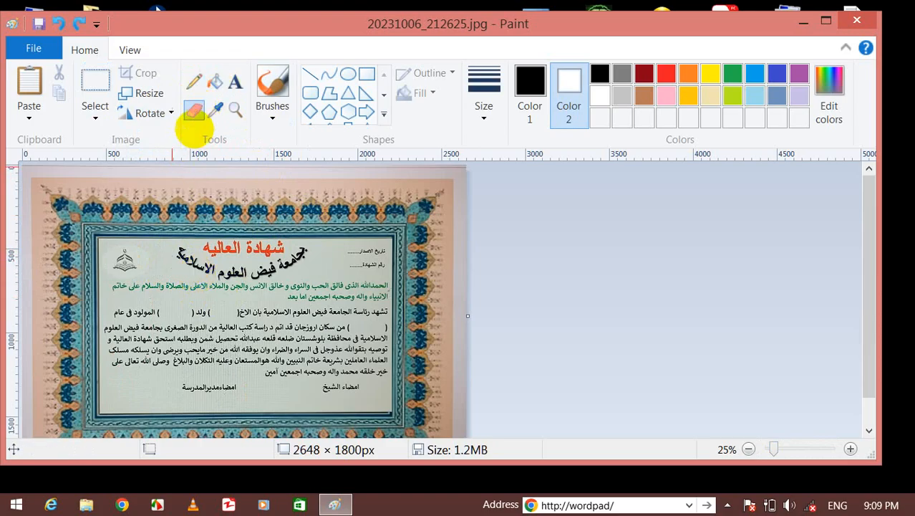
drag(185, 256, 193, 262)
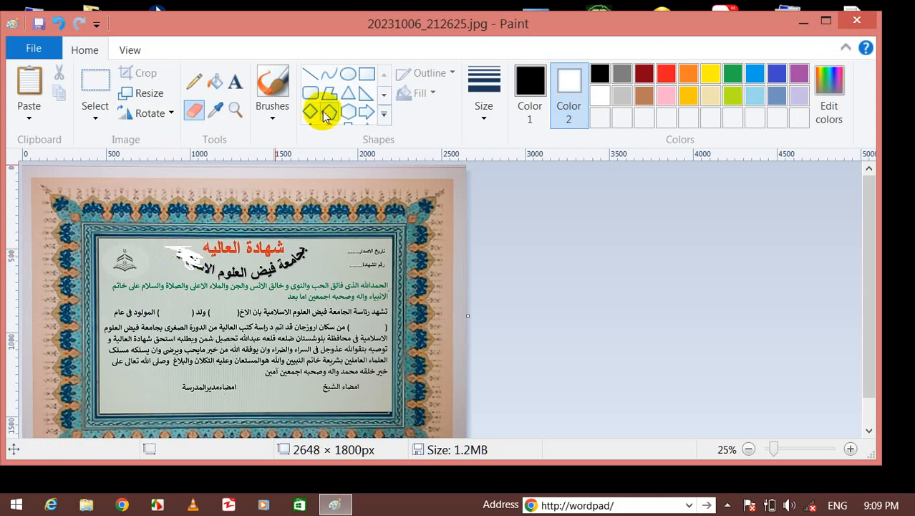
Draw a rectangle at the end of the heading, checking the fill style choices.
click(363, 73)
drag(296, 247, 328, 263)
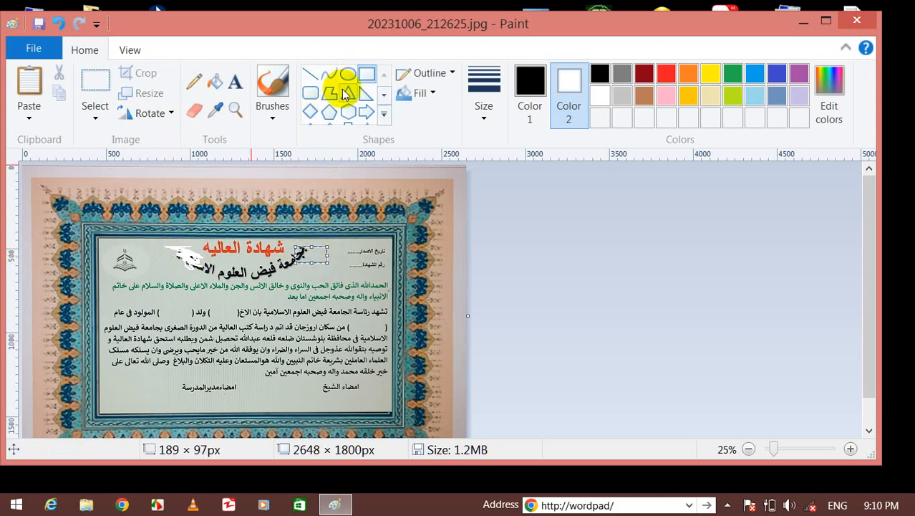
click(427, 94)
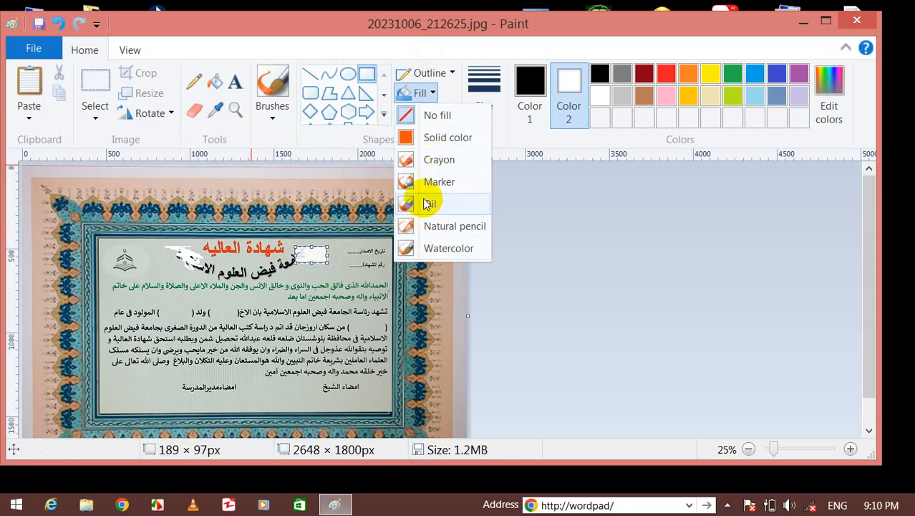
click(430, 230)
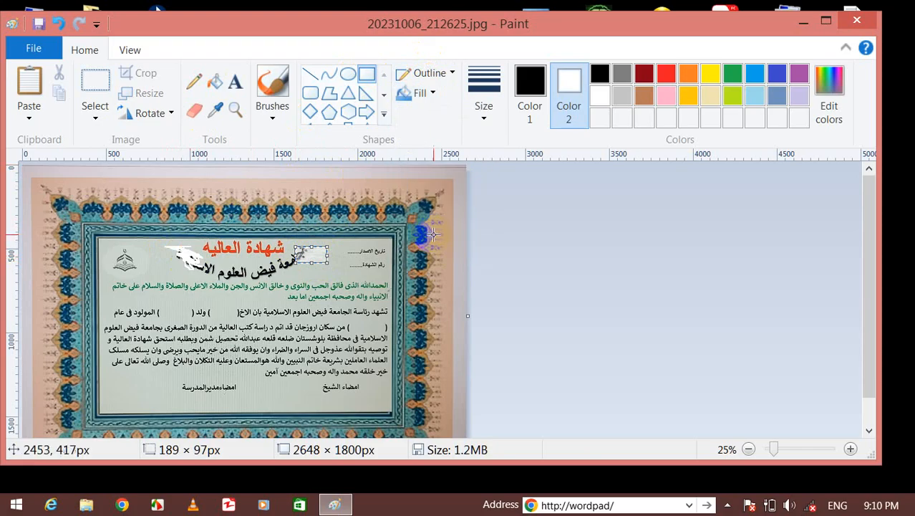
click(424, 262)
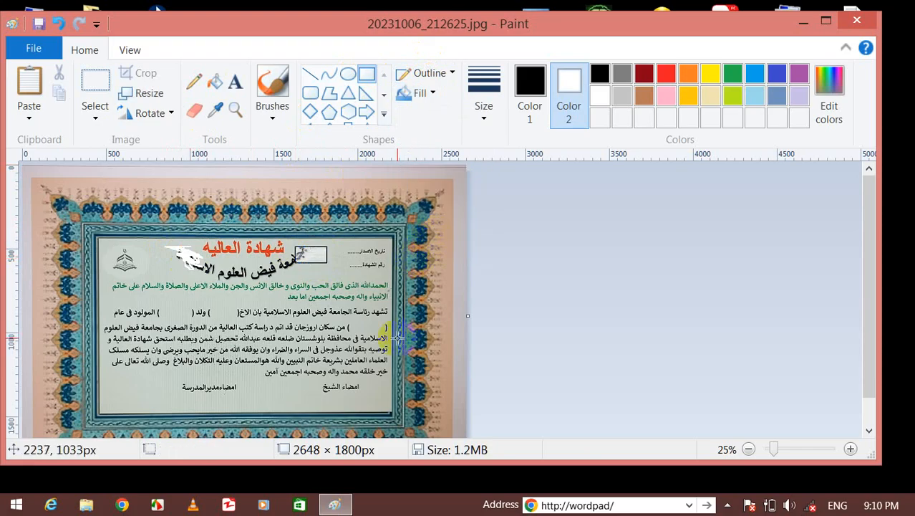
Draw a second small rectangle over the heading with a chosen outline style.
drag(270, 262, 302, 276)
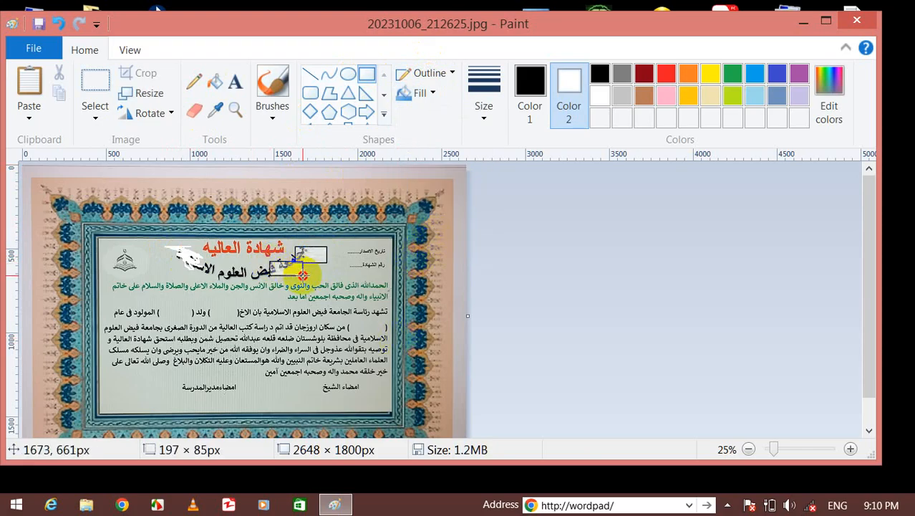
click(440, 81)
click(431, 94)
click(370, 278)
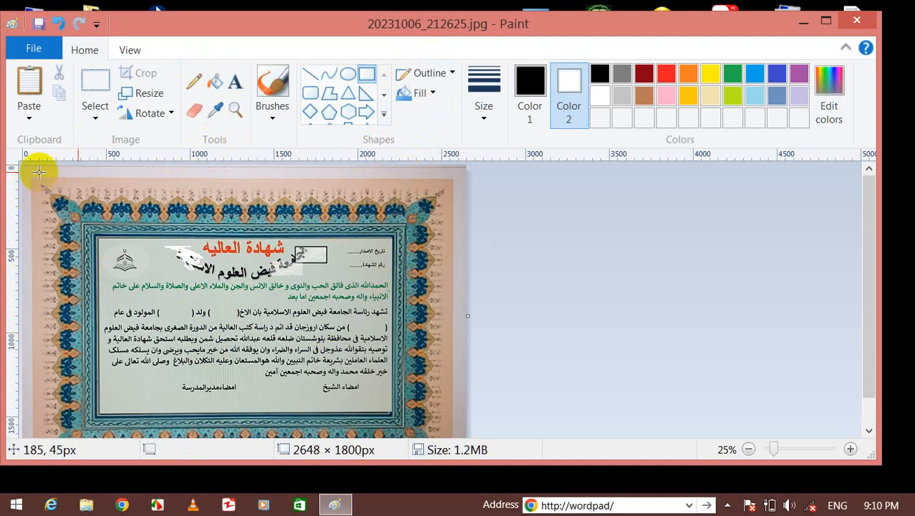
click(310, 92)
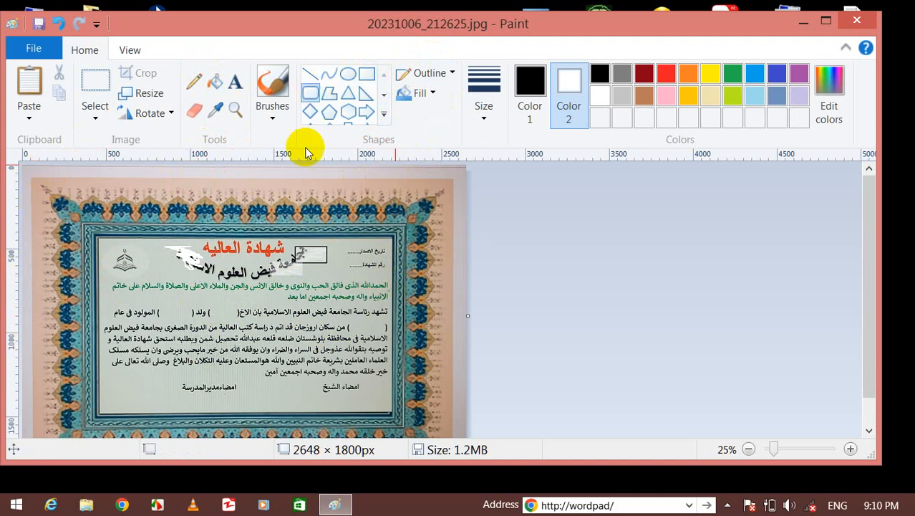
Add the text 'jdhdjshdjdk' beside the logo, select it, and move it onto the middle line.
click(235, 81)
click(150, 261)
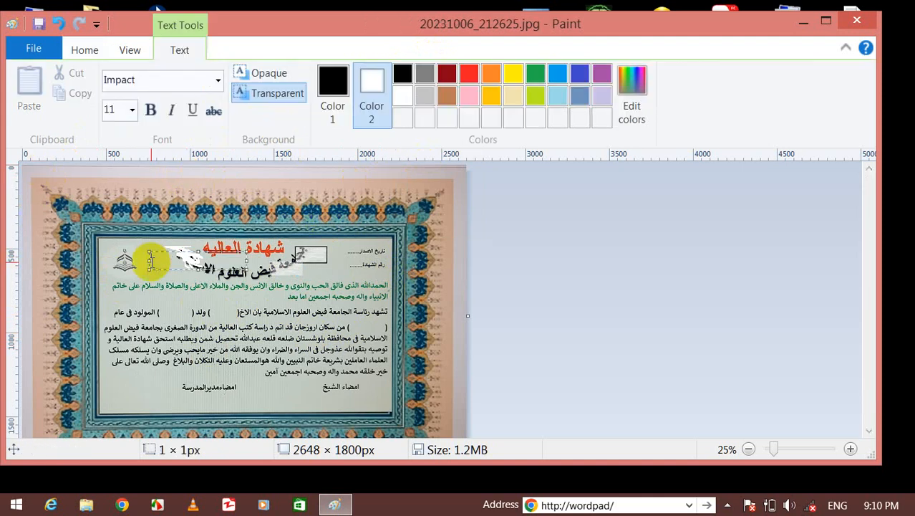
text(jdhdjshdjdk)
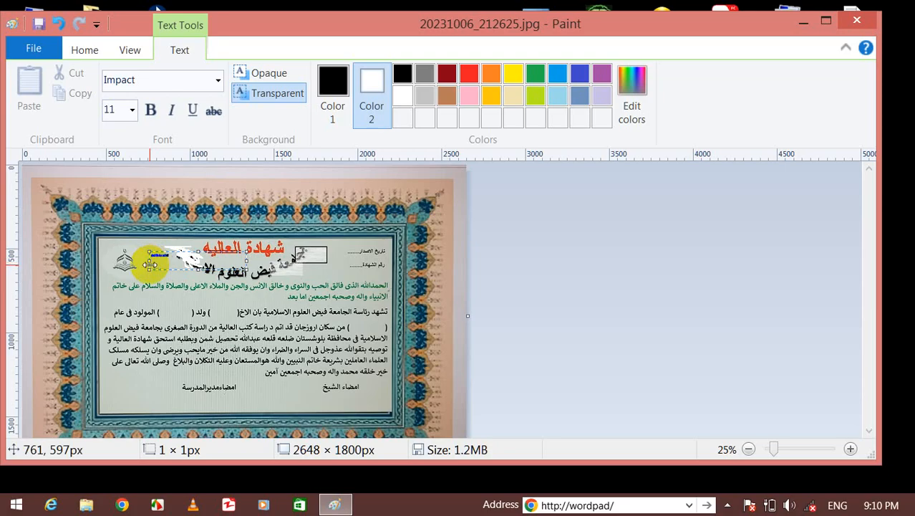
drag(171, 258, 144, 258)
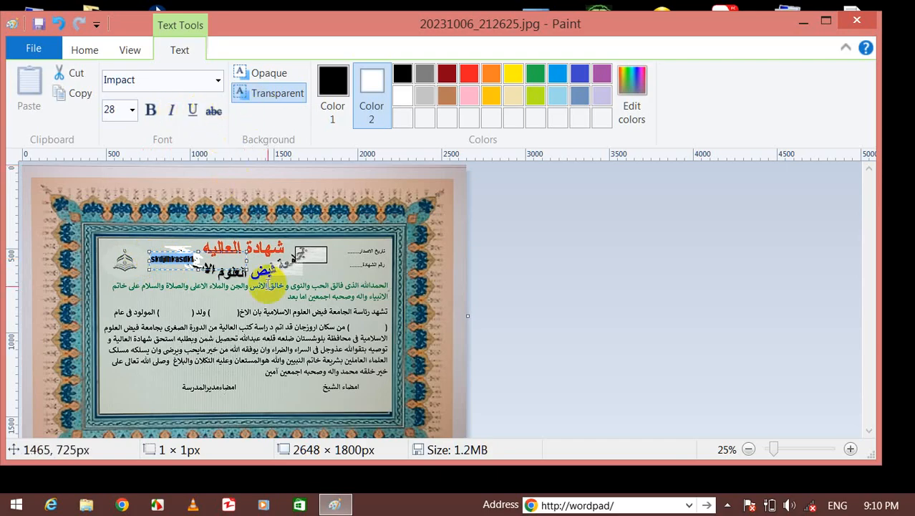
drag(174, 249, 219, 313)
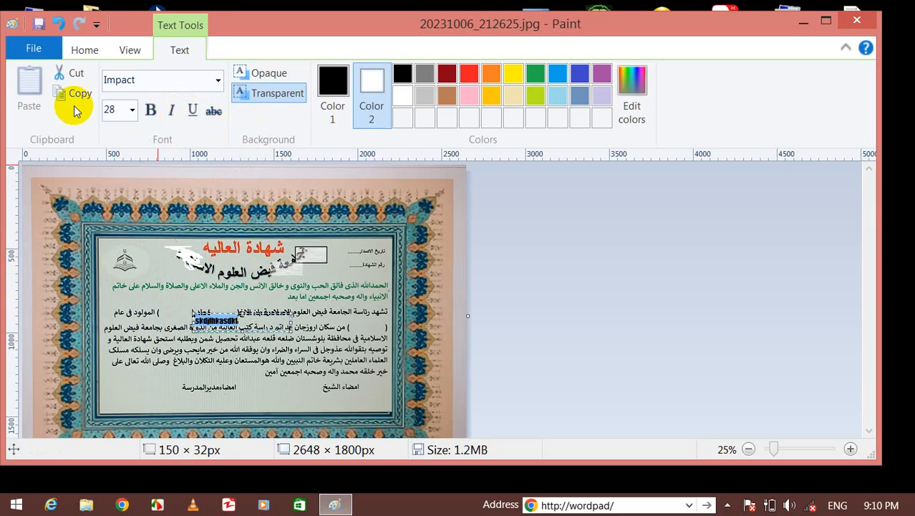
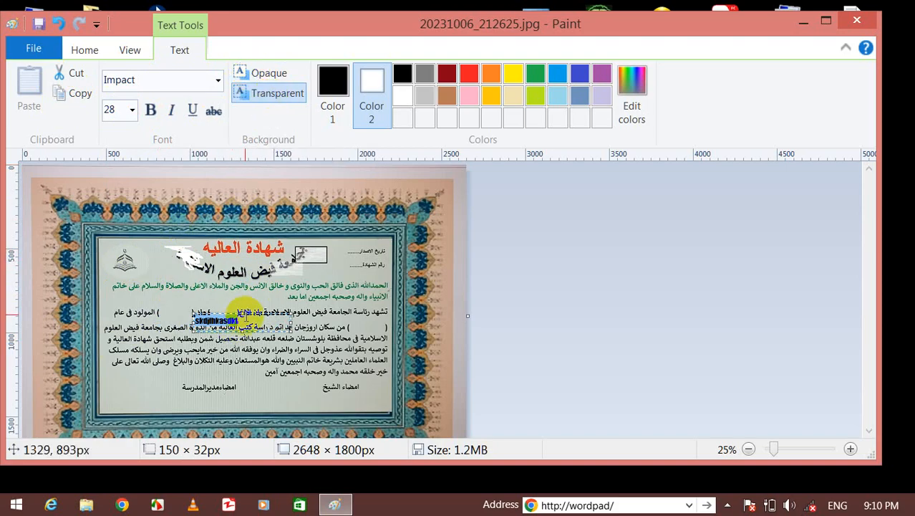
Give the certificate text box an opaque light yellow background and open the custom colour editor.
click(244, 321)
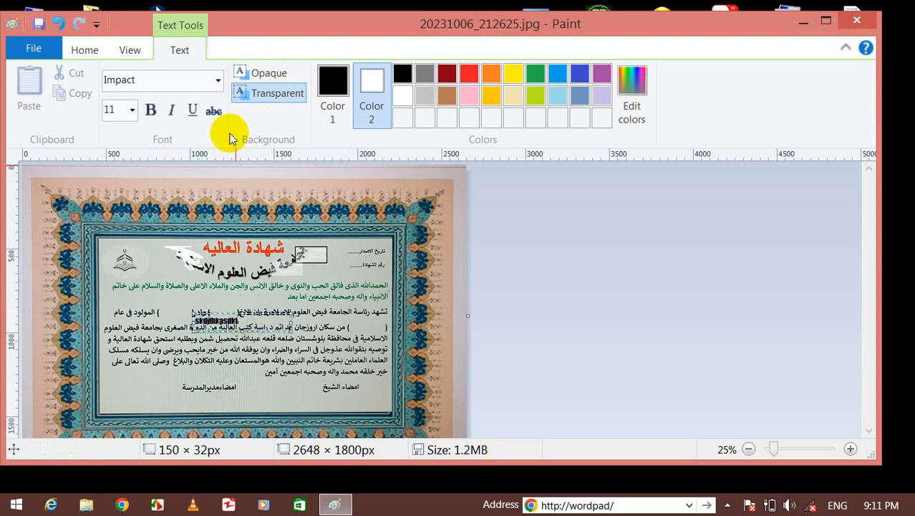
click(262, 79)
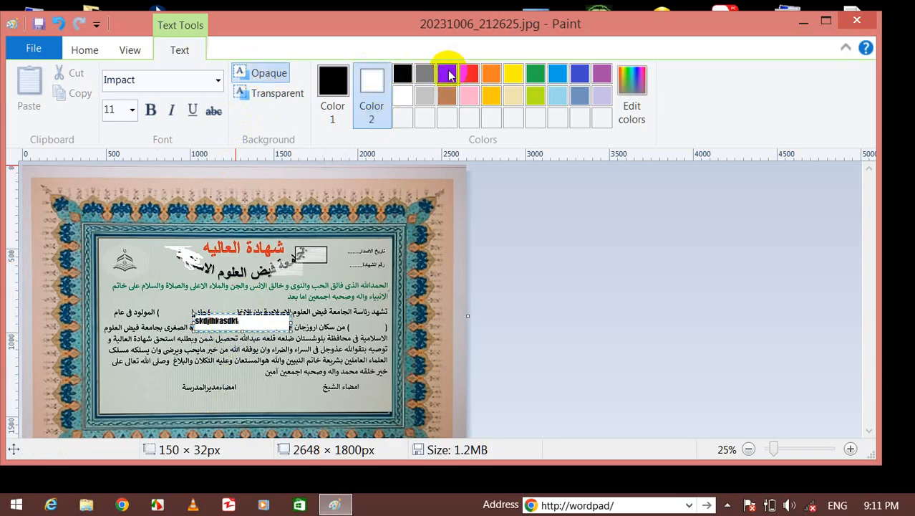
click(474, 79)
click(469, 96)
click(511, 95)
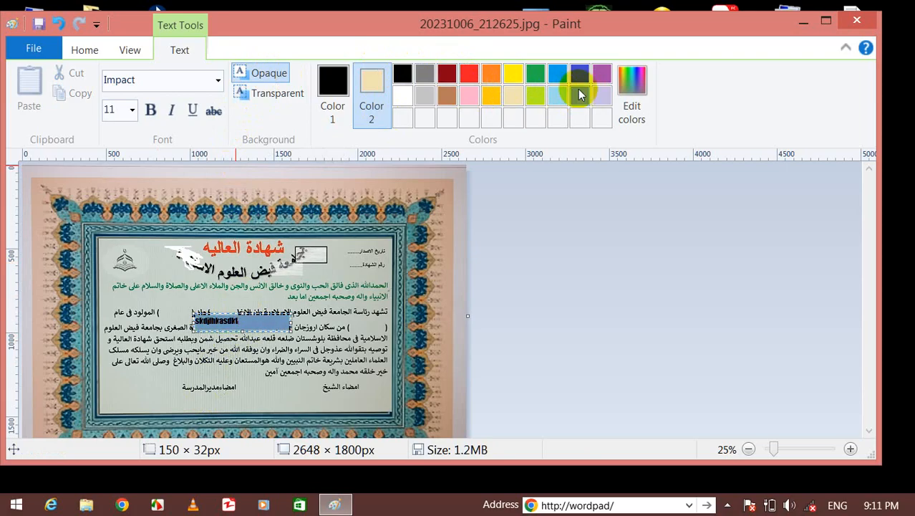
click(631, 80)
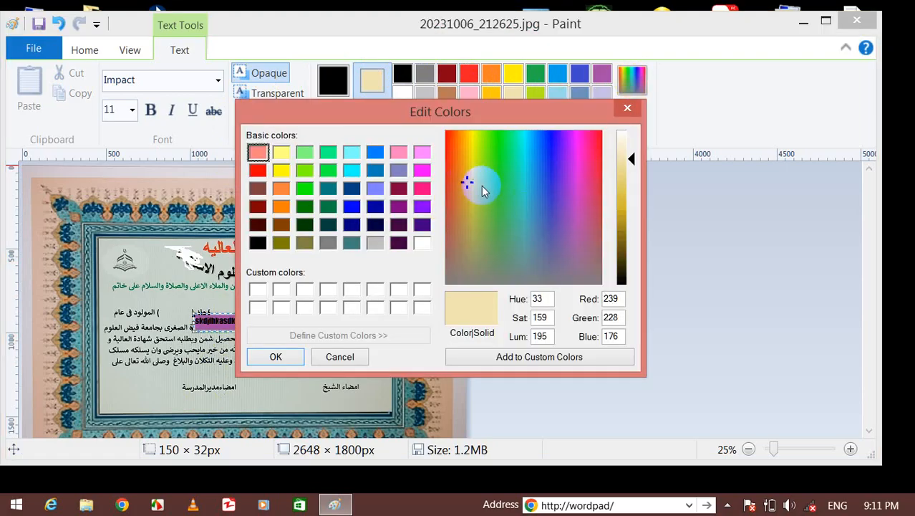
Apply a pale grey-blue custom text background and shift the text box left along its line.
drag(466, 180, 523, 251)
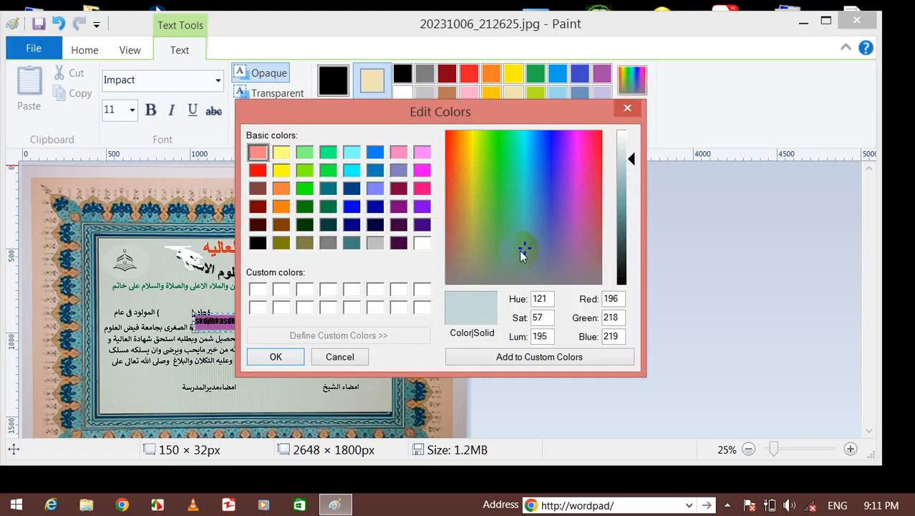
click(277, 358)
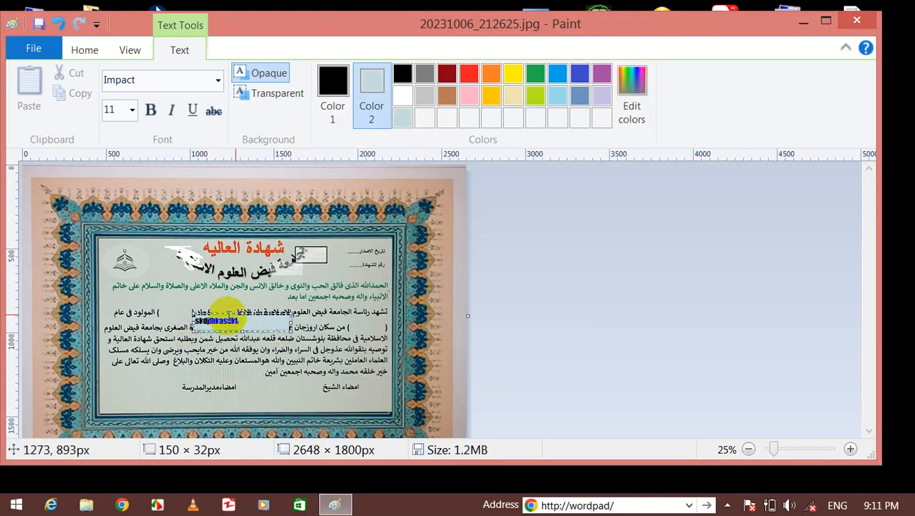
drag(222, 314, 183, 310)
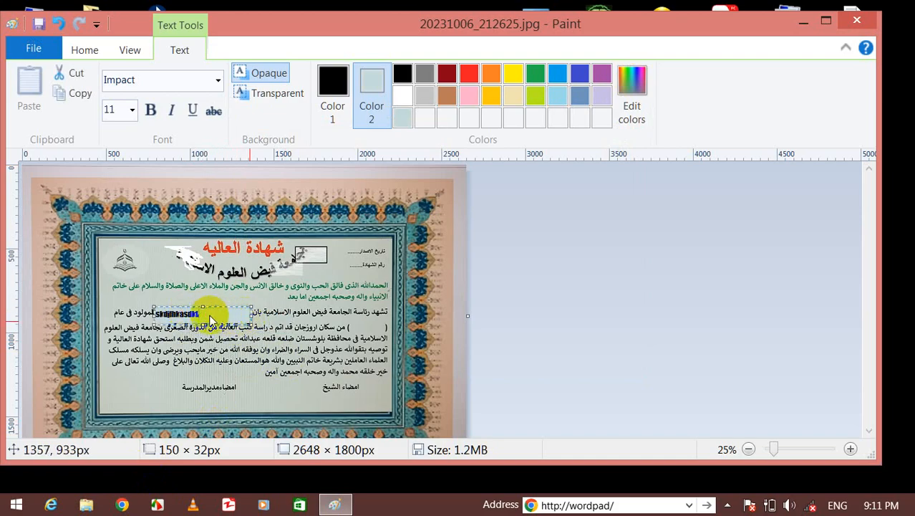
Commit the text and start a new text box by the top-right date field.
drag(254, 316, 246, 313)
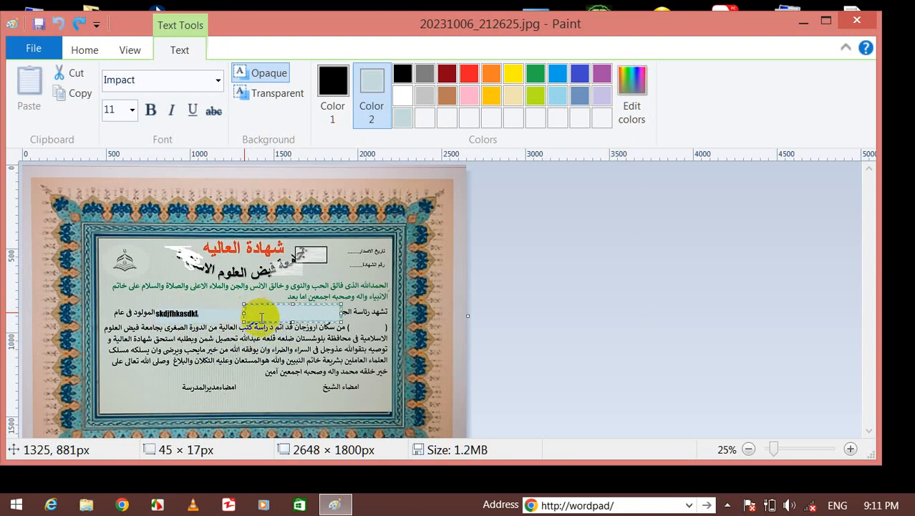
click(347, 267)
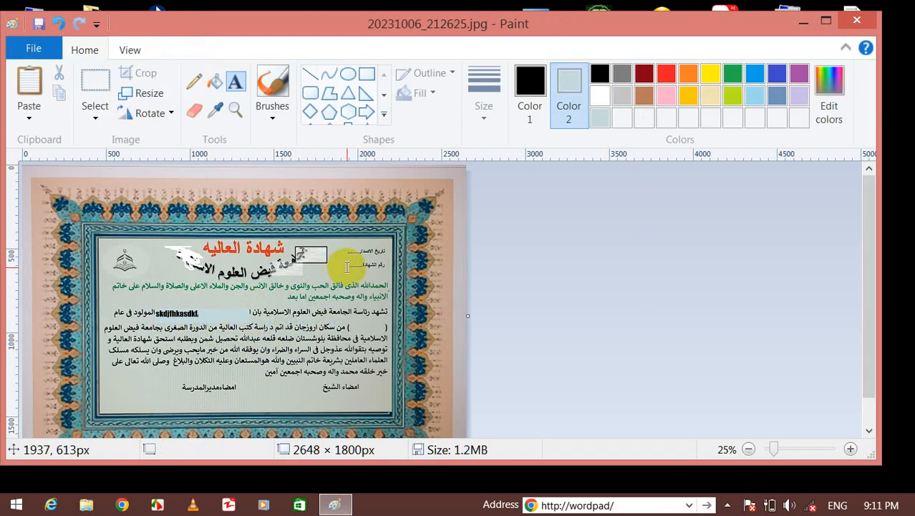
click(347, 267)
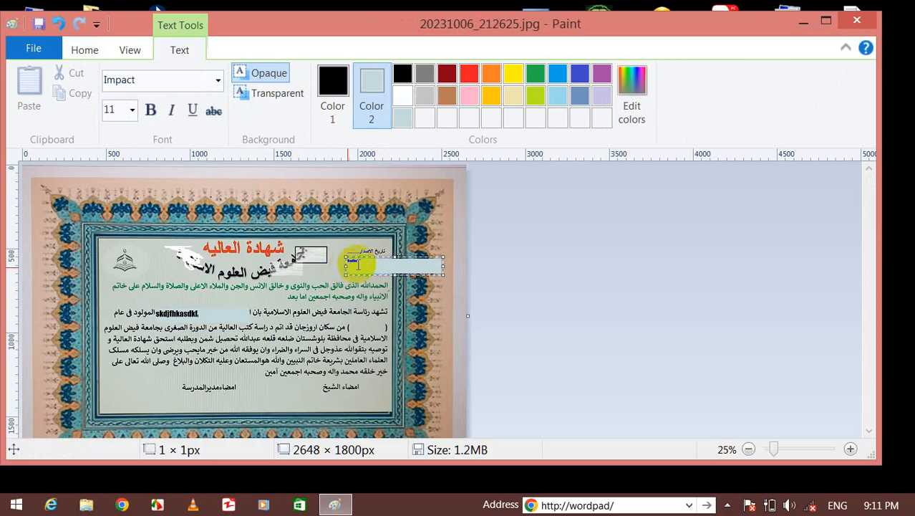
Enlarge the date-line text to size 22 and commit the purple strip.
drag(389, 260, 310, 264)
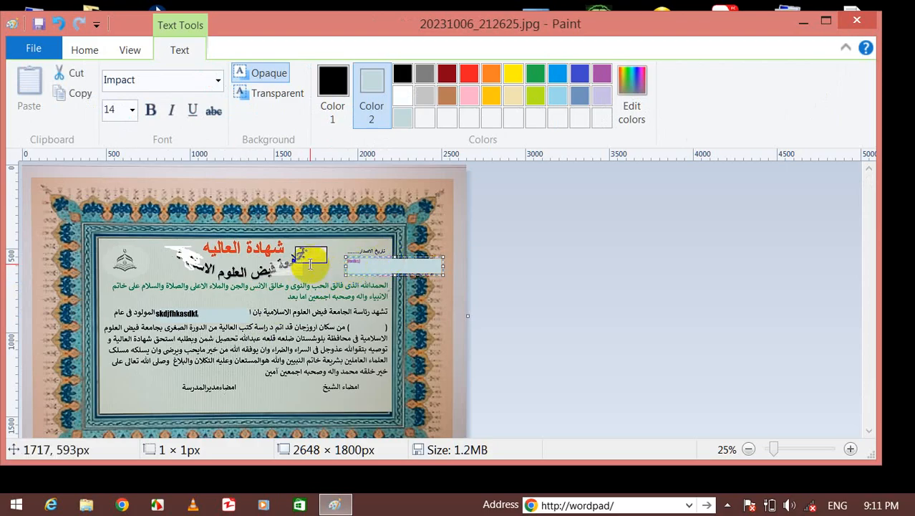
key(ctrl+shift+period)
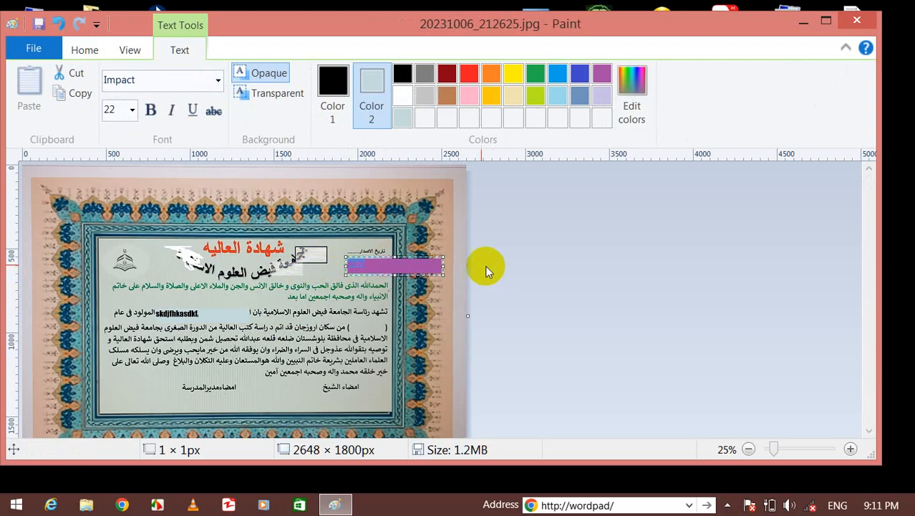
click(344, 311)
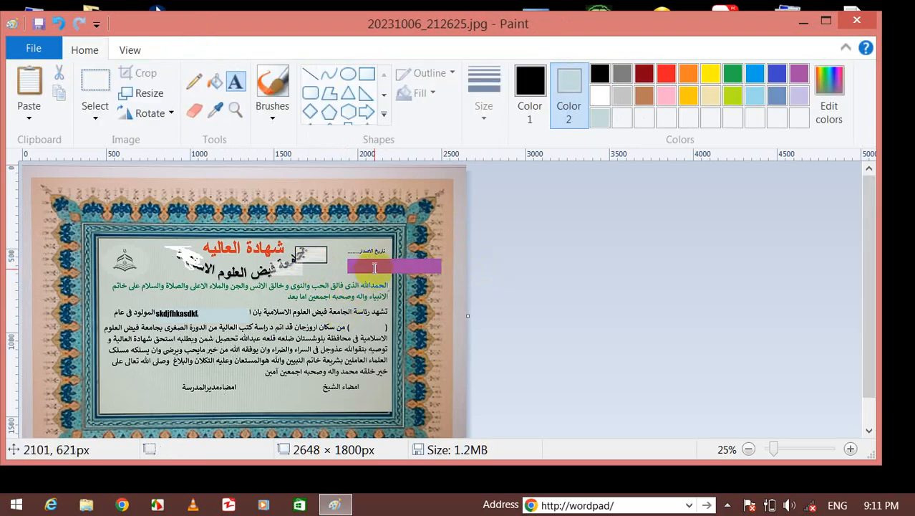
Try another text box over the purple strip, then discard it empty.
click(375, 267)
click(355, 268)
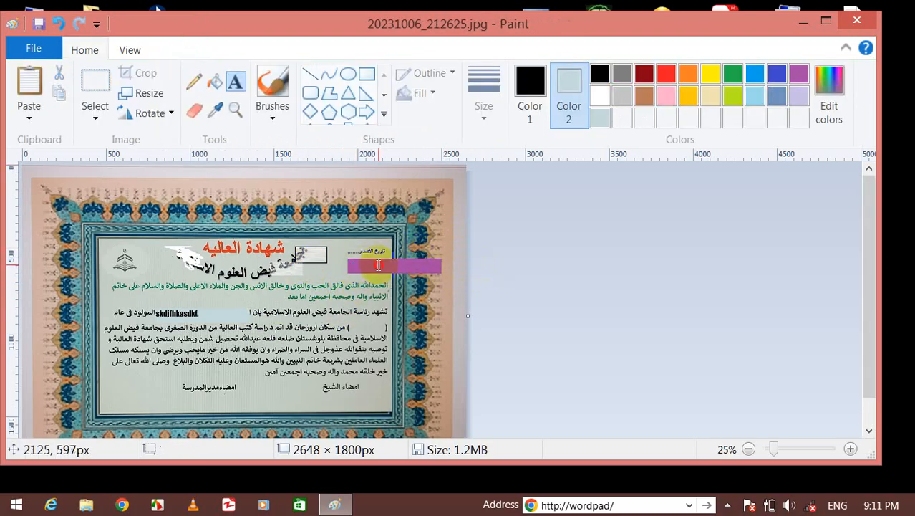
drag(387, 267, 312, 263)
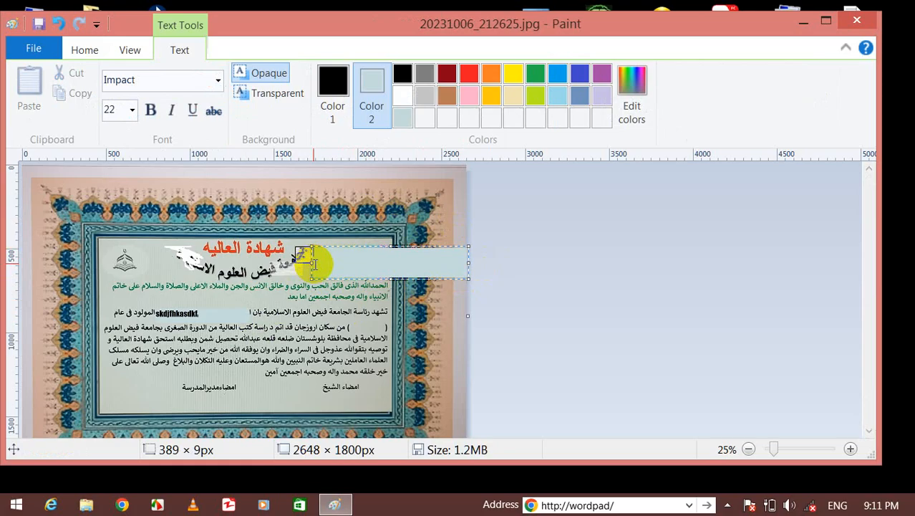
click(308, 364)
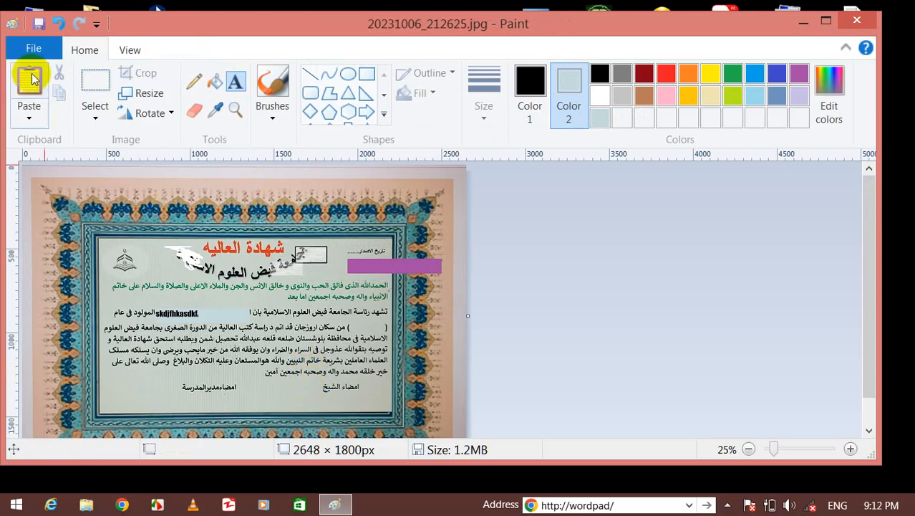
Start a new blank picture, discarding the certificate changes without saving.
click(30, 49)
click(78, 99)
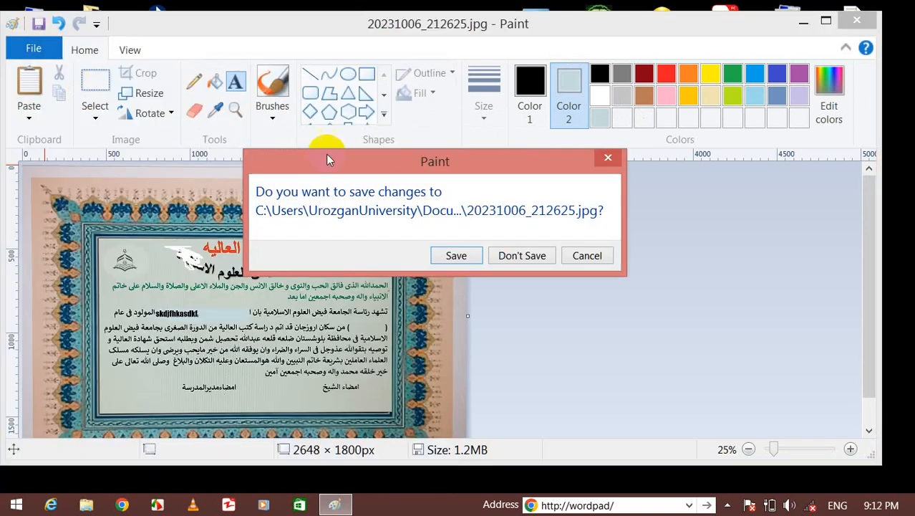
click(515, 256)
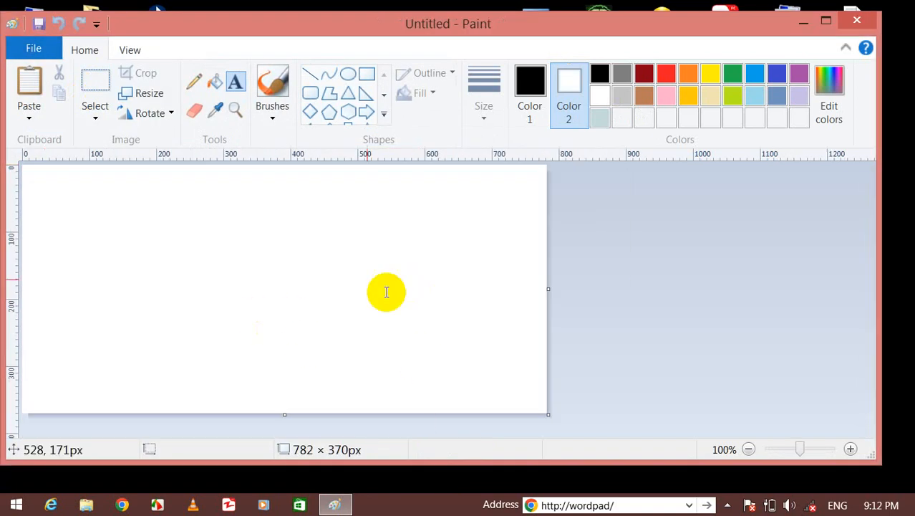
Draw two rectangles and a rounded rectangle left of centre on the blank canvas.
click(366, 73)
drag(90, 231, 362, 359)
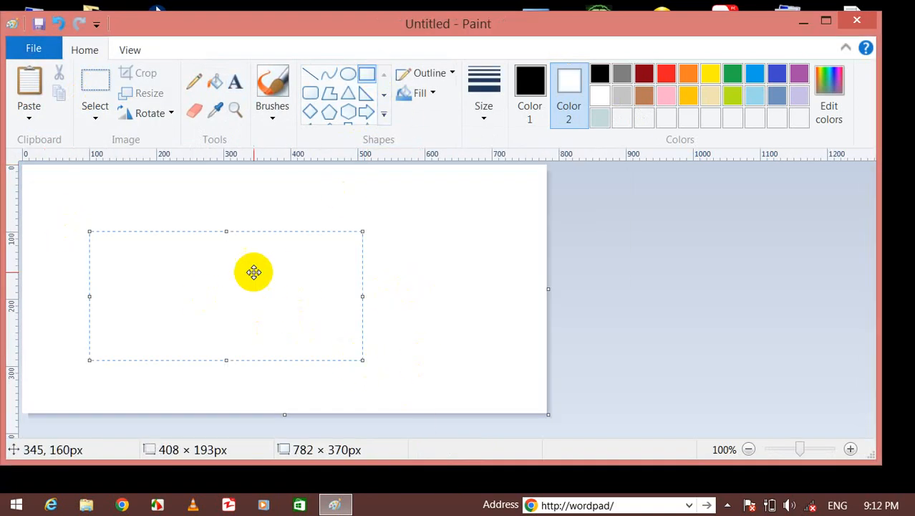
drag(224, 190, 441, 312)
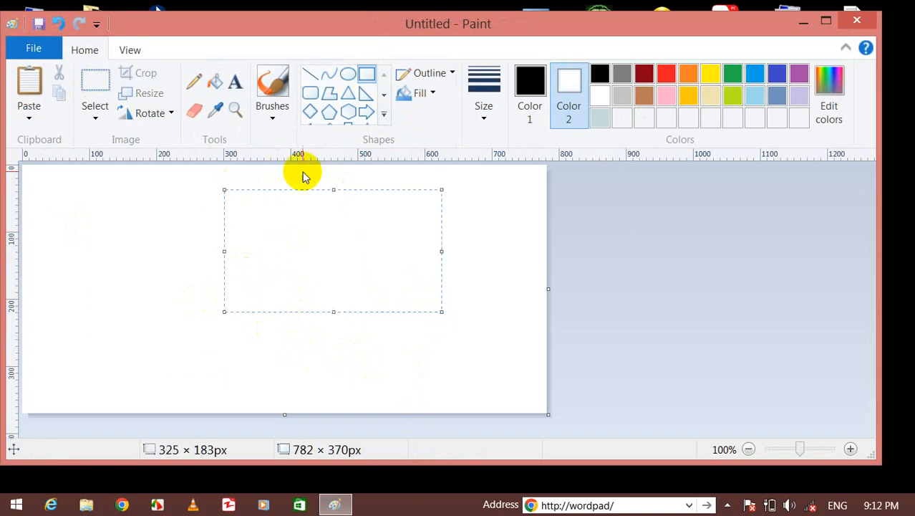
click(369, 71)
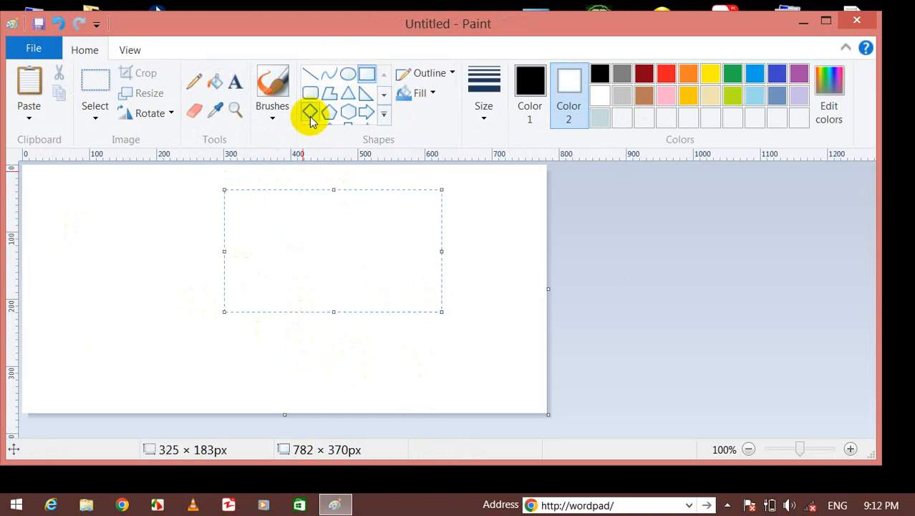
click(310, 93)
drag(152, 227, 336, 329)
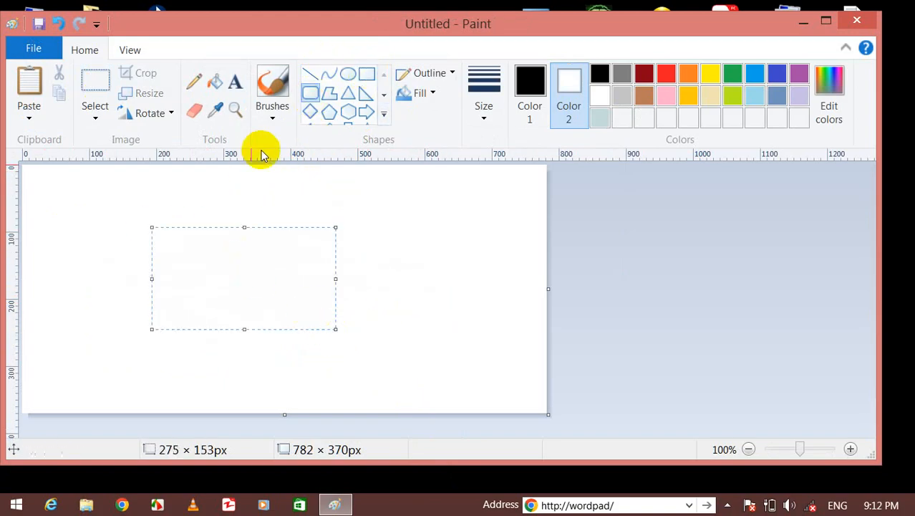
Draw and commit another rectangle near the canvas centre.
click(329, 93)
click(366, 76)
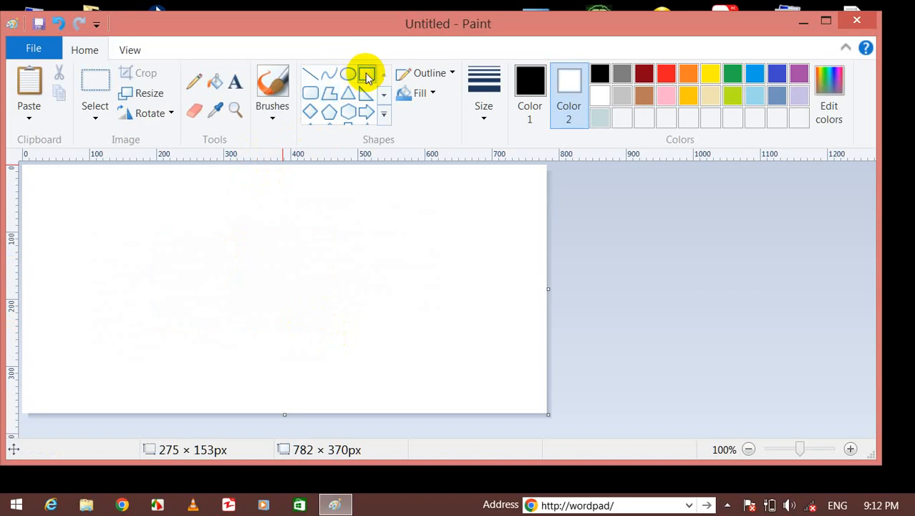
drag(215, 213, 367, 306)
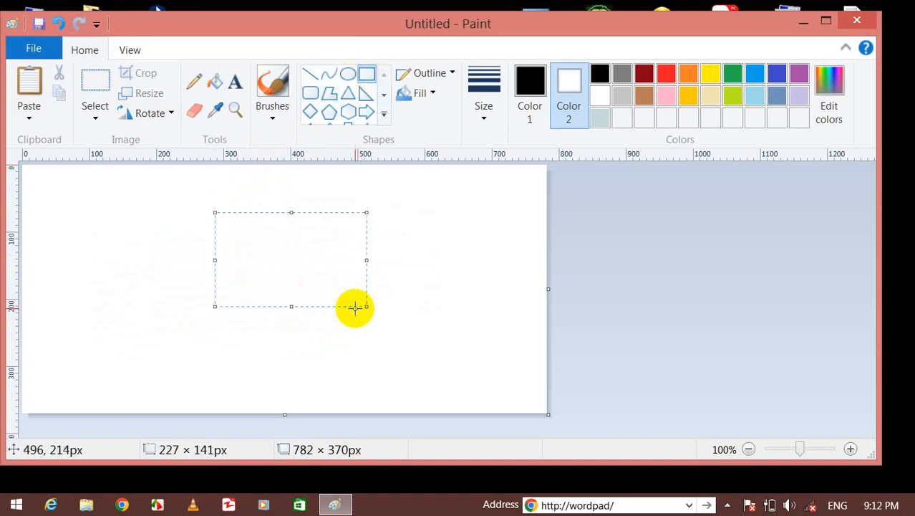
click(389, 238)
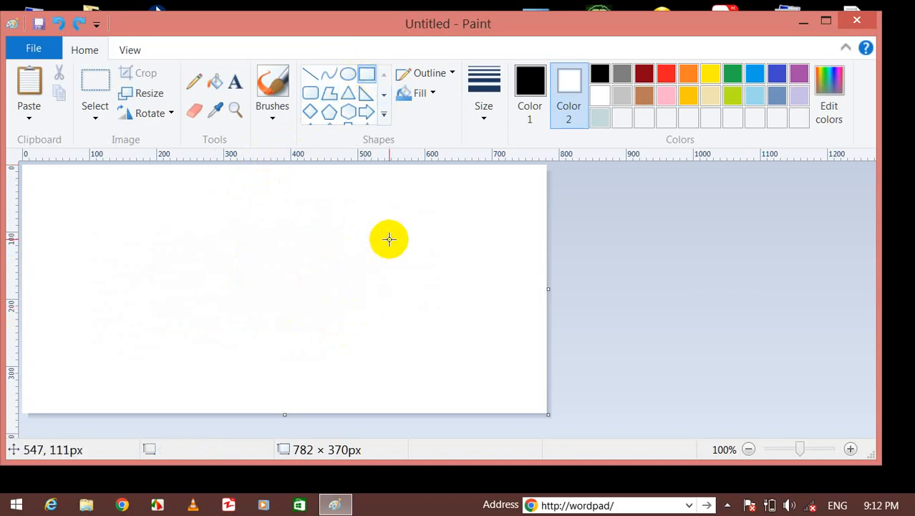
click(312, 94)
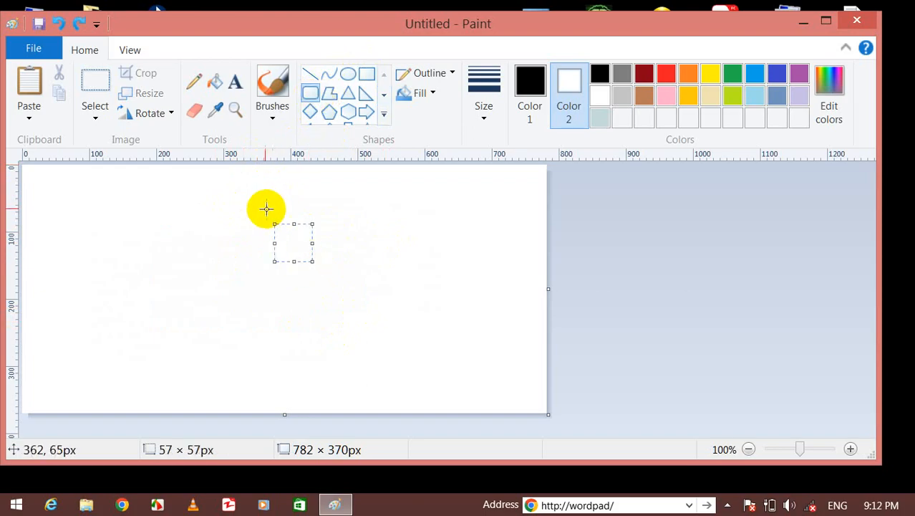
Give the rounded rectangle a solid black outline and widen it to the right.
click(430, 73)
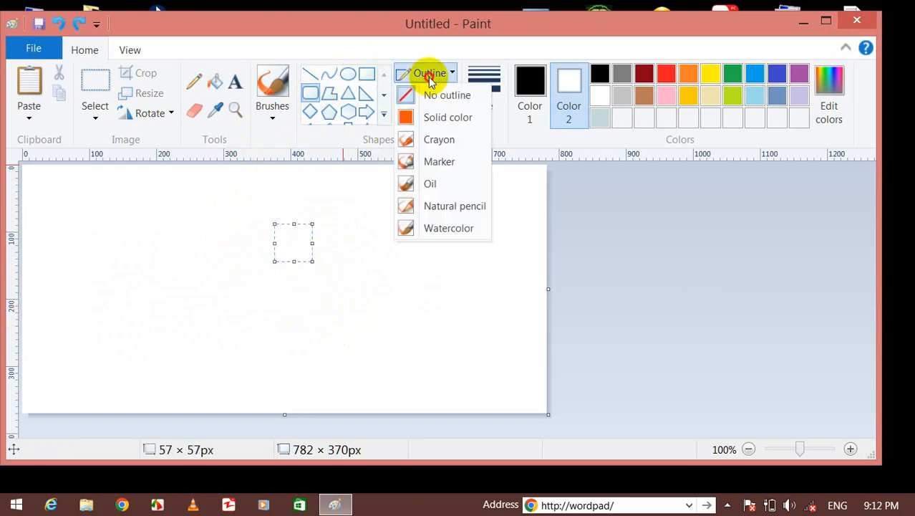
click(438, 119)
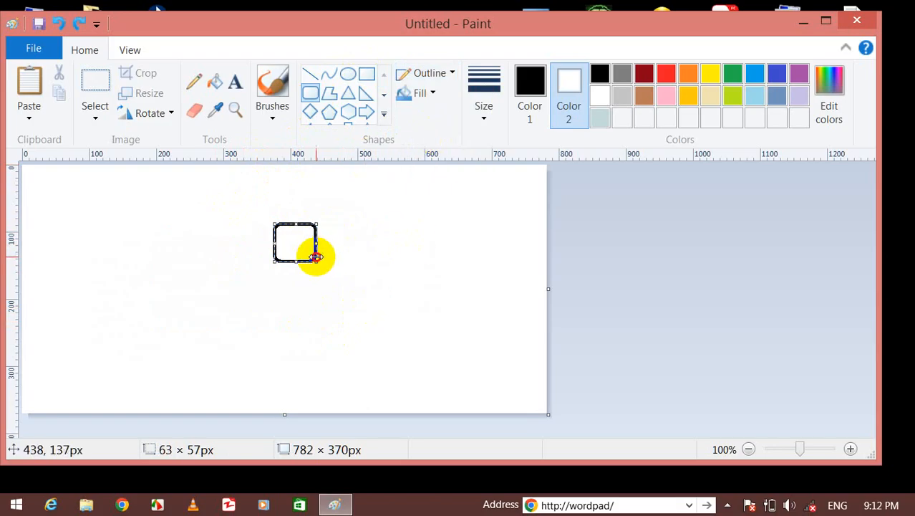
drag(316, 256, 394, 256)
Draw rectangles at lower left, lower right, and a small one at upper left.
click(364, 75)
drag(115, 288, 253, 361)
drag(334, 318, 469, 377)
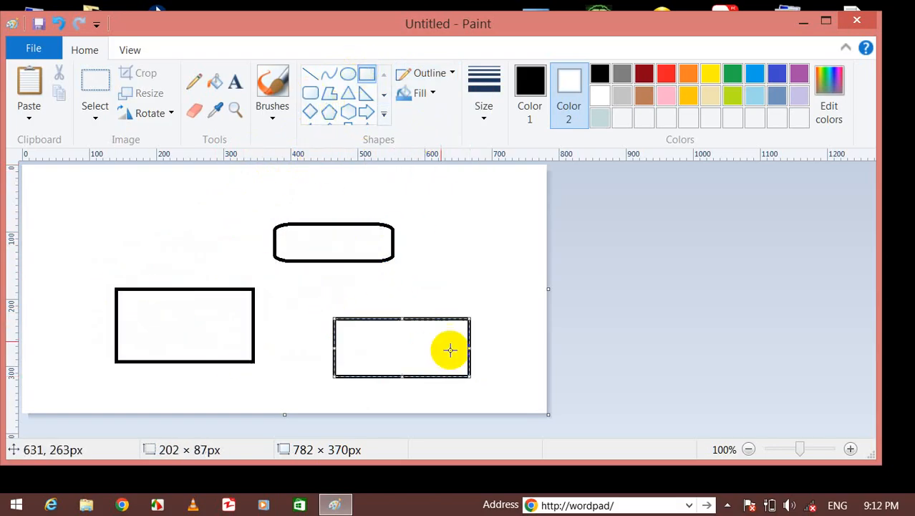
drag(106, 194, 187, 238)
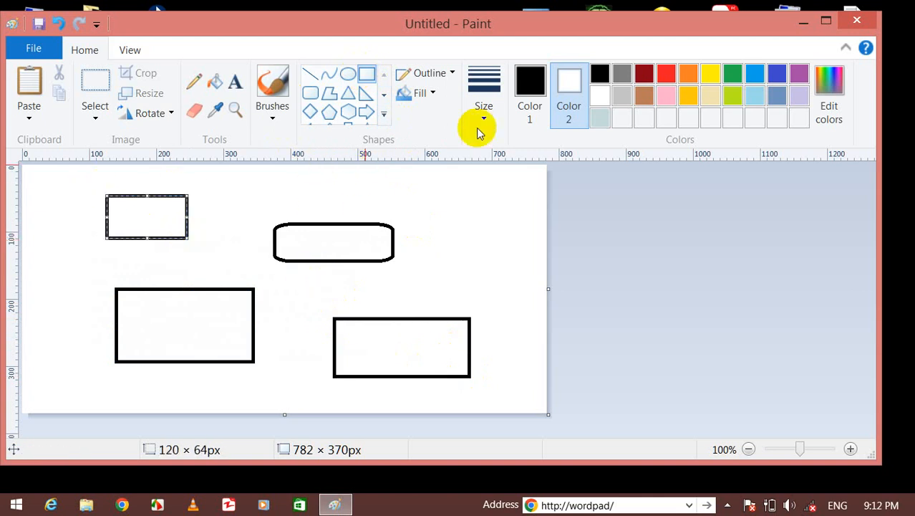
Fill the small top-left, rounded and lower-left rectangles pink, undoing a stray background fill.
click(529, 83)
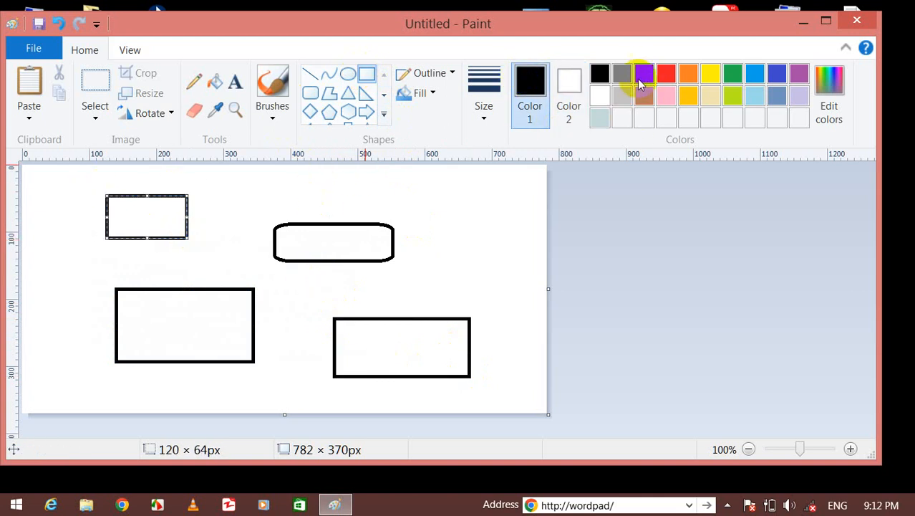
click(644, 73)
click(666, 97)
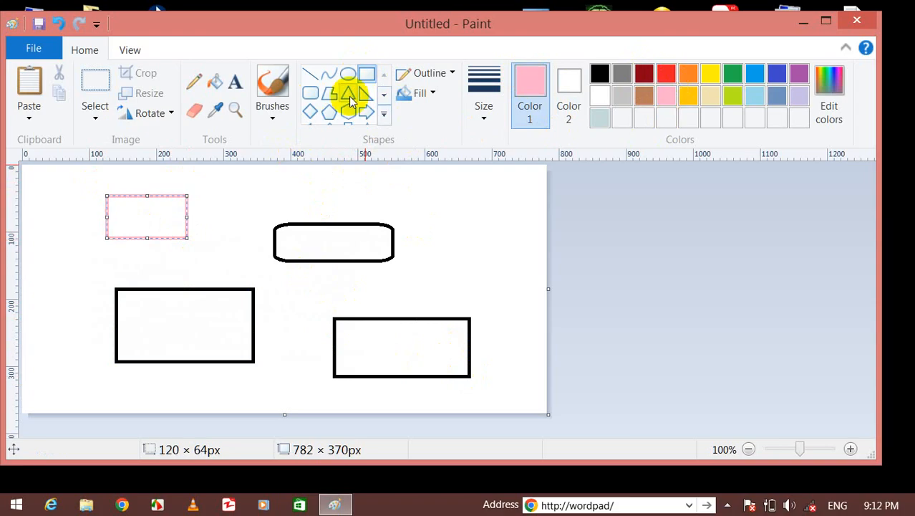
click(216, 82)
click(165, 208)
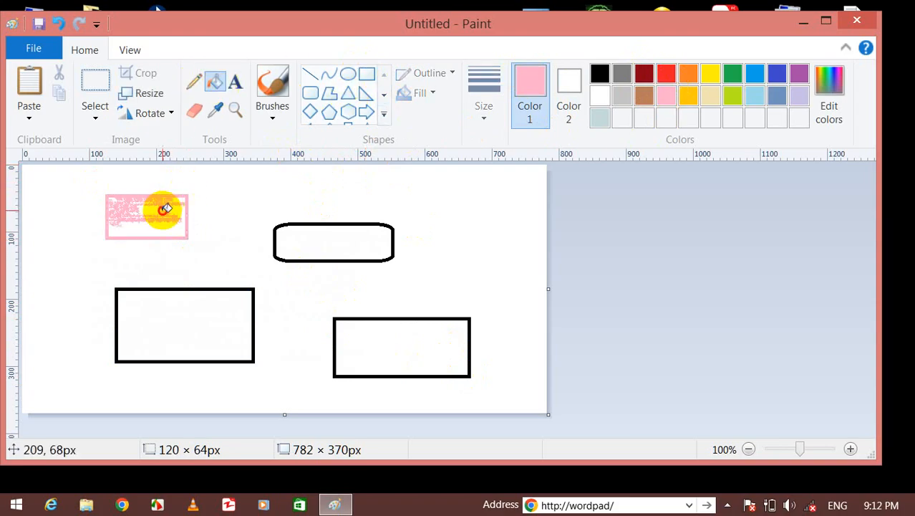
click(303, 249)
click(238, 315)
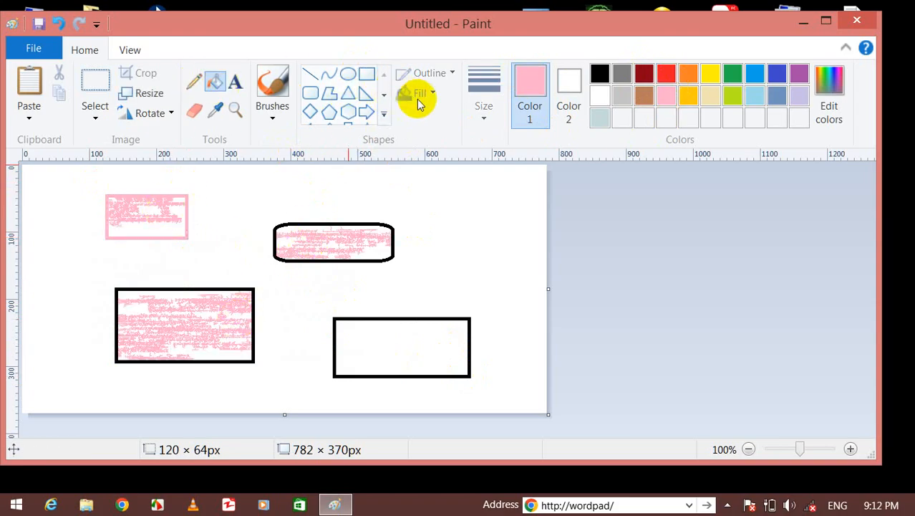
click(403, 240)
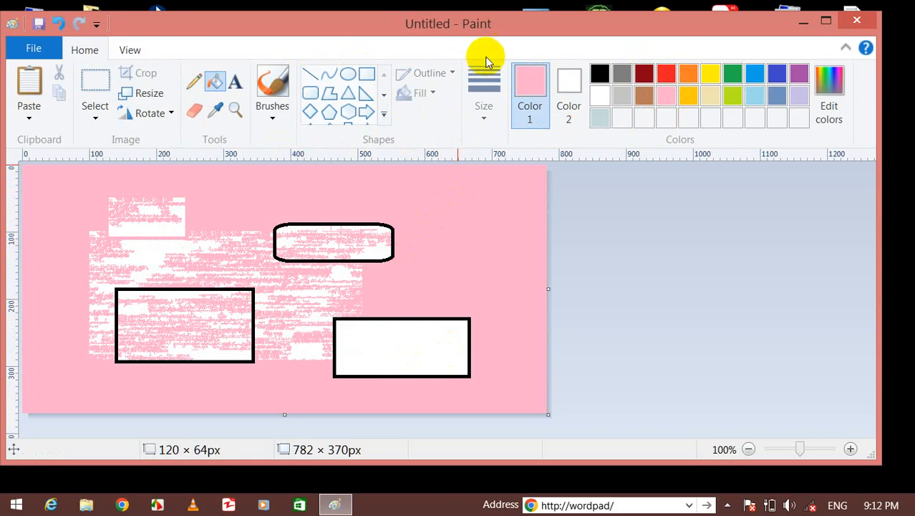
key(ctrl+z)
key(ctrl+z)
key(ctrl+z)
key(ctrl+z)
key(ctrl+z)
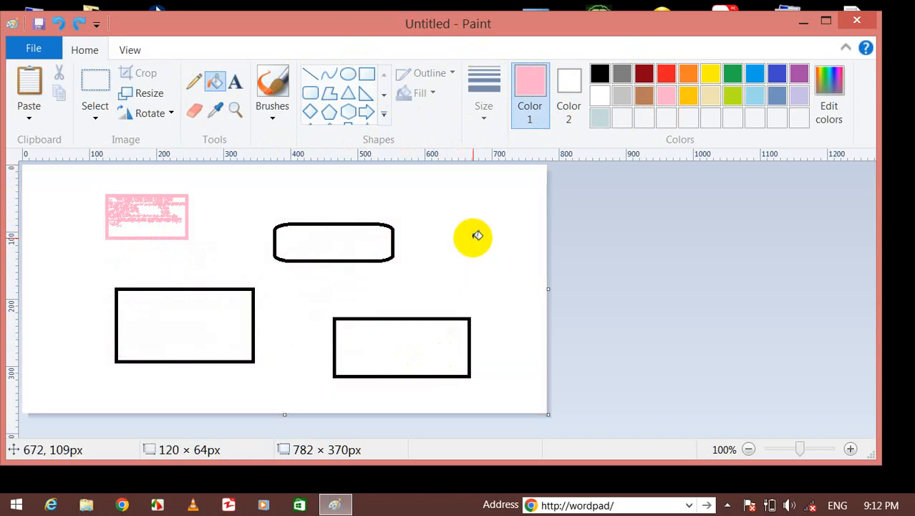
Draw a new solid-fill rectangle at the top left.
click(366, 75)
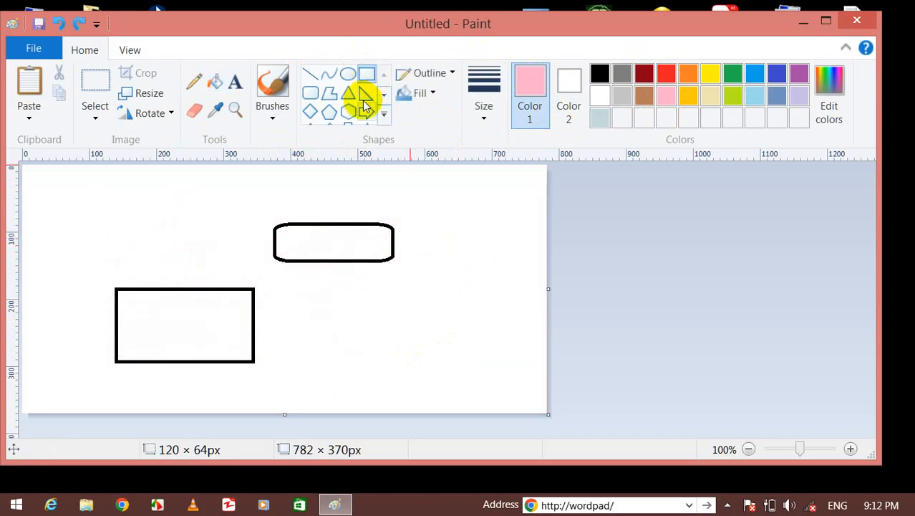
drag(132, 178, 238, 239)
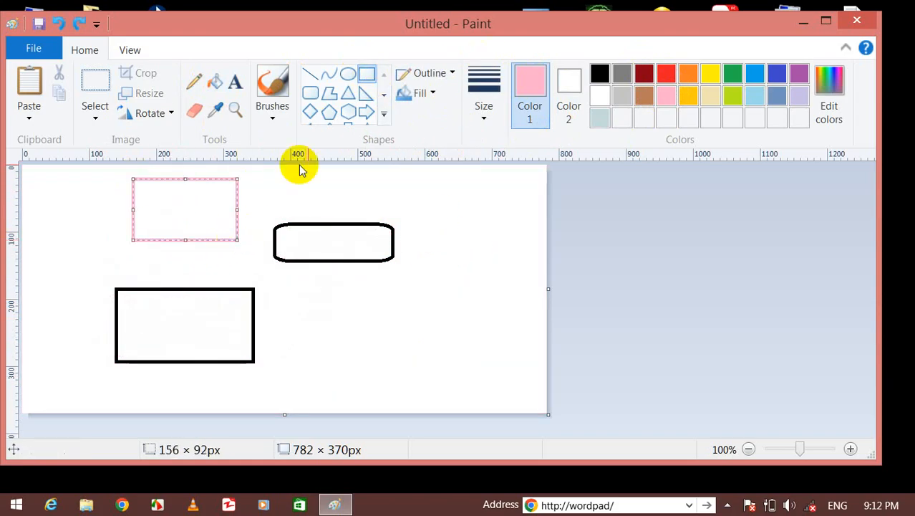
click(421, 94)
click(438, 136)
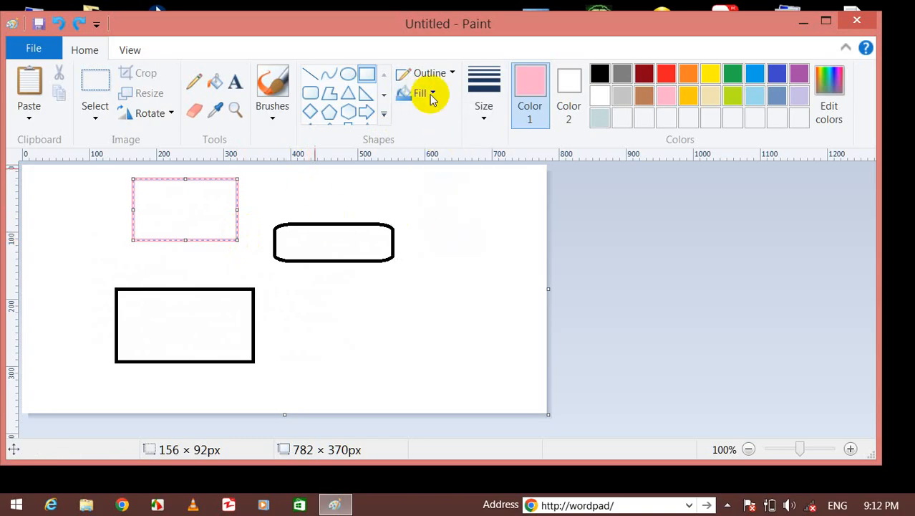
Fill the new top-left, lower-left and rounded rectangles pink, undoing a background fill.
click(214, 82)
click(187, 197)
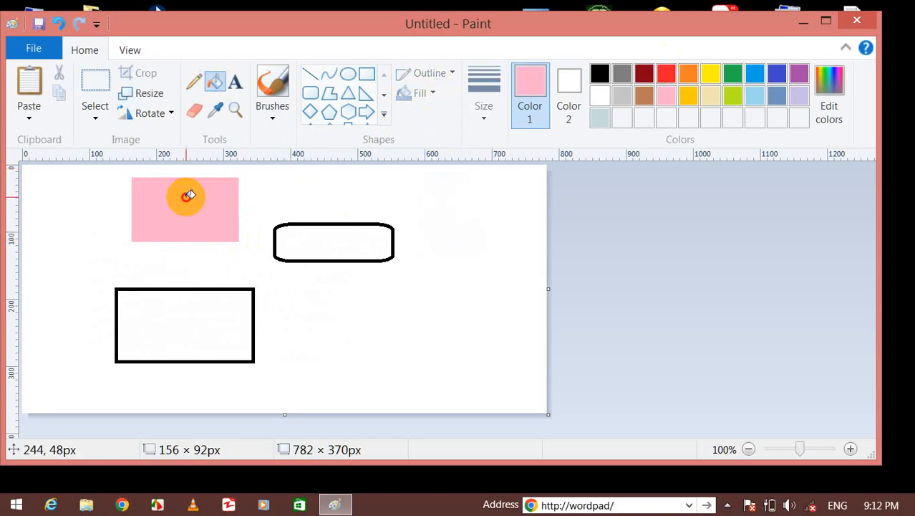
click(277, 270)
click(230, 305)
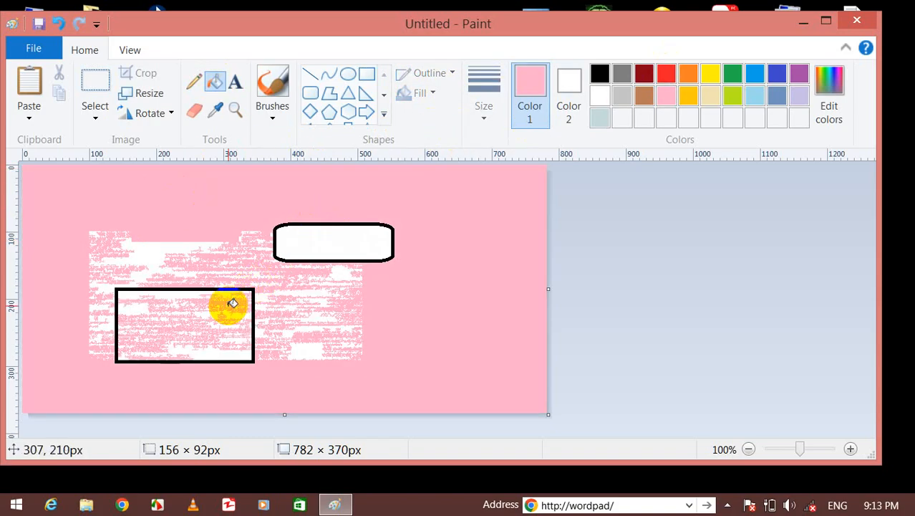
key(ctrl+z)
key(ctrl+z)
click(232, 303)
click(308, 242)
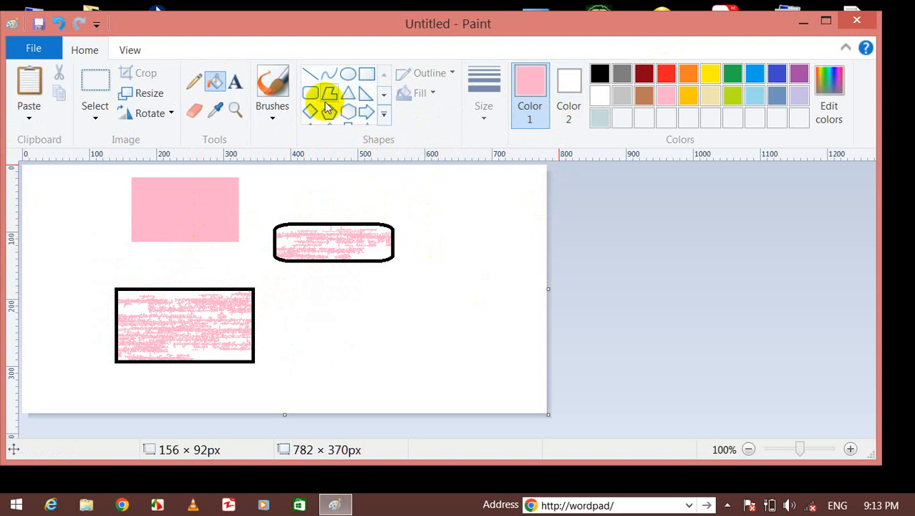
Erase white letter shapes into the pink rectangle.
click(276, 100)
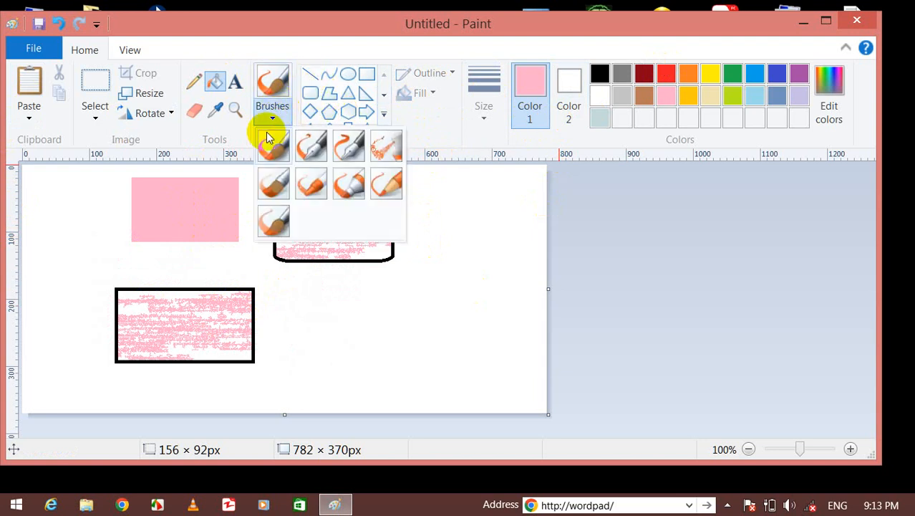
click(196, 113)
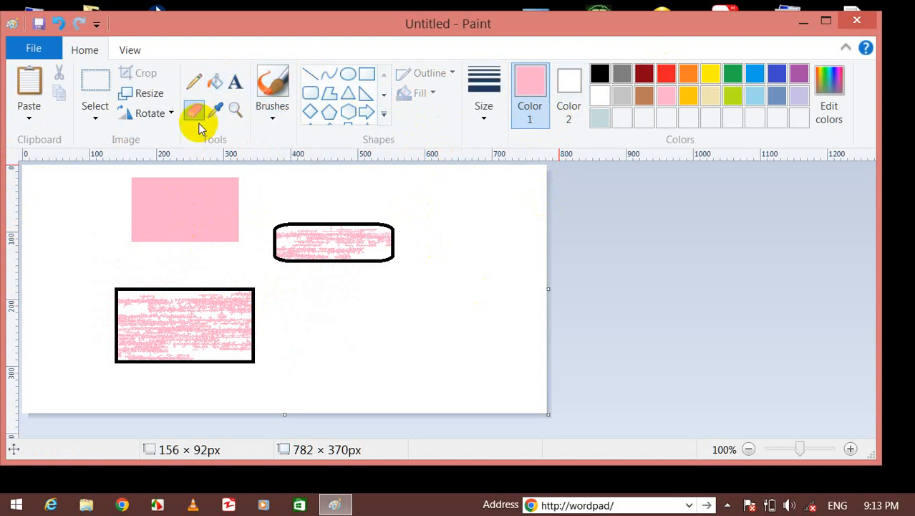
mouse_move(181, 236)
mouse_down()
mouse_move(184, 226)
mouse_move(223, 232)
mouse_move(212, 174)
mouse_up()
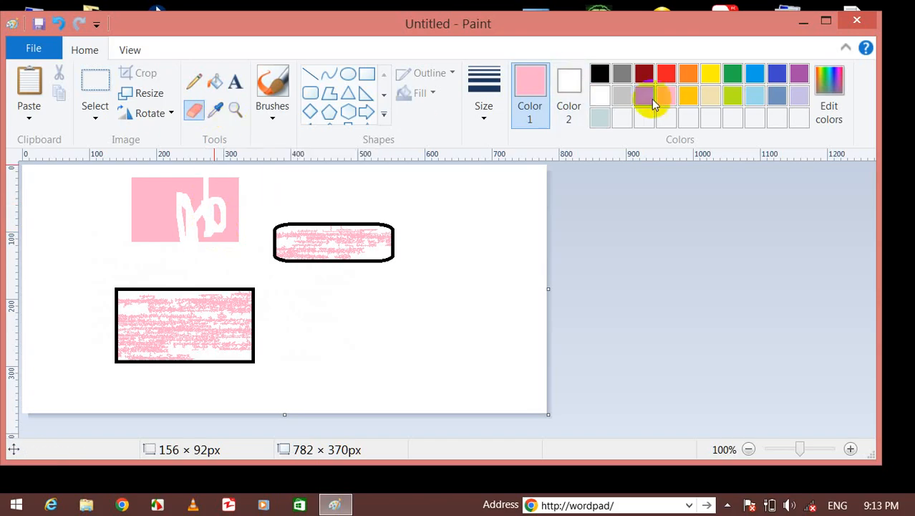
Fill the rounded and lower-left rectangles yellow, keeping the background white.
click(211, 83)
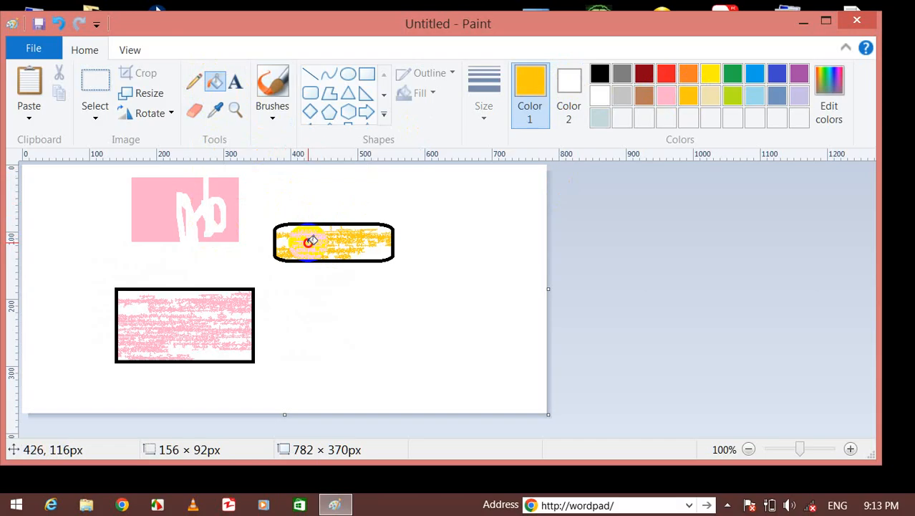
click(202, 202)
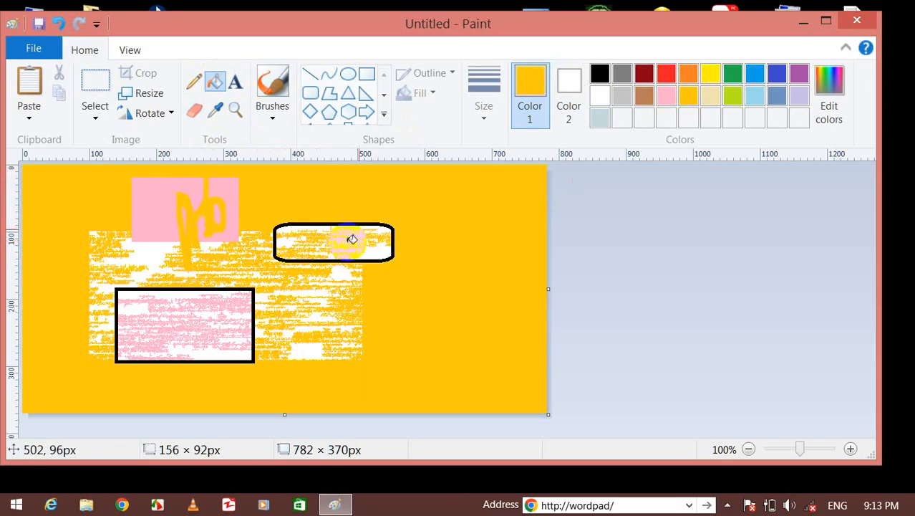
right_click(381, 192)
click(225, 326)
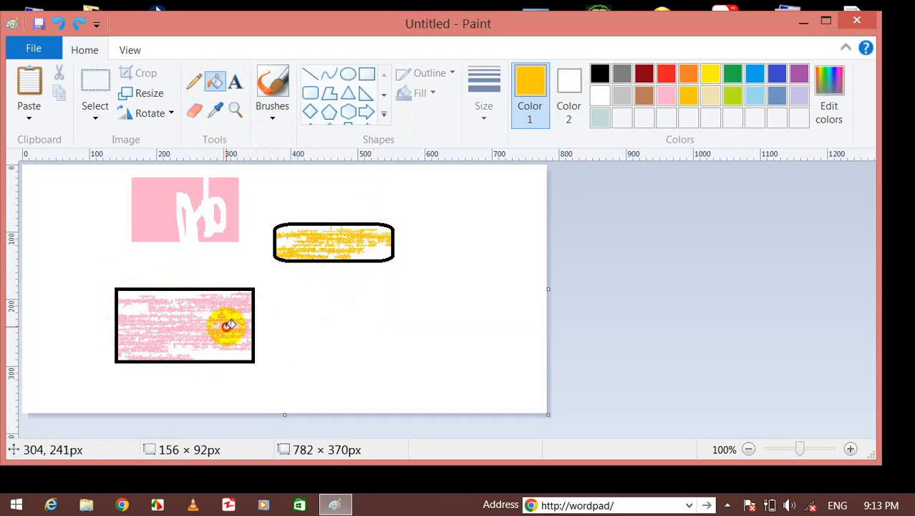
click(368, 235)
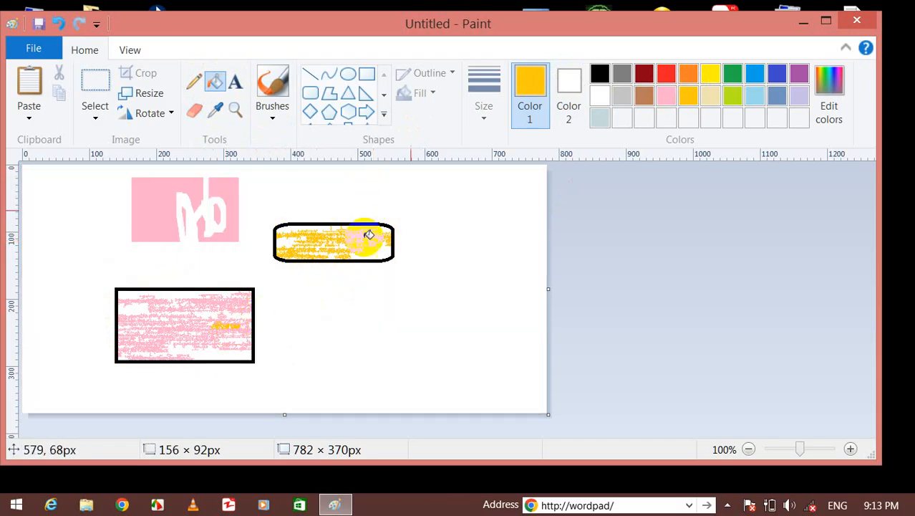
click(221, 116)
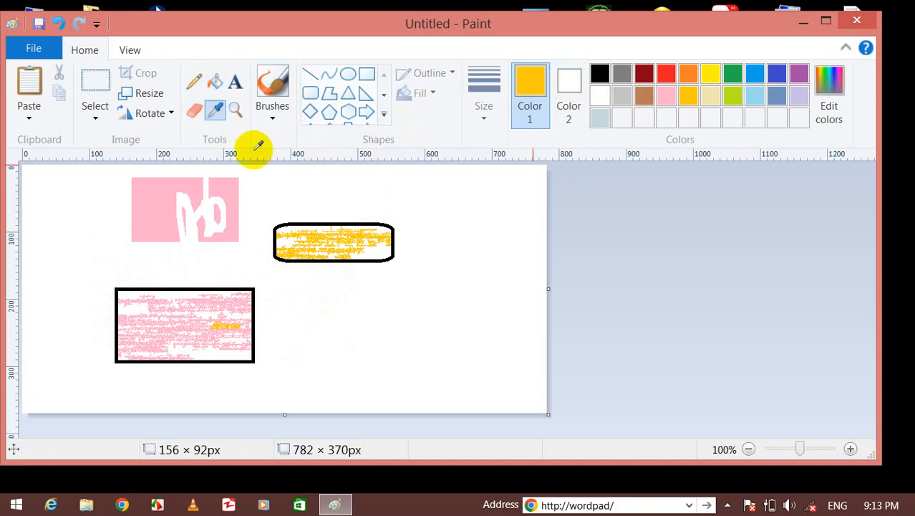
click(347, 237)
click(214, 304)
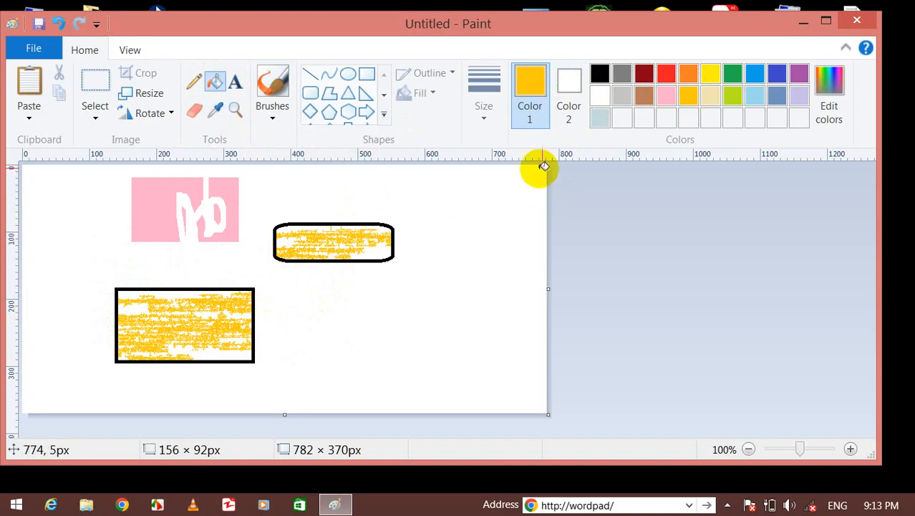
Spray a dotted yellow airbrush loop and paint thick yellow calligraphy strokes over the pink rectangle.
click(273, 104)
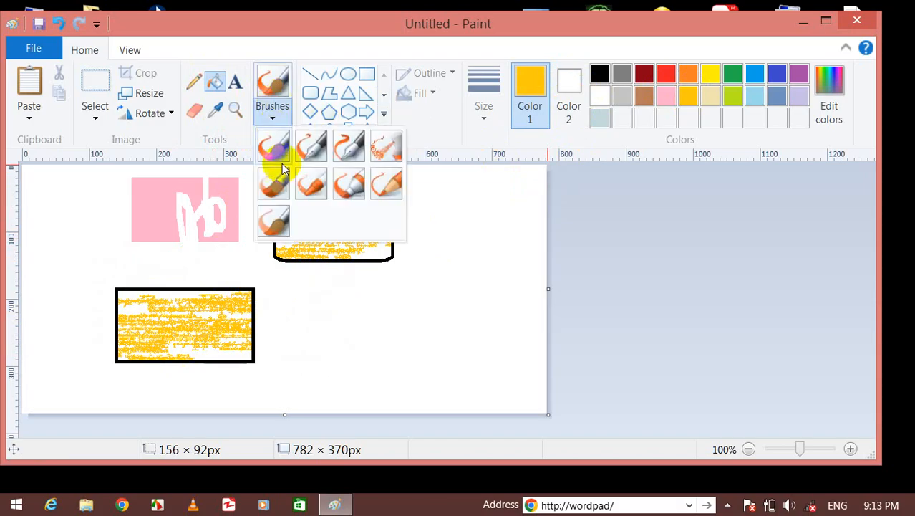
click(376, 143)
mouse_move(430, 233)
mouse_down()
mouse_move(495, 364)
mouse_move(450, 278)
mouse_move(352, 259)
mouse_up()
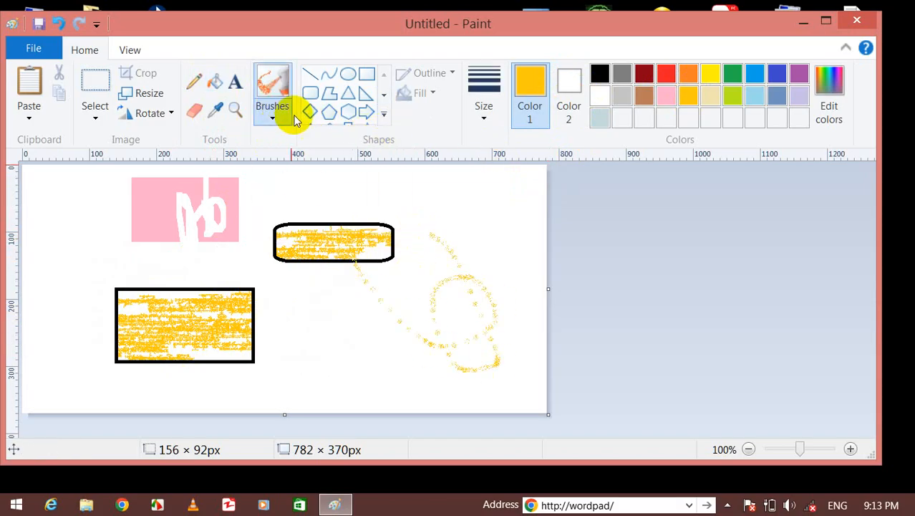
click(273, 115)
click(293, 143)
mouse_move(166, 223)
mouse_down()
mouse_move(229, 170)
mouse_move(262, 215)
mouse_move(295, 190)
mouse_up()
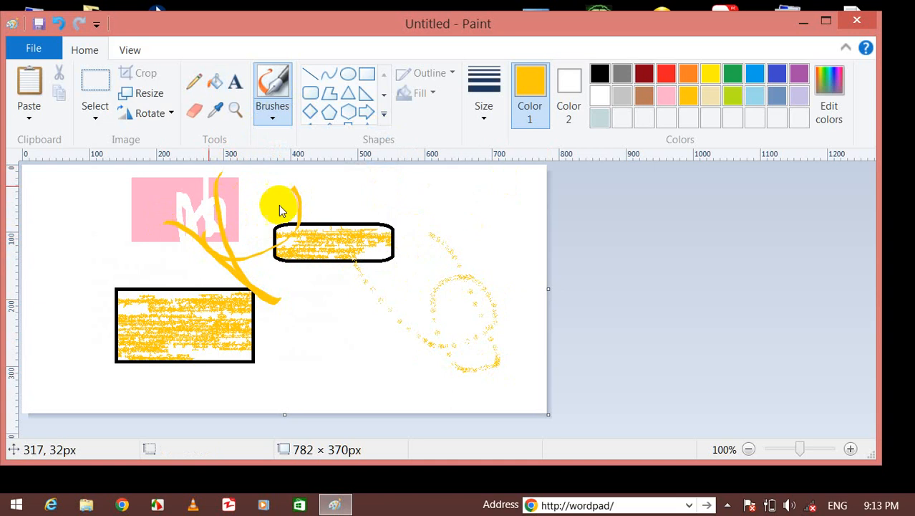
click(54, 50)
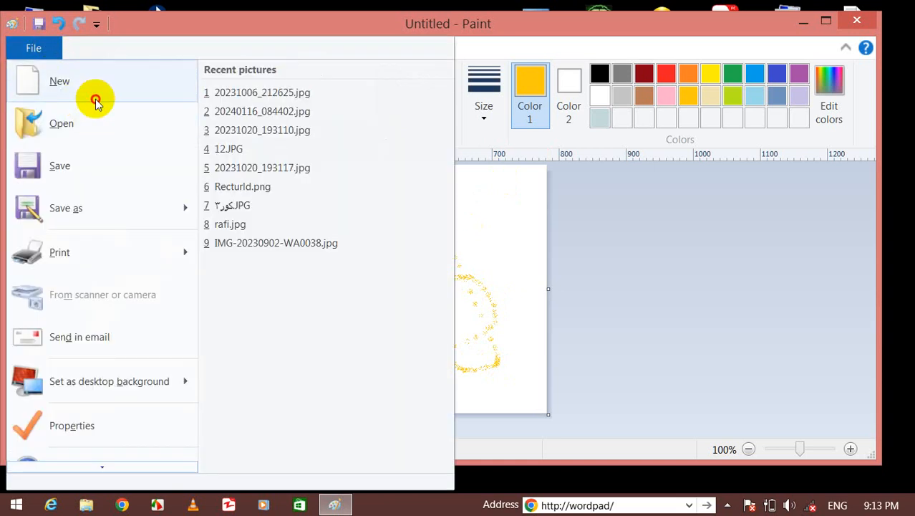
Start a new picture without saving and draw a large black rectangle across the canvas.
click(98, 94)
click(513, 245)
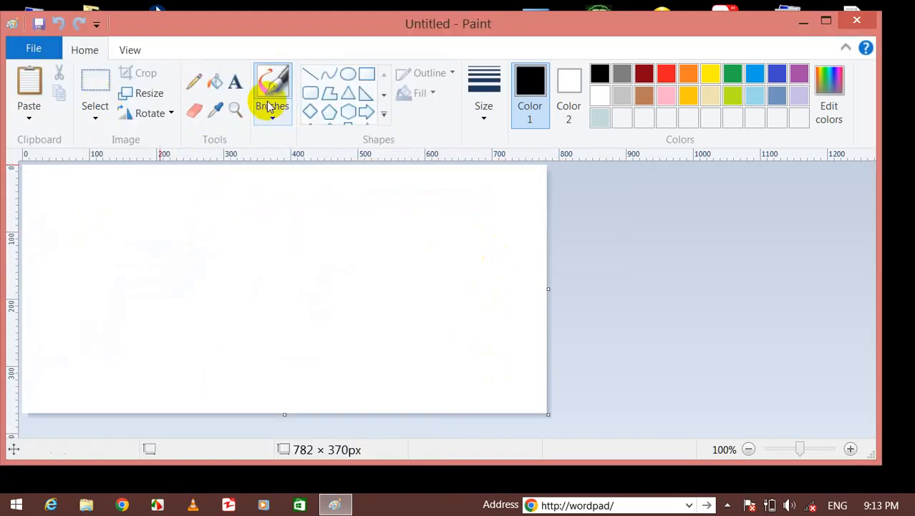
click(368, 74)
drag(74, 185, 502, 372)
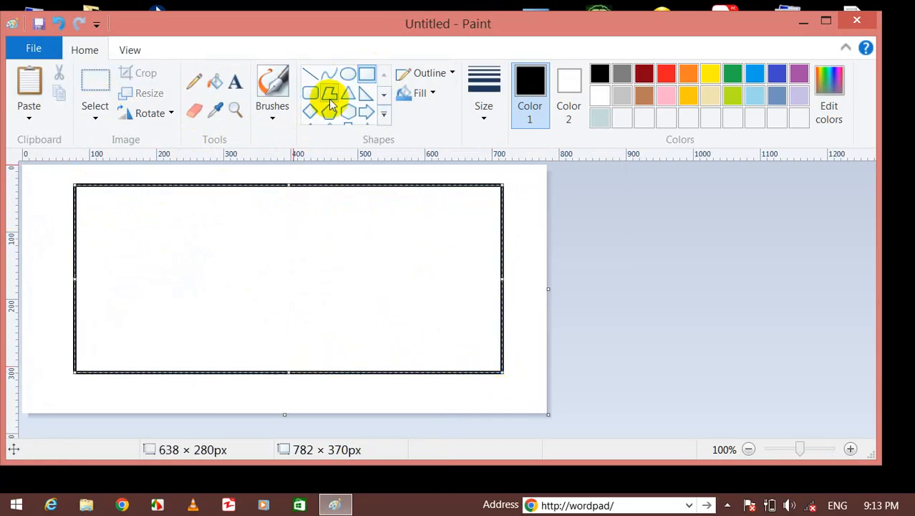
click(34, 186)
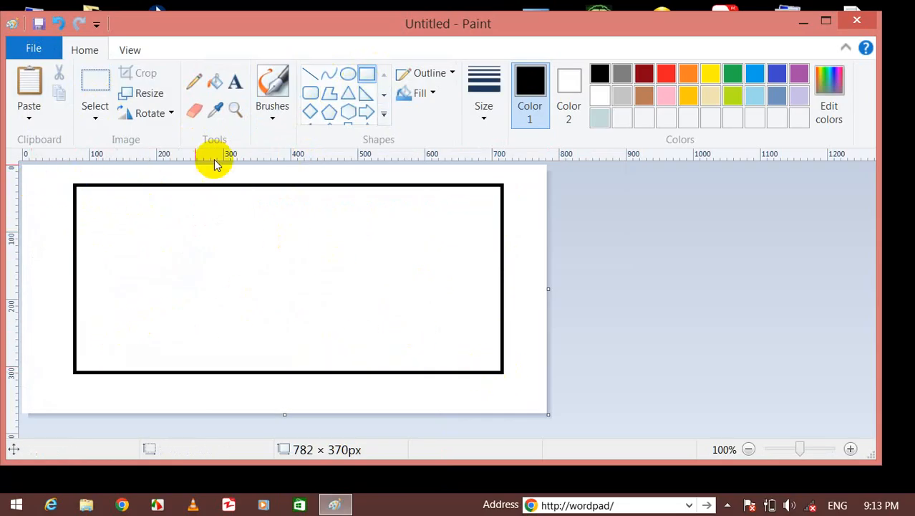
Draw a lower-left box holding a wide small rectangle and a narrow upright one.
click(367, 76)
drag(94, 329, 244, 367)
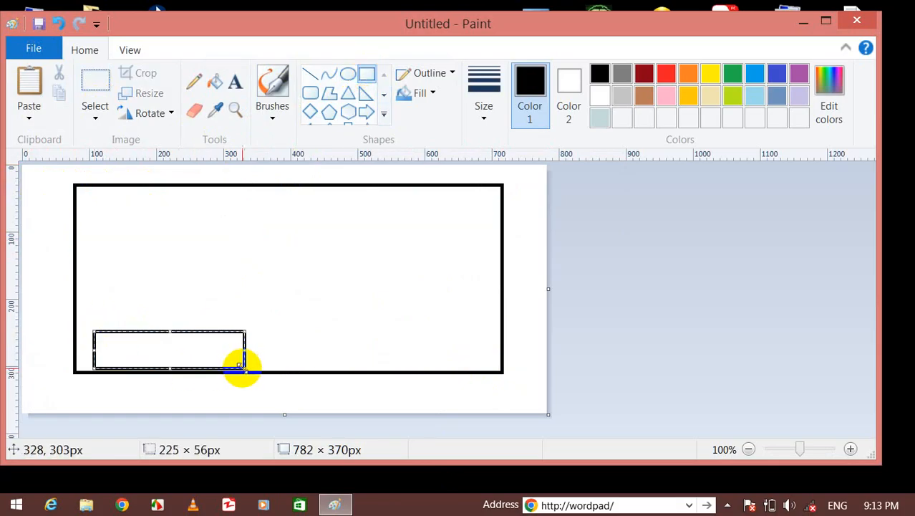
click(367, 78)
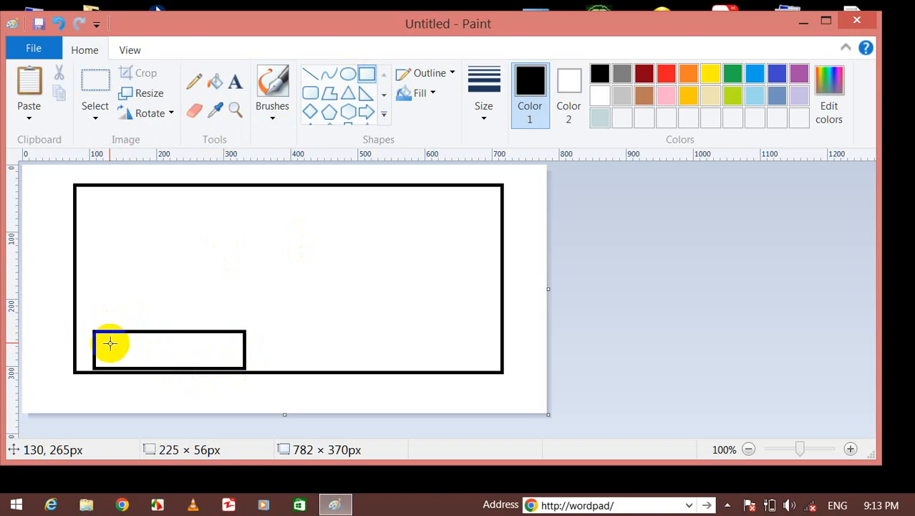
drag(103, 343, 151, 358)
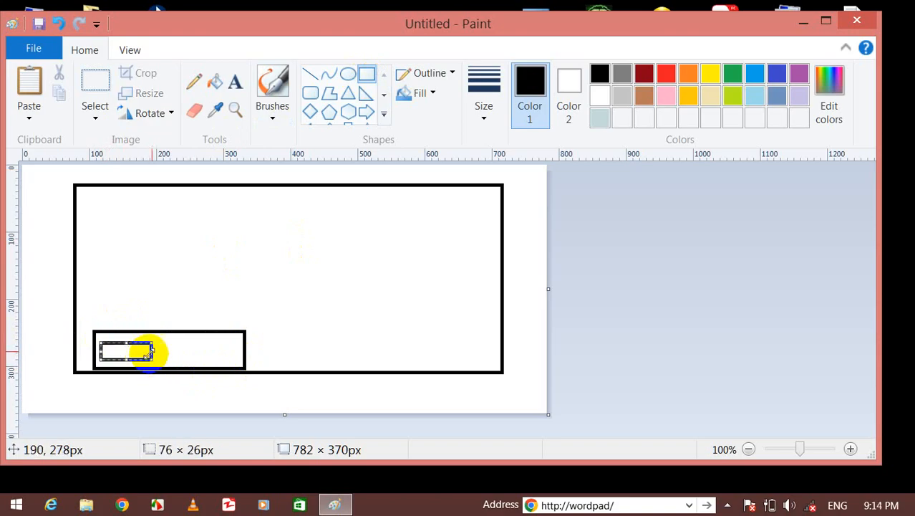
click(372, 72)
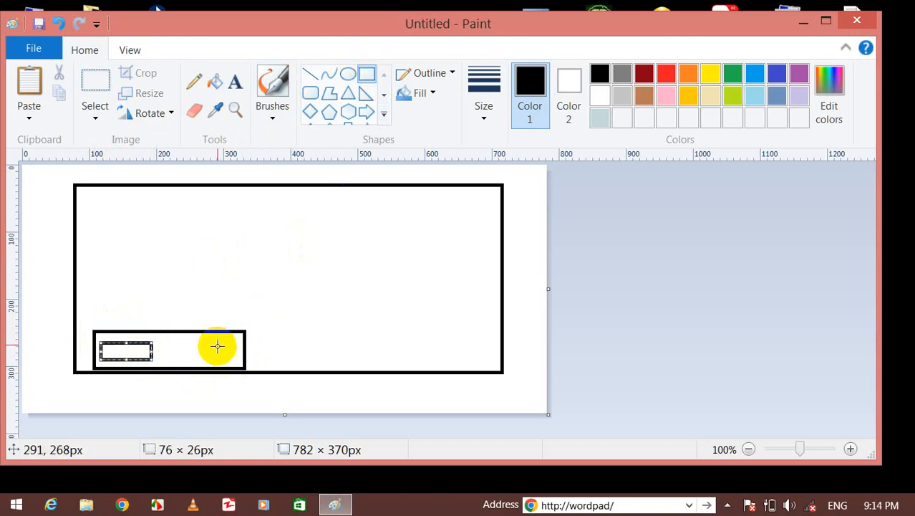
drag(217, 344, 230, 367)
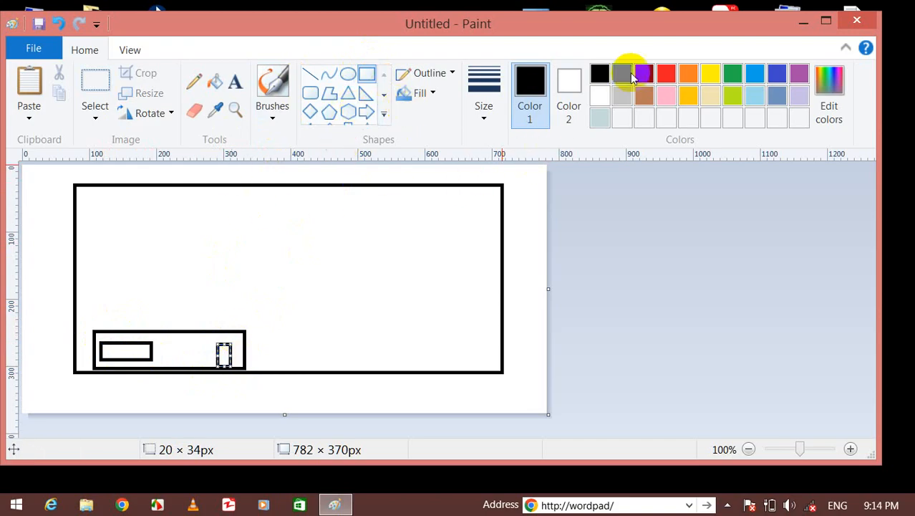
click(665, 95)
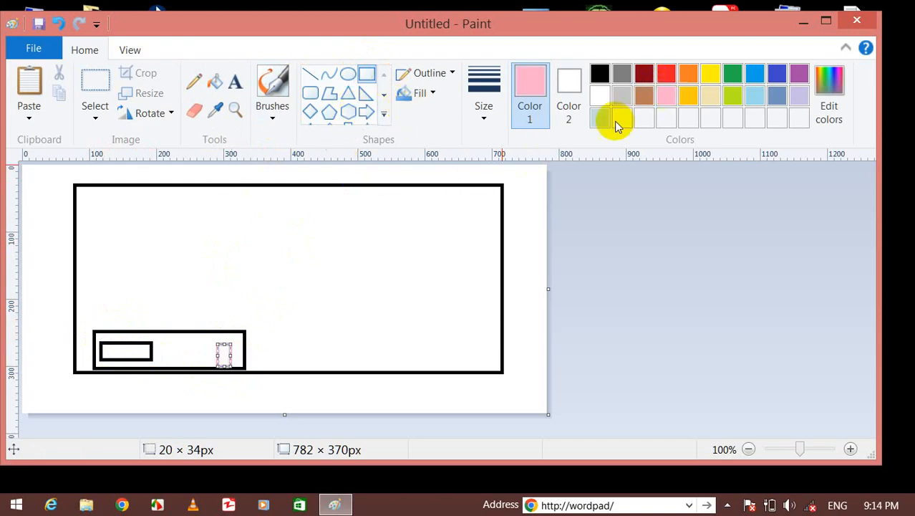
Fill the narrow rectangle orange and the lower box's background light grey-blue.
click(215, 81)
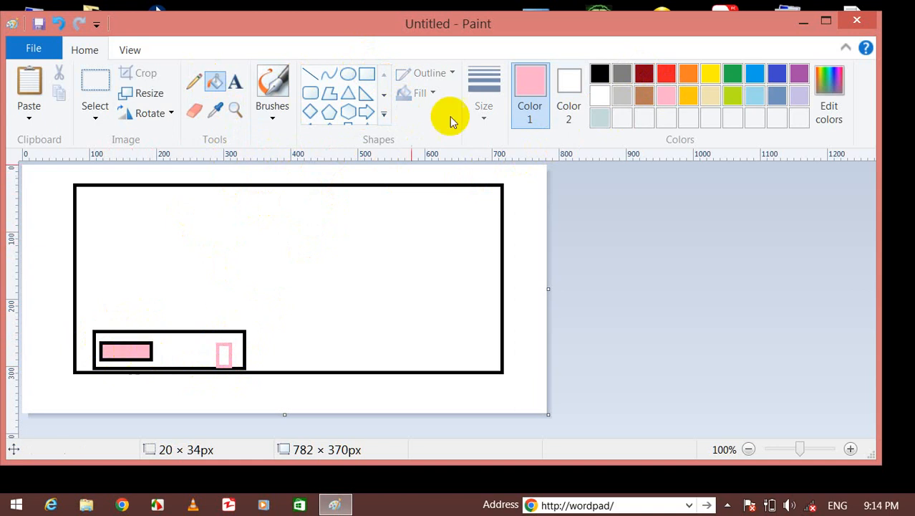
click(685, 81)
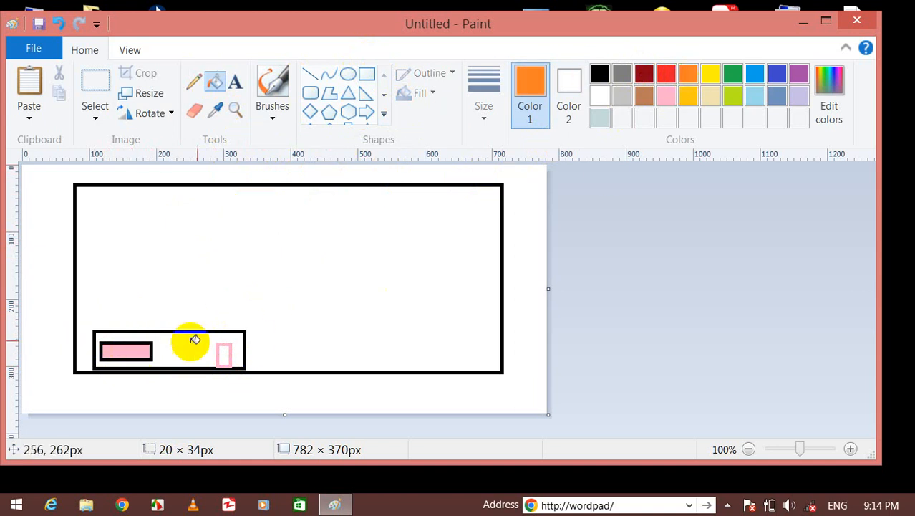
click(225, 356)
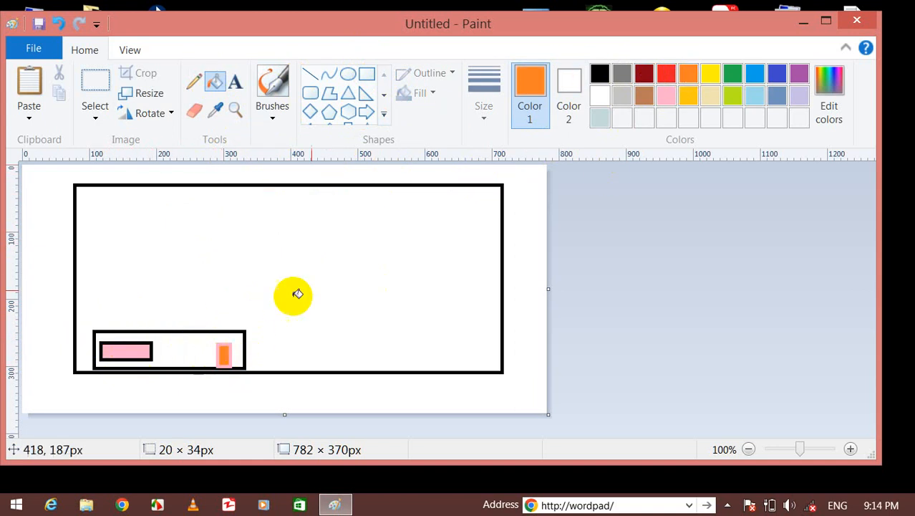
click(600, 117)
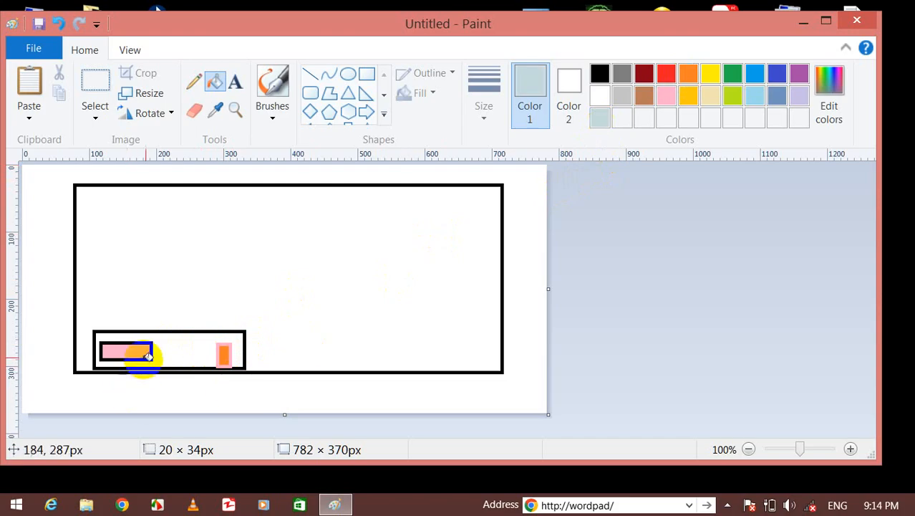
click(180, 345)
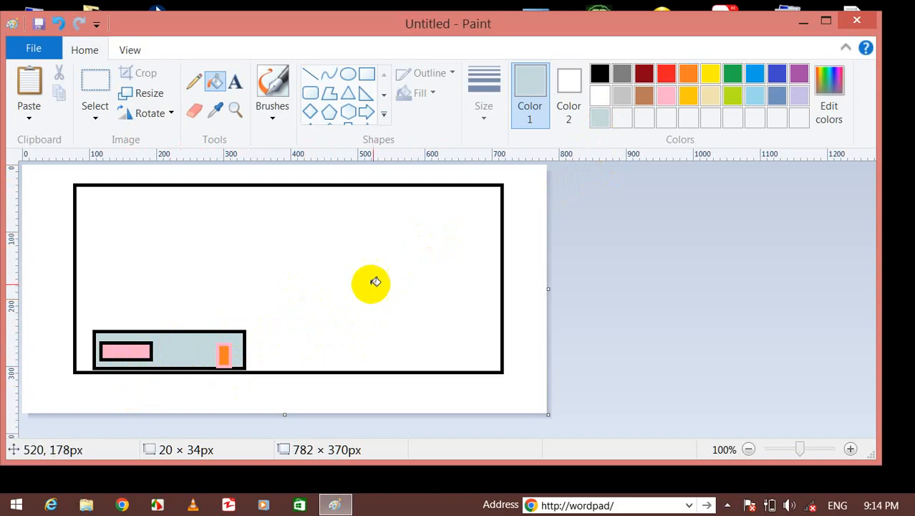
click(236, 85)
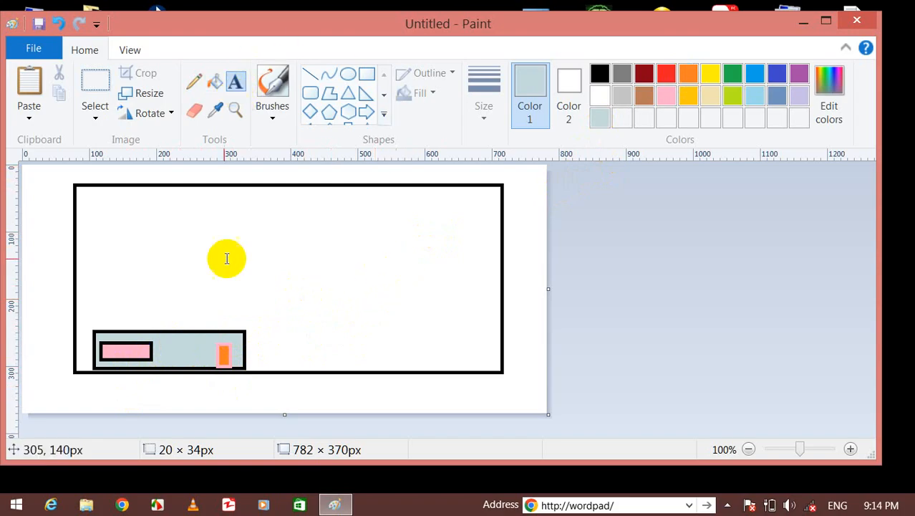
Add a '10M' label at size 11 on the grey-blue box.
click(194, 338)
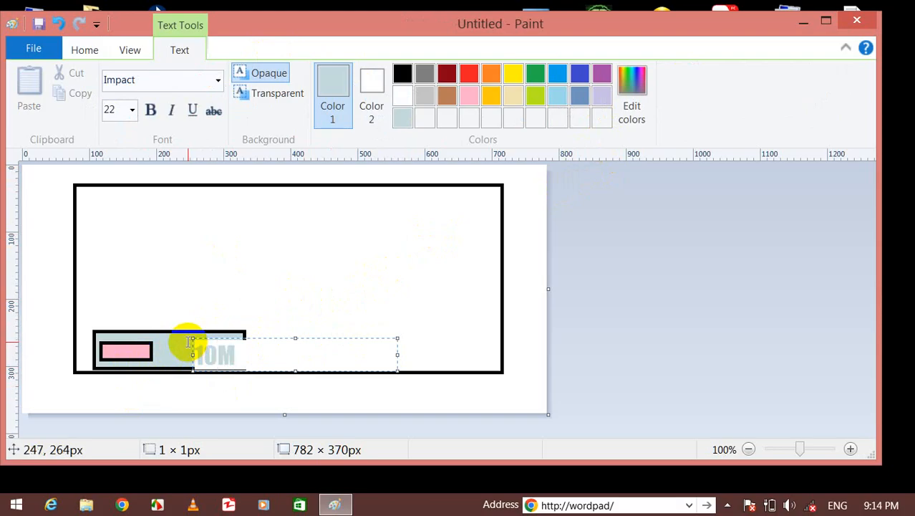
drag(254, 362, 171, 356)
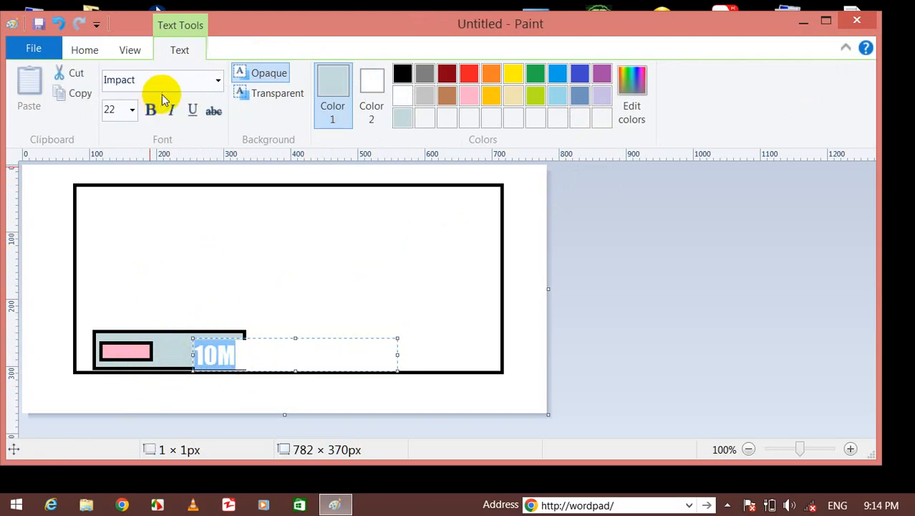
click(133, 111)
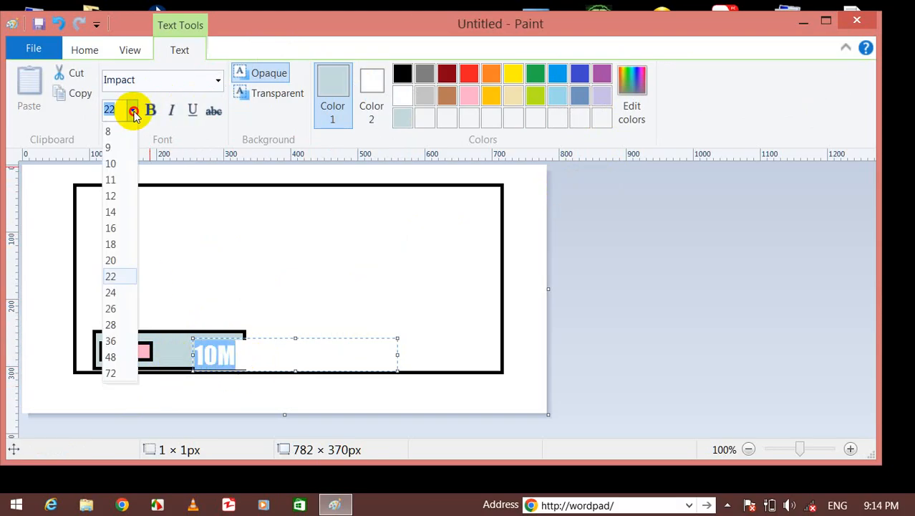
click(111, 242)
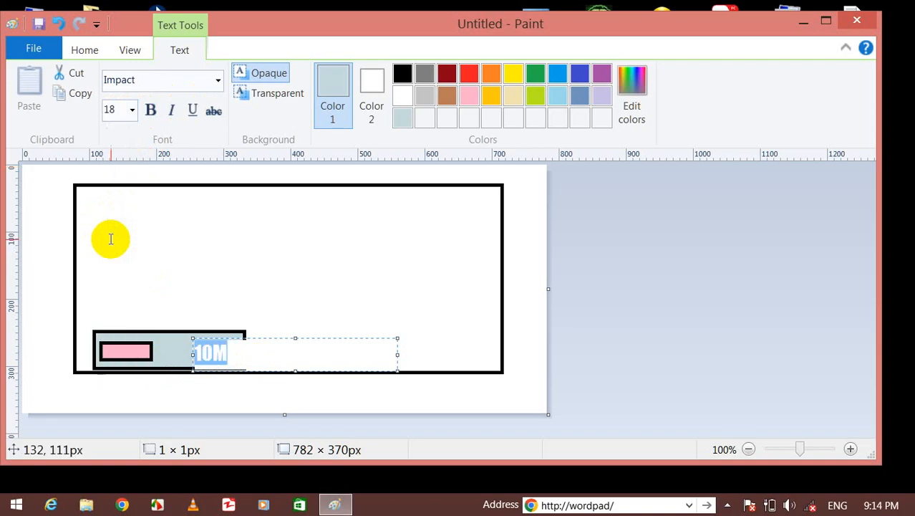
click(133, 111)
click(123, 183)
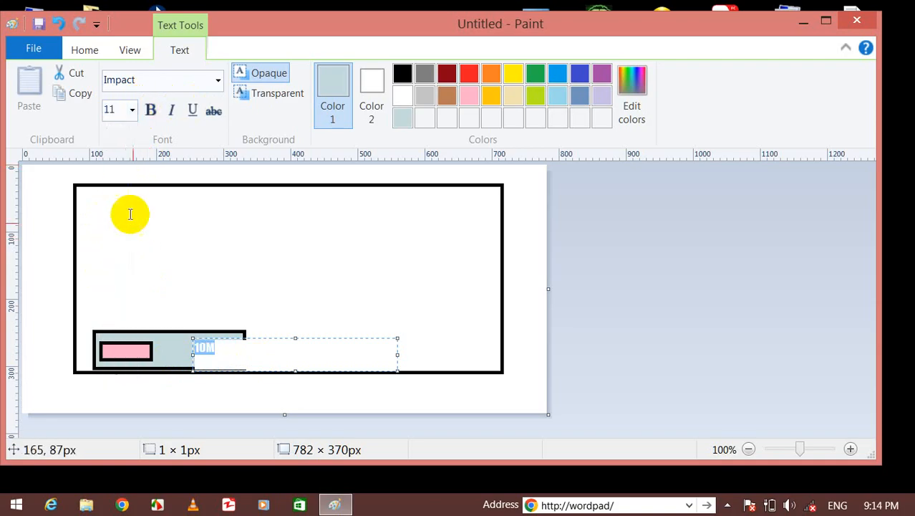
click(299, 242)
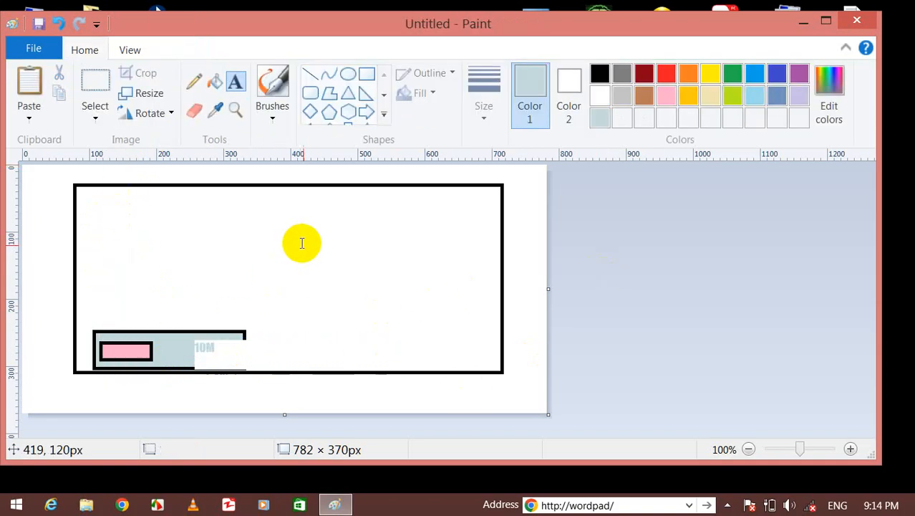
click(244, 347)
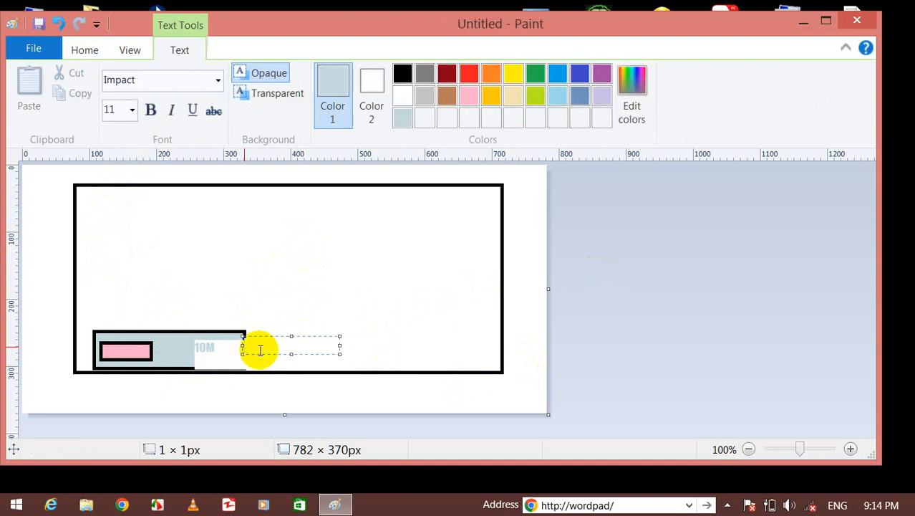
click(256, 297)
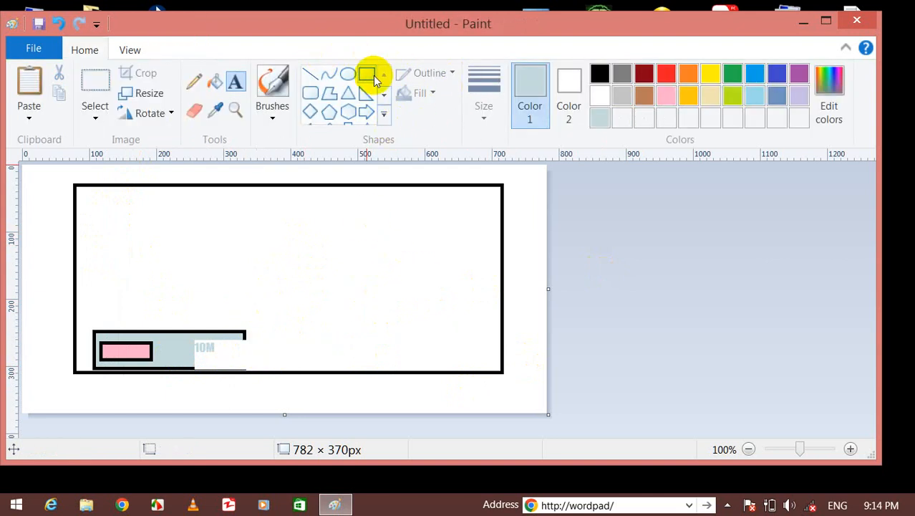
Draw a red rectangle in the right half of the large frame.
click(368, 73)
mouse_move(355, 262)
mouse_down()
mouse_move(476, 324)
mouse_move(509, 317)
mouse_move(494, 323)
mouse_up()
click(666, 73)
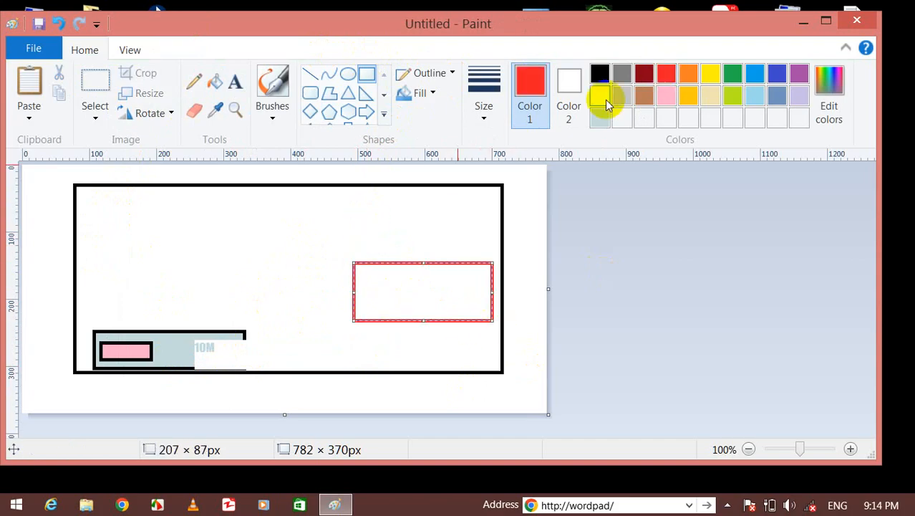
click(215, 81)
Fill the right rectangle red and add a black '12M' label with transparent background at its top-left.
click(368, 285)
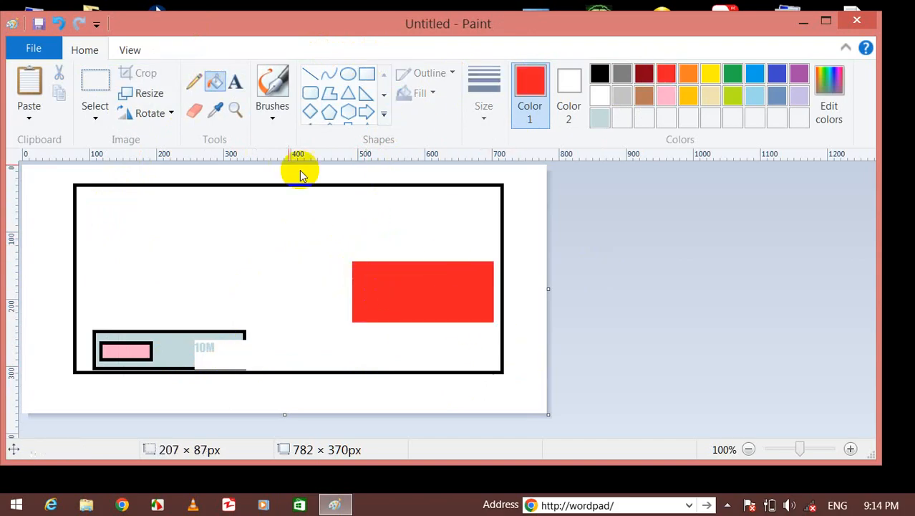
click(242, 82)
click(371, 278)
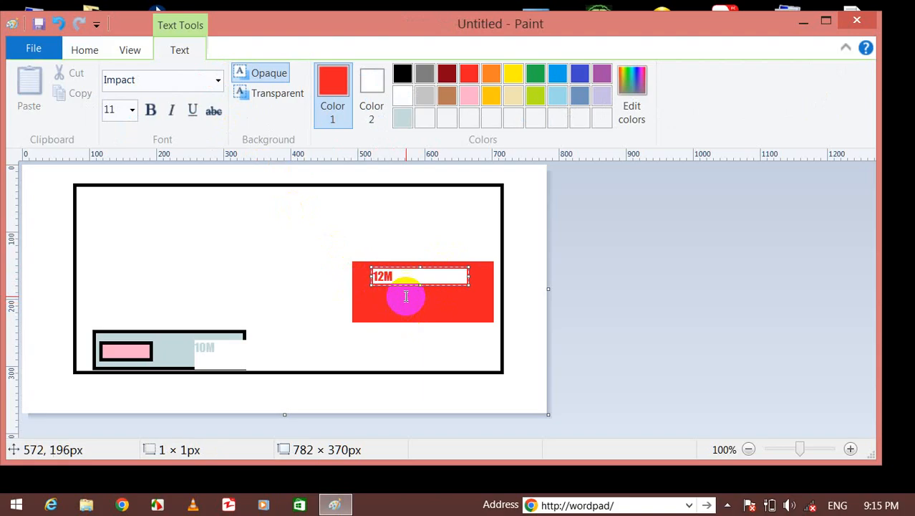
drag(405, 278, 383, 277)
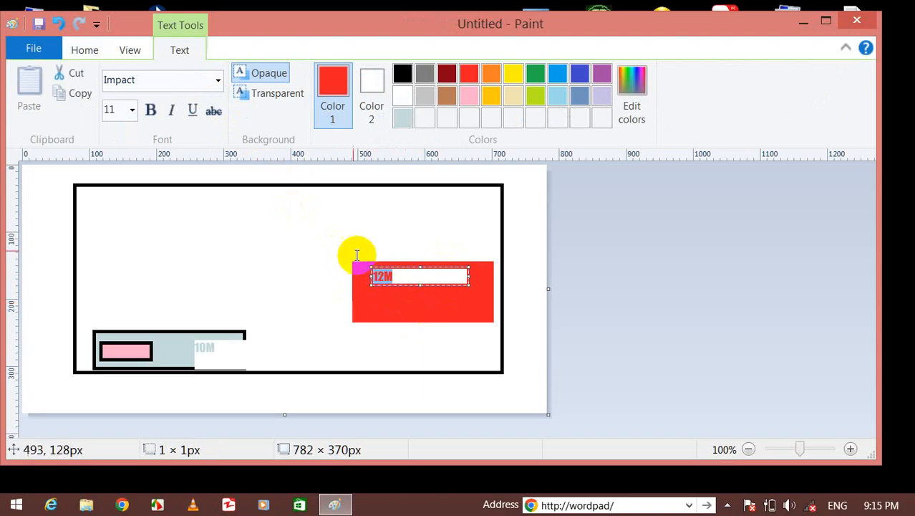
click(371, 100)
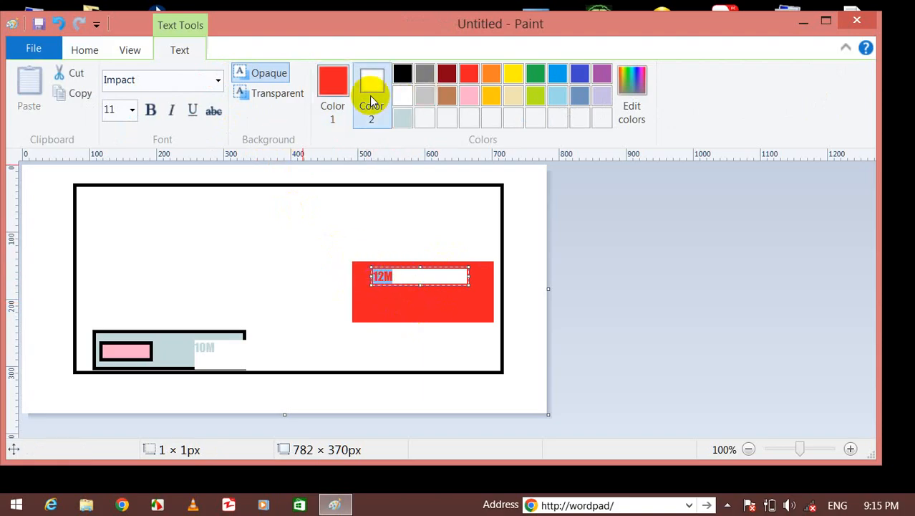
click(491, 73)
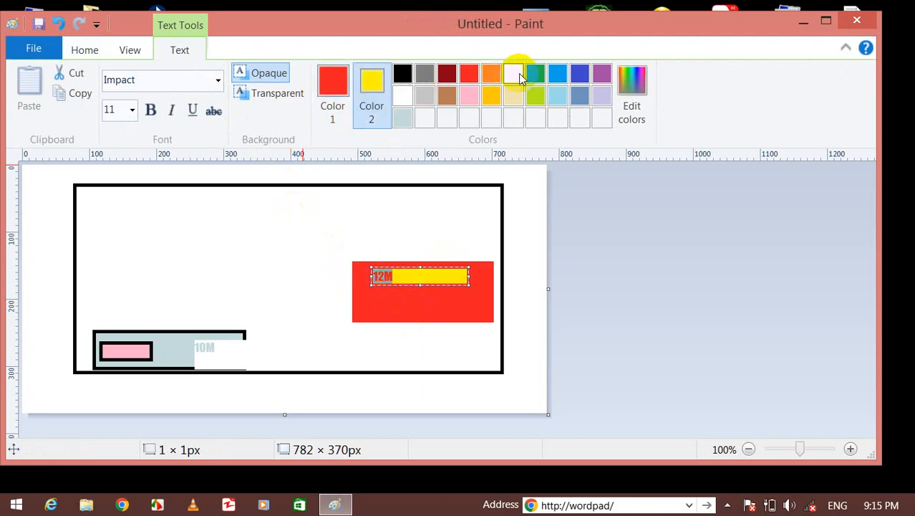
click(322, 92)
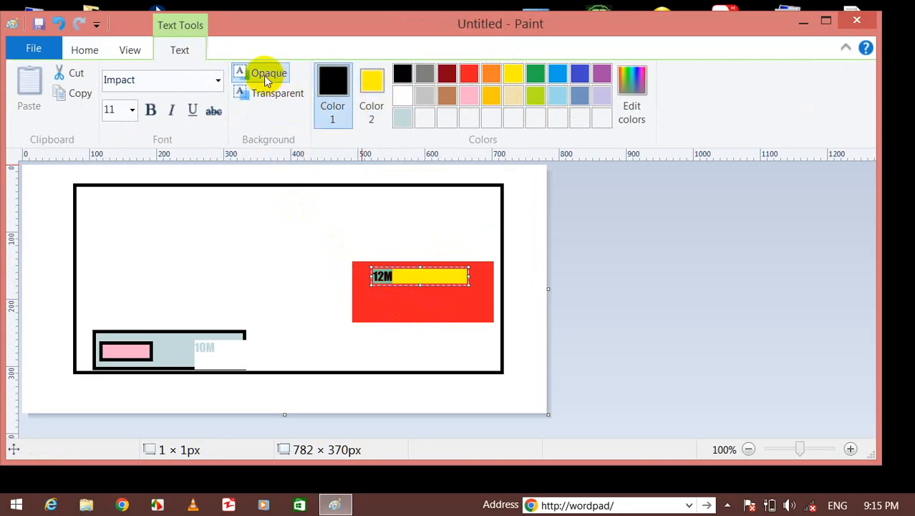
click(251, 92)
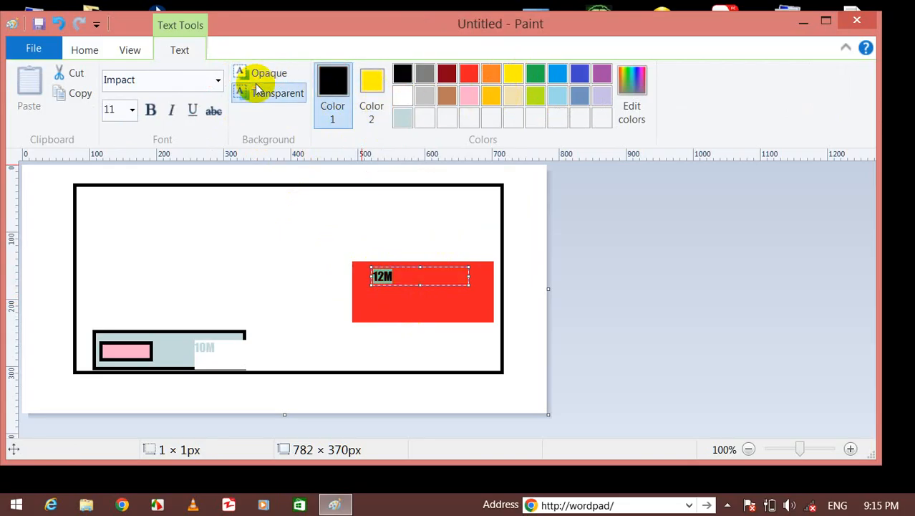
click(288, 253)
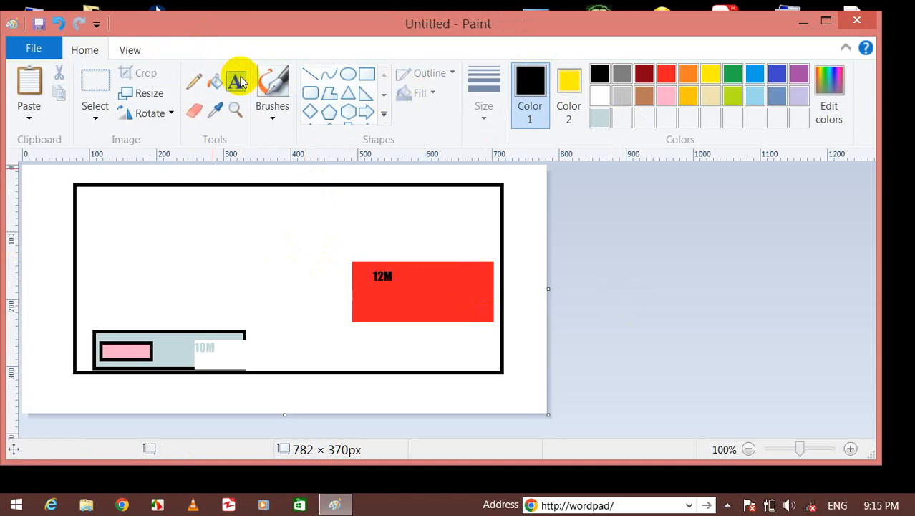
Draw a large yellow panel with a black outline.
click(384, 113)
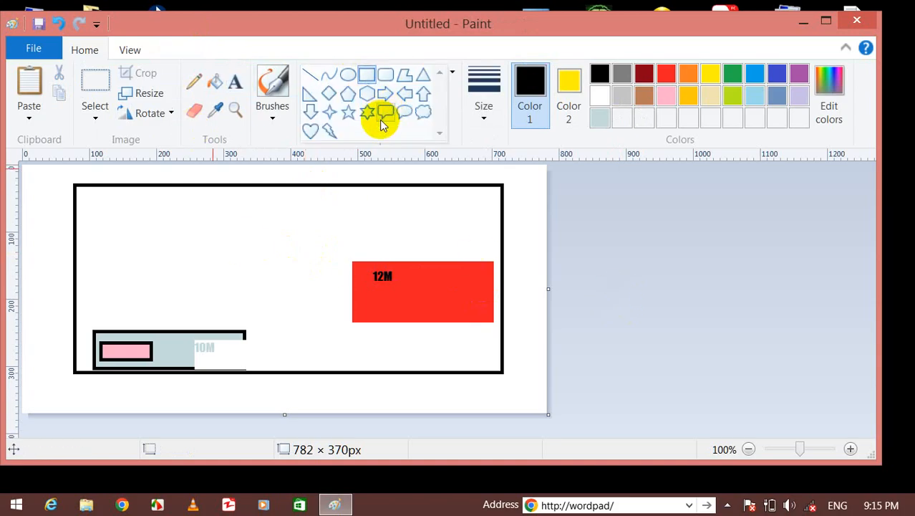
click(176, 196)
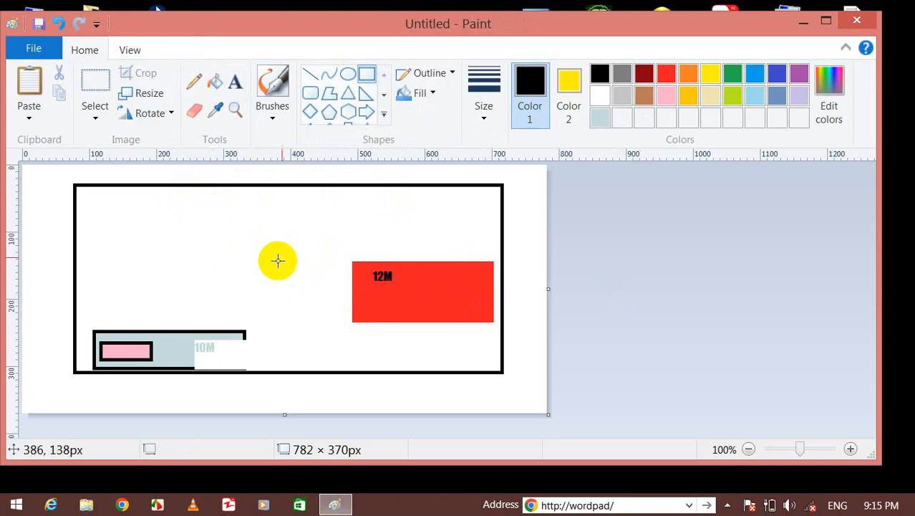
mouse_move(104, 197)
mouse_down()
mouse_move(317, 266)
mouse_move(434, 325)
mouse_up()
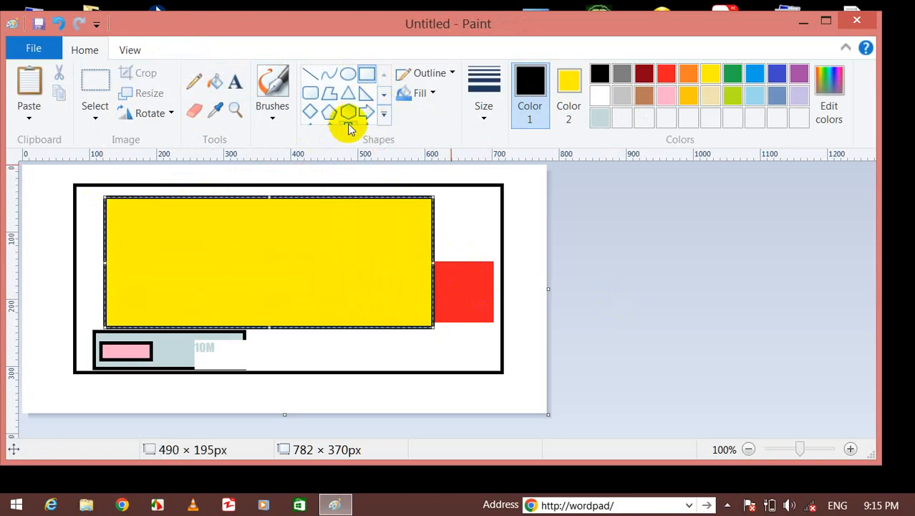
Add five- and six-point stars to the panel's corners and a four-point star in its centre.
click(384, 113)
click(349, 114)
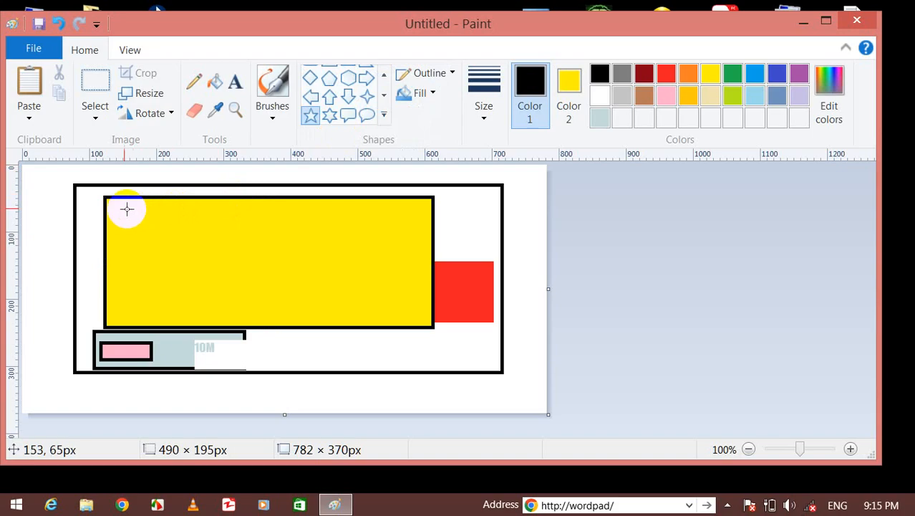
drag(111, 203, 137, 224)
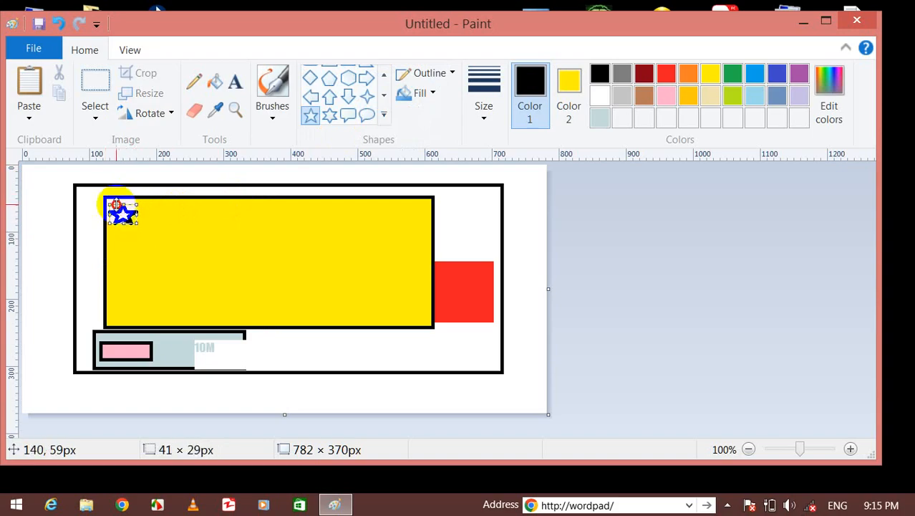
click(330, 116)
drag(412, 206, 437, 225)
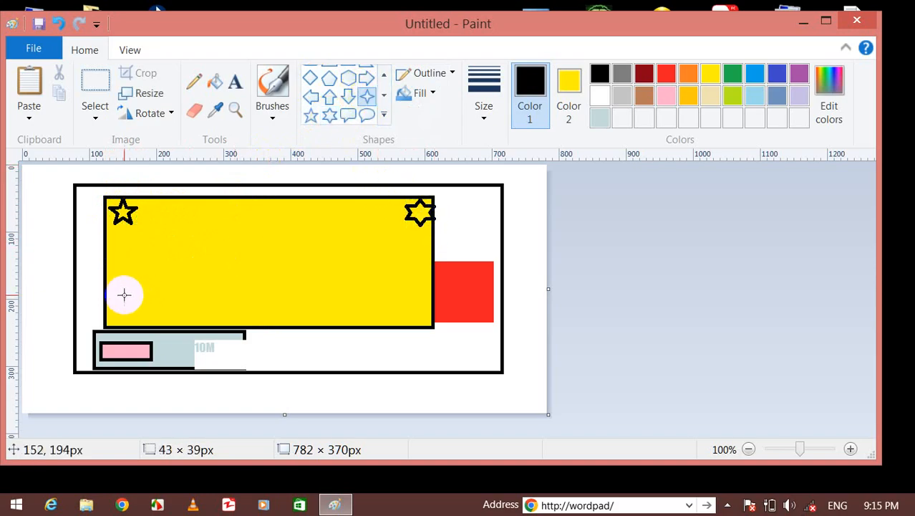
drag(112, 313, 128, 325)
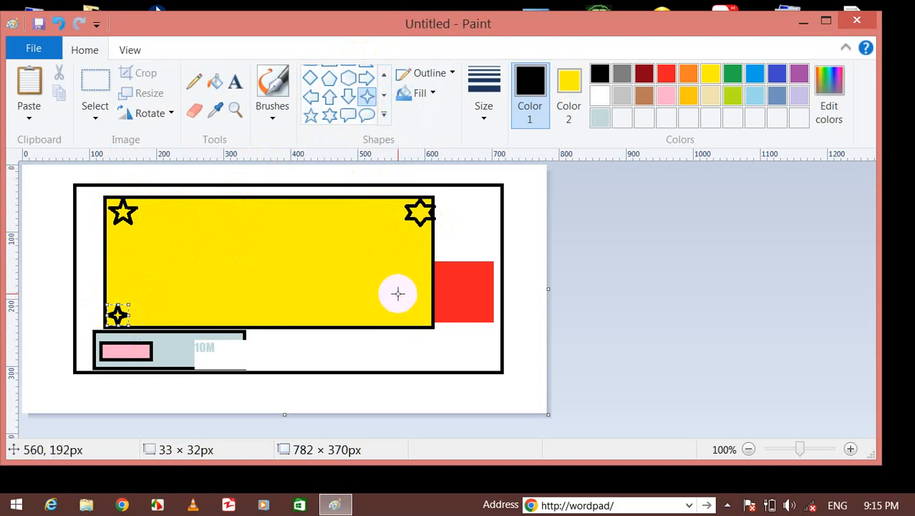
drag(407, 304, 432, 326)
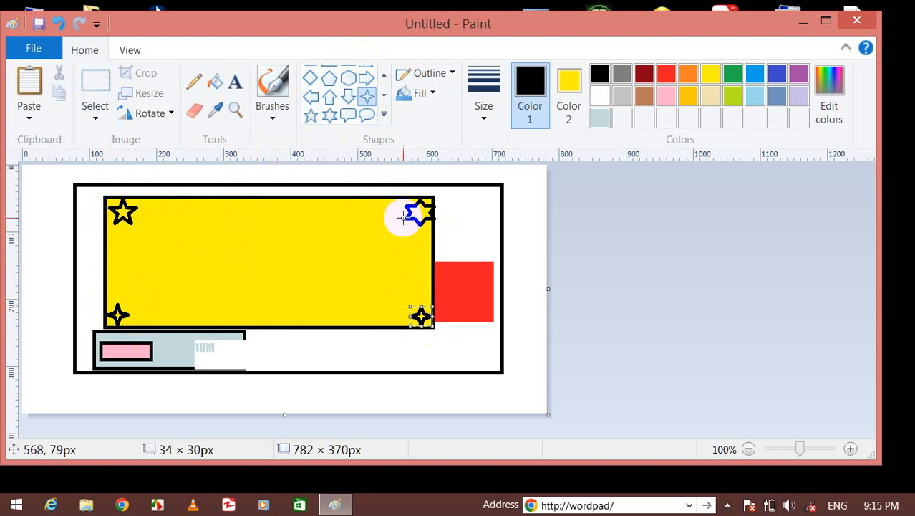
click(368, 95)
drag(241, 250, 276, 285)
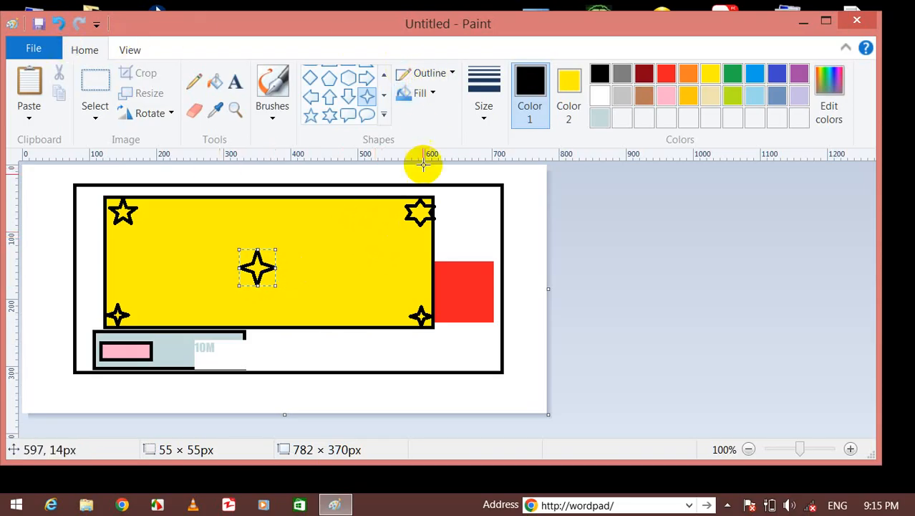
Draw a pentagon to the left of the panel.
click(329, 77)
drag(32, 195, 106, 272)
click(430, 73)
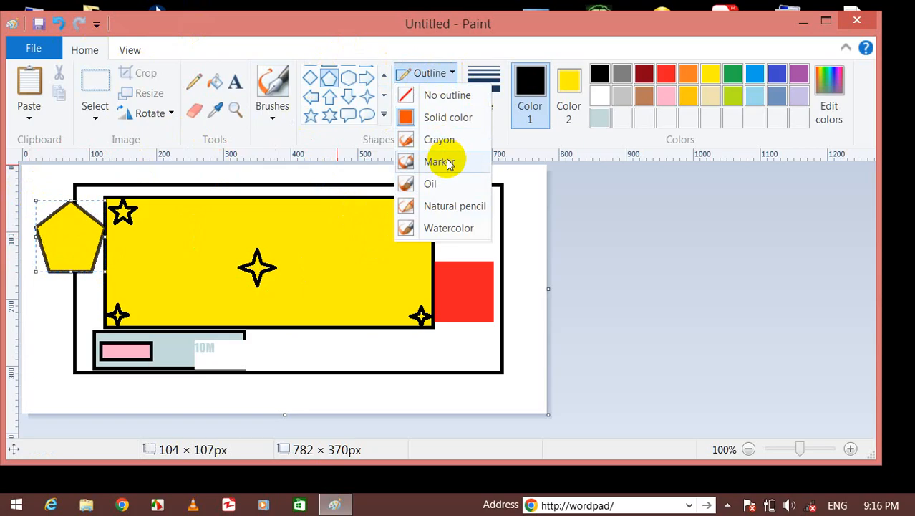
Set the pentagon to no outline with the thickest line size, then make green the primary colour.
click(421, 74)
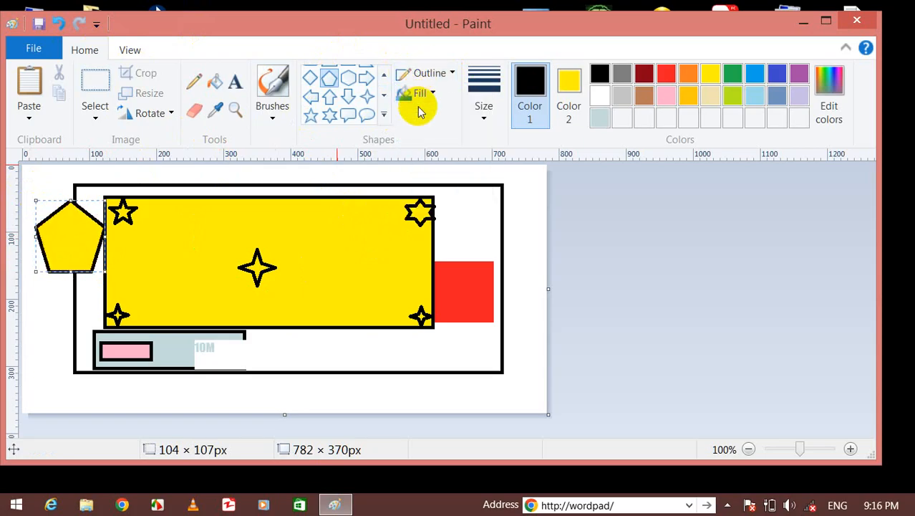
click(420, 92)
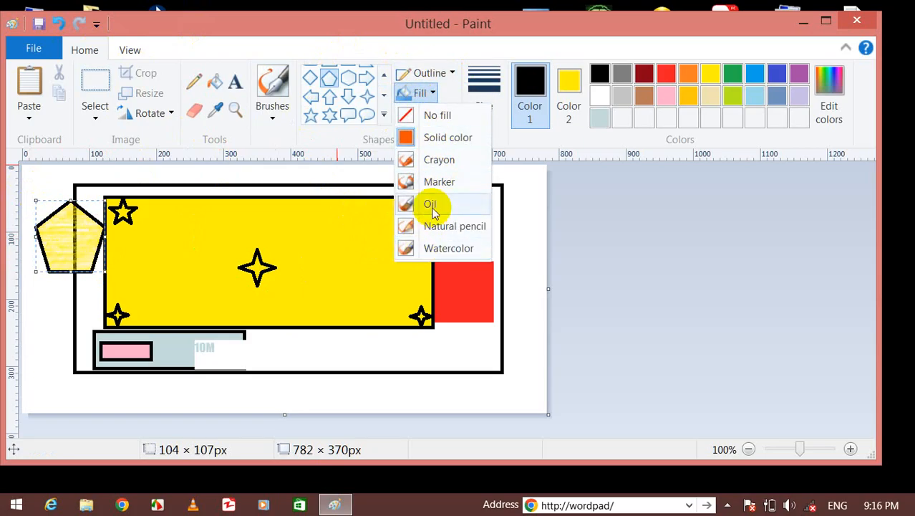
click(433, 72)
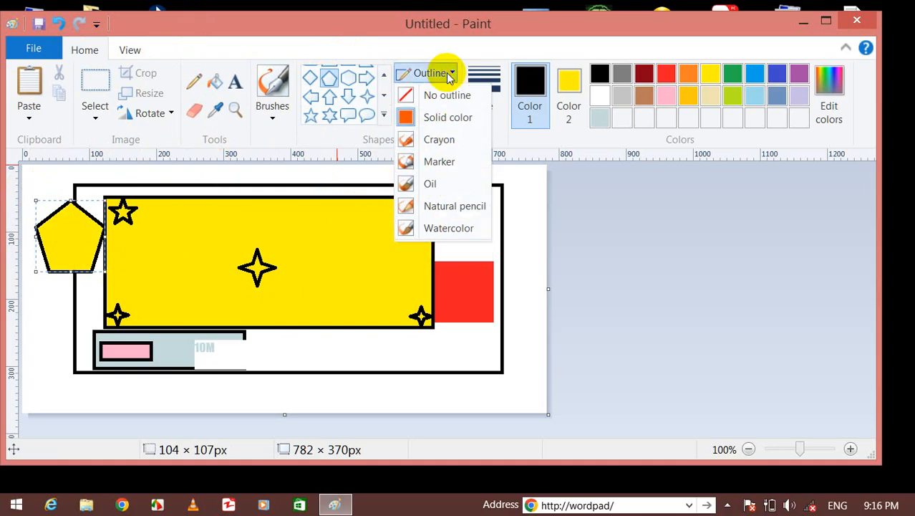
click(484, 86)
click(484, 105)
click(484, 109)
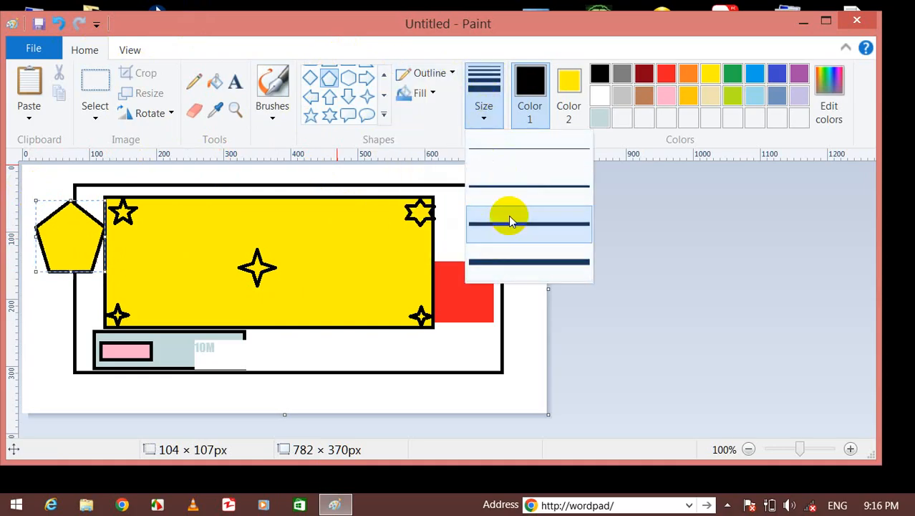
click(504, 265)
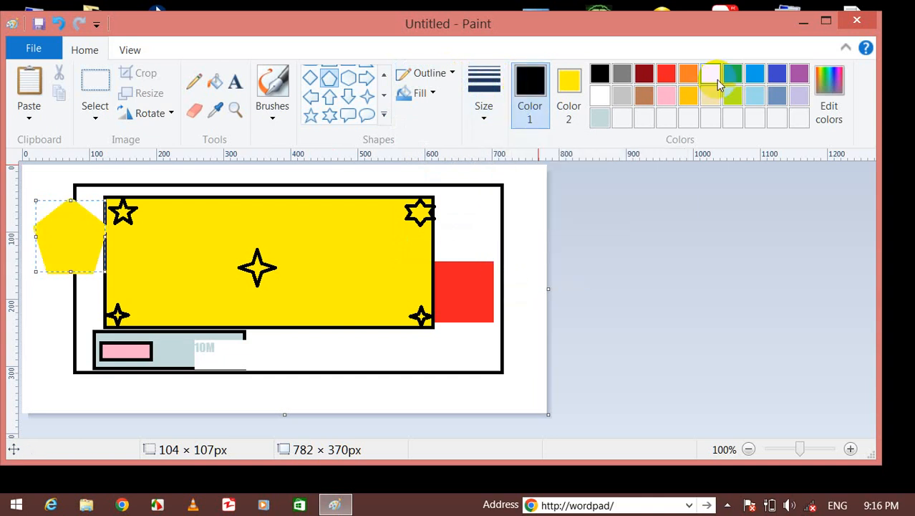
click(731, 75)
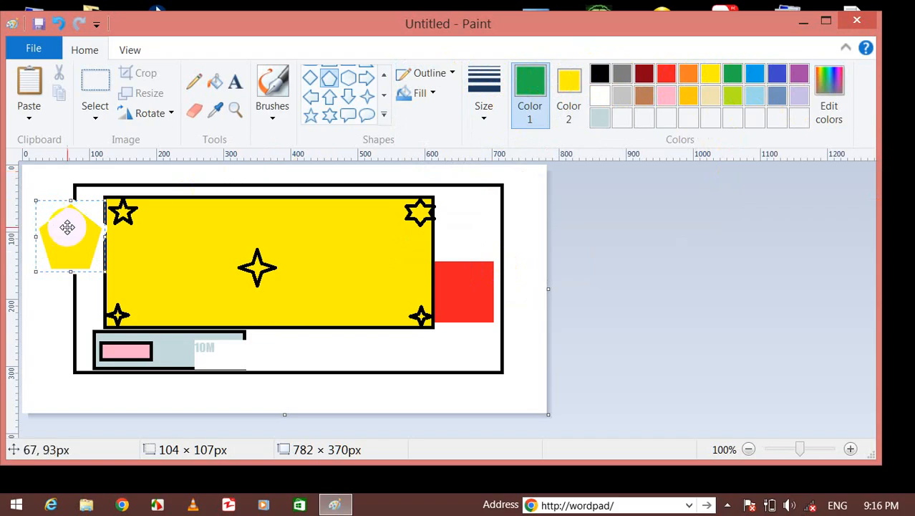
click(831, 108)
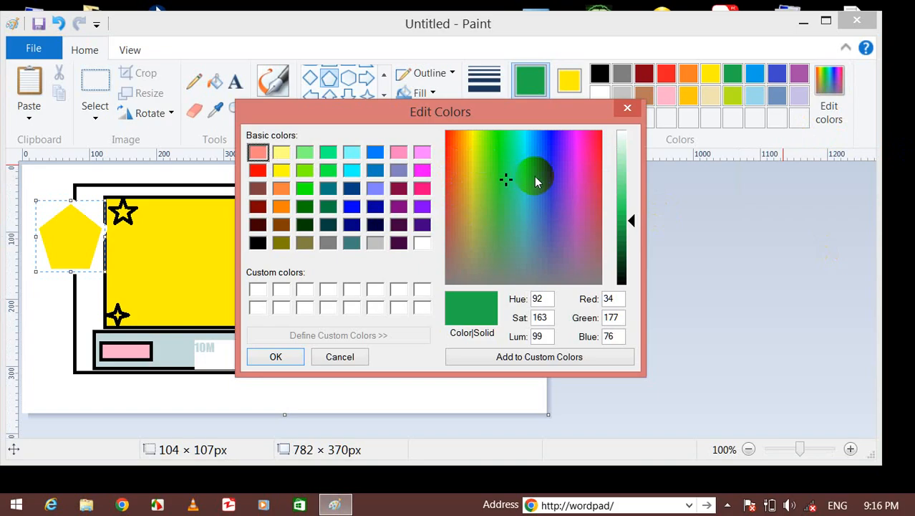
drag(507, 181, 478, 285)
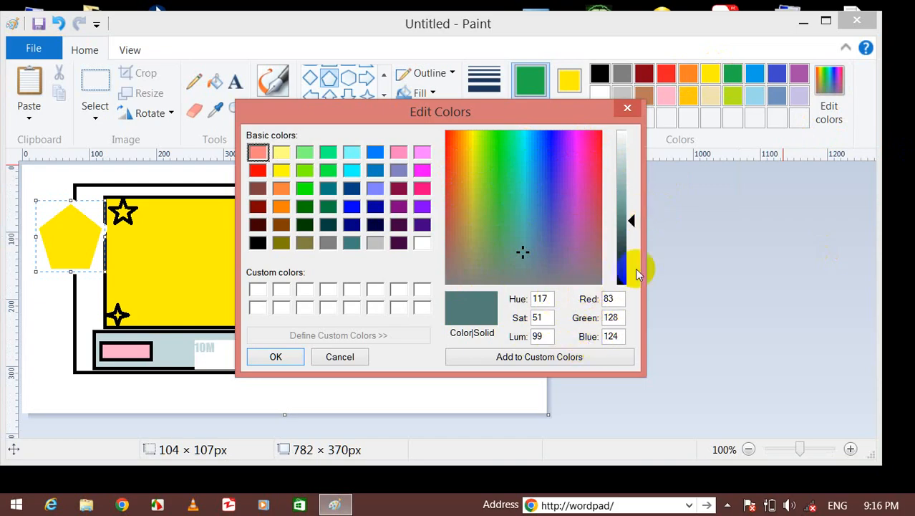
click(620, 112)
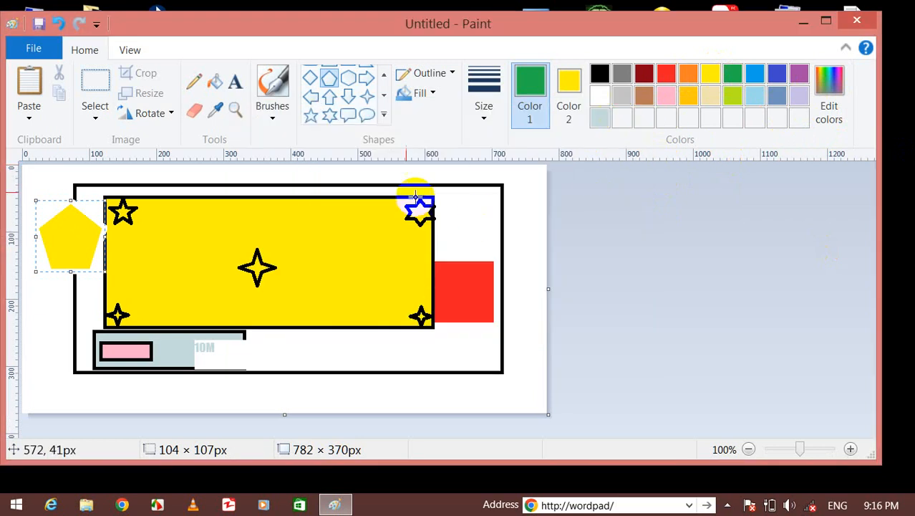
On the View tab, zoom in and out, then return to 100%.
click(131, 61)
click(28, 85)
click(41, 106)
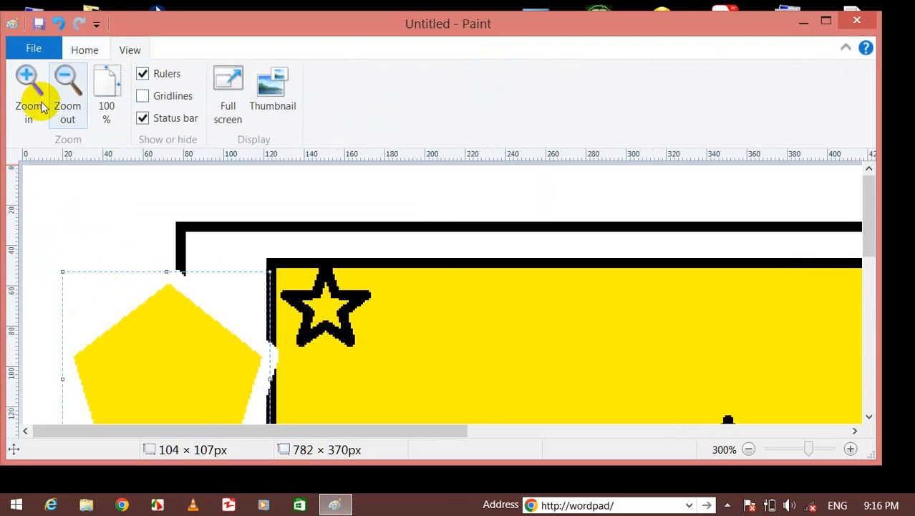
click(67, 92)
click(68, 91)
click(67, 91)
click(106, 92)
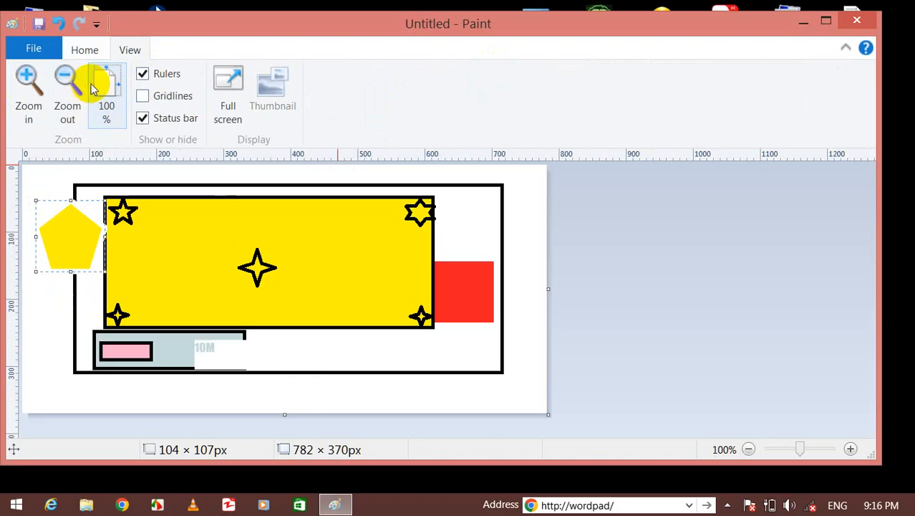
Toggle the rulers, gridlines and status bar off and back on.
click(172, 74)
click(169, 75)
click(172, 97)
click(170, 100)
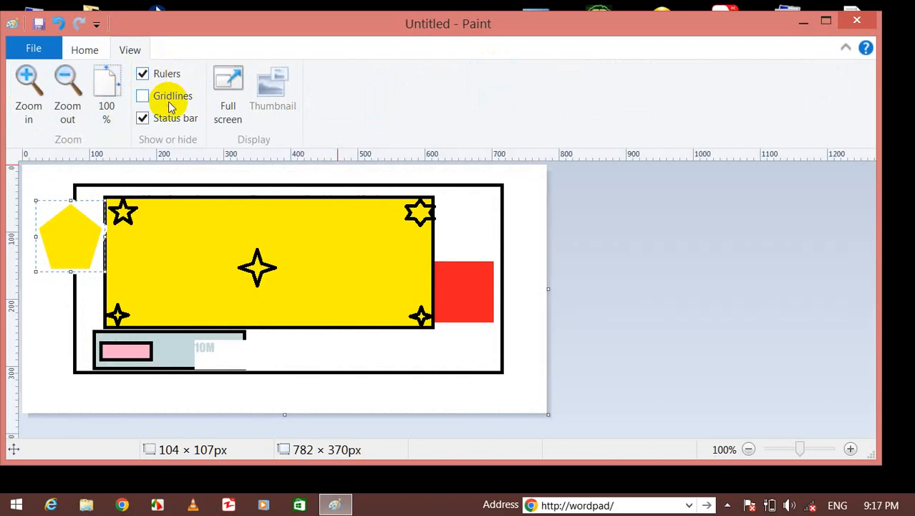
click(159, 119)
click(159, 119)
click(153, 118)
click(153, 117)
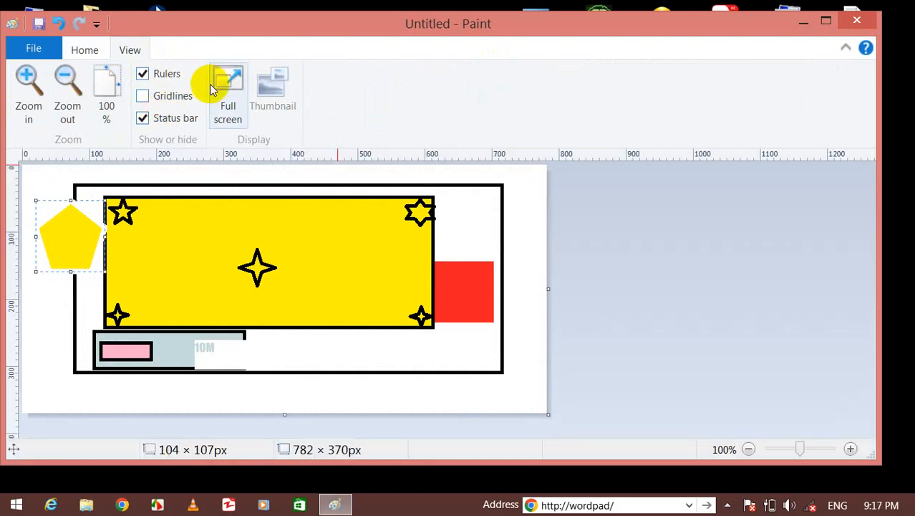
Preview the picture full screen, then zoom out and back in to 600%.
click(226, 85)
click(466, 149)
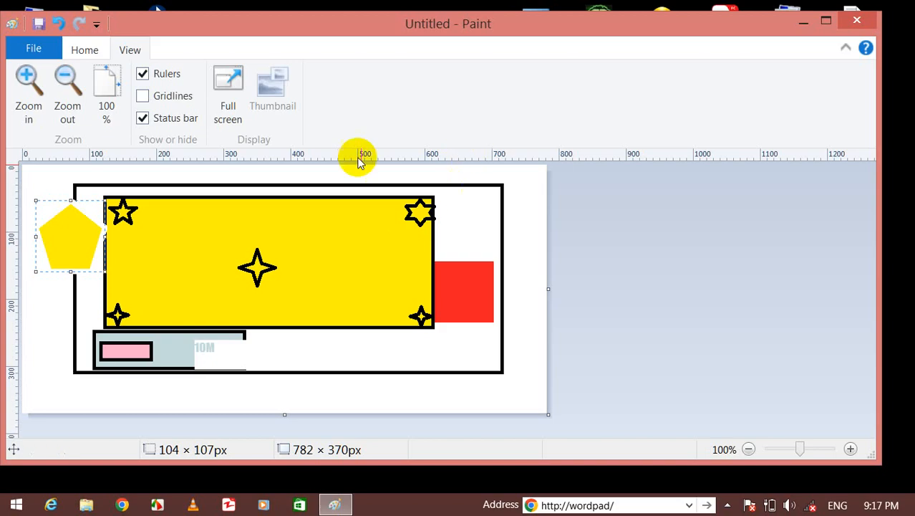
click(67, 81)
click(68, 80)
click(67, 81)
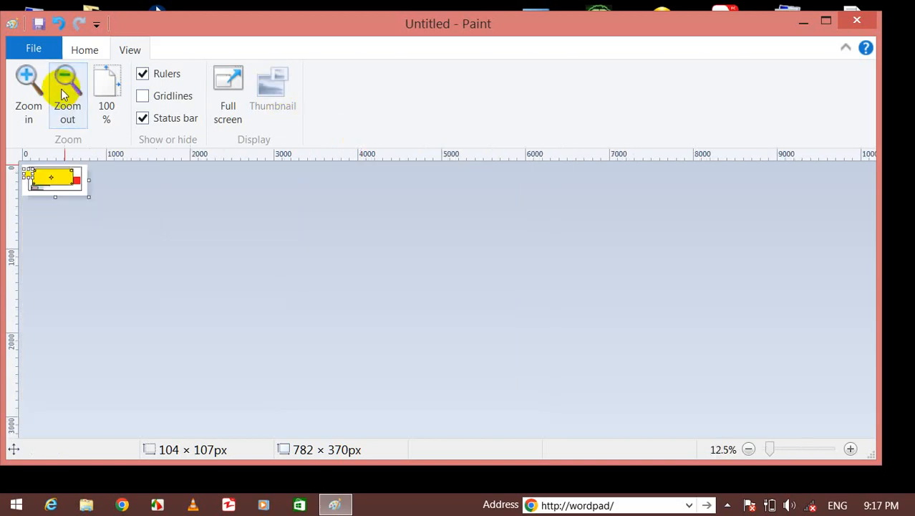
click(33, 86)
click(30, 84)
click(30, 84)
click(30, 85)
click(30, 84)
click(30, 85)
click(30, 84)
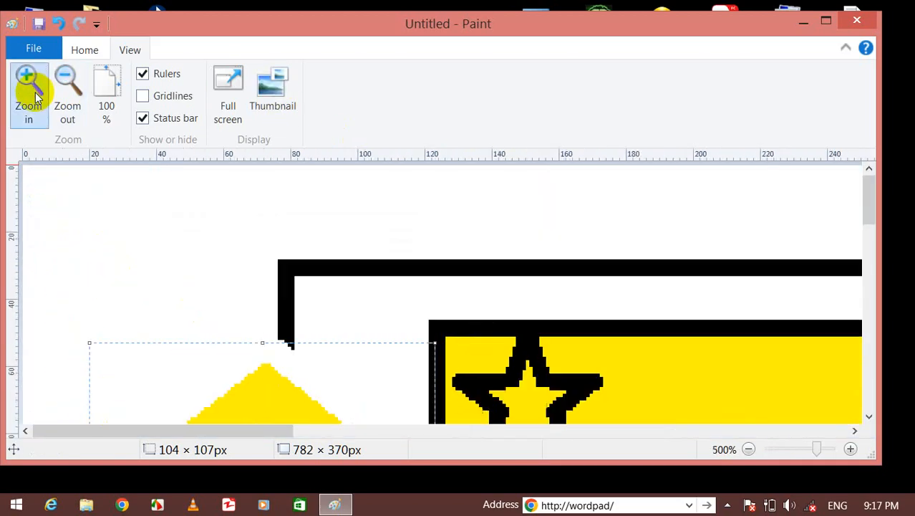
click(30, 85)
View the picture in the Thumbnail window, close it, and close Paint.
click(285, 98)
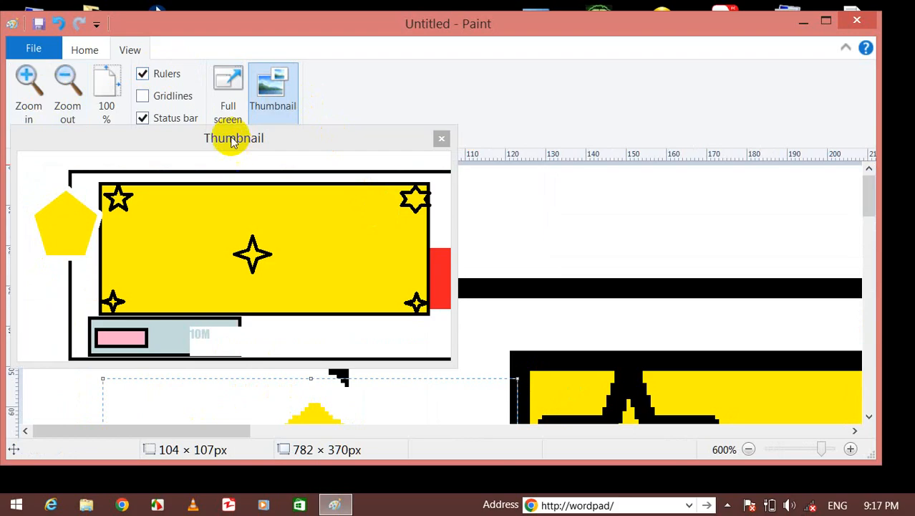
drag(230, 137, 469, 30)
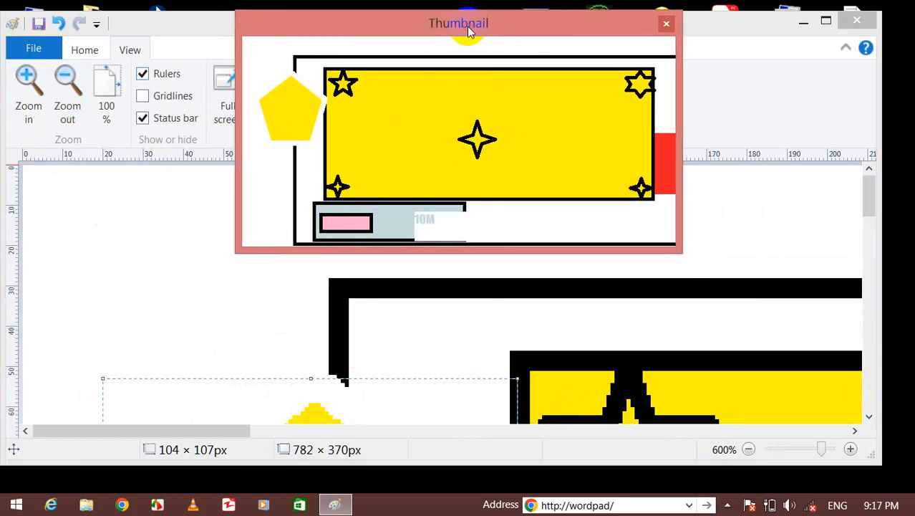
drag(214, 429, 654, 452)
drag(869, 202, 852, 261)
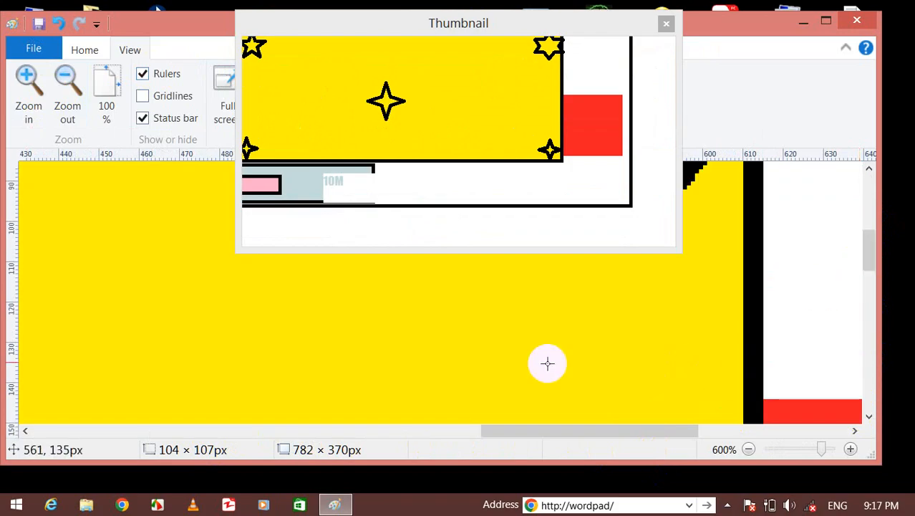
click(665, 27)
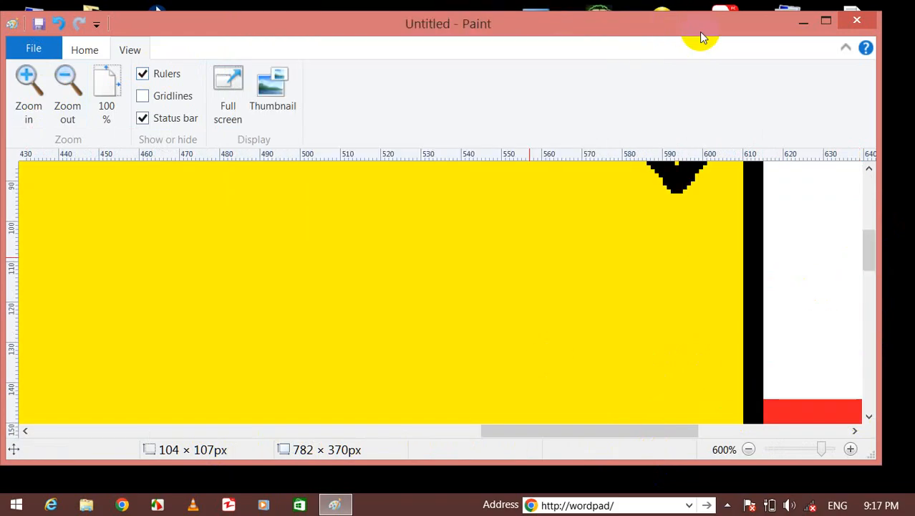
click(878, 21)
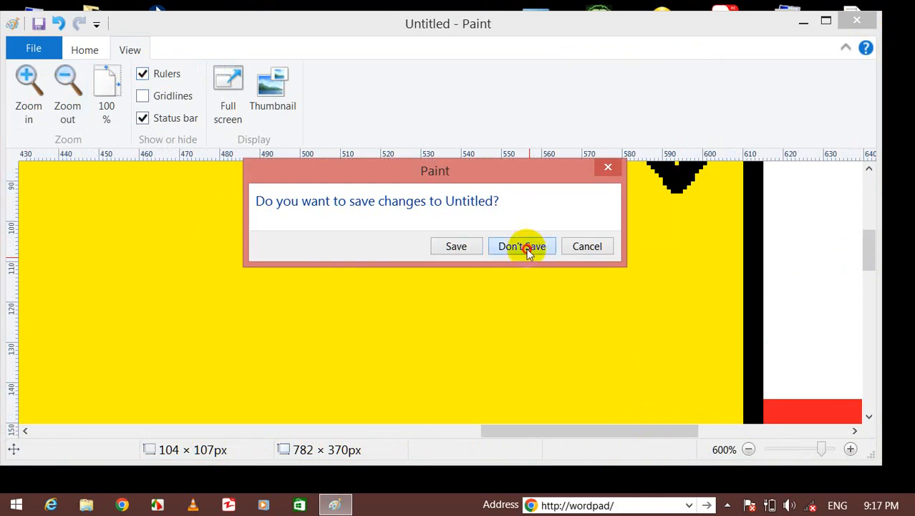